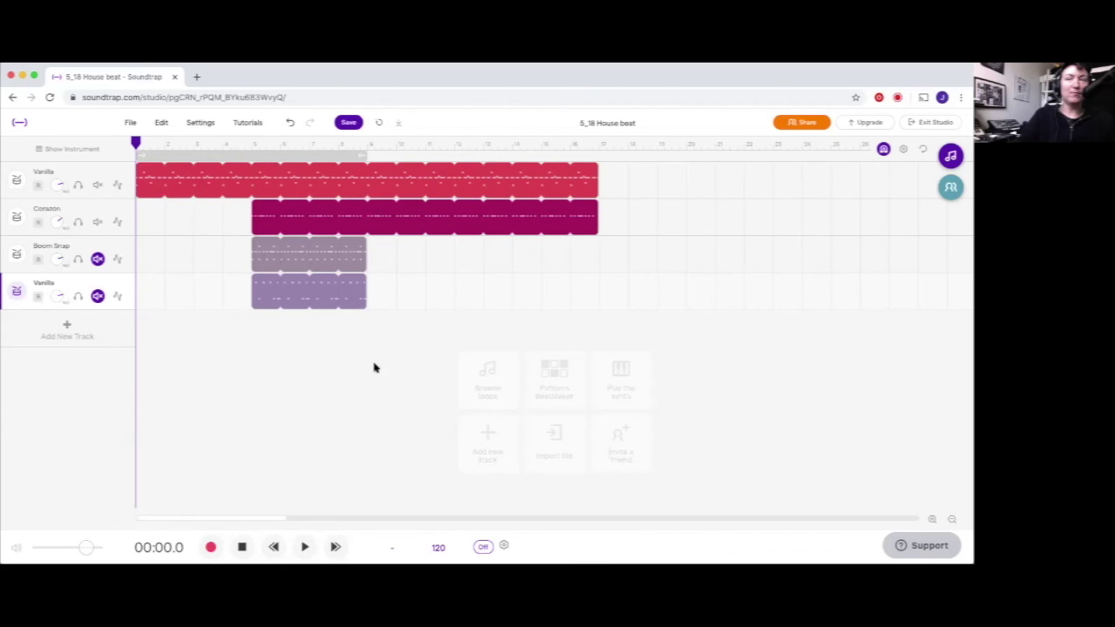
Create a fifth drum track with Patterns Beatmaker, showing an empty Vanilla Kick/Snare/Hihat grid
click(67, 328)
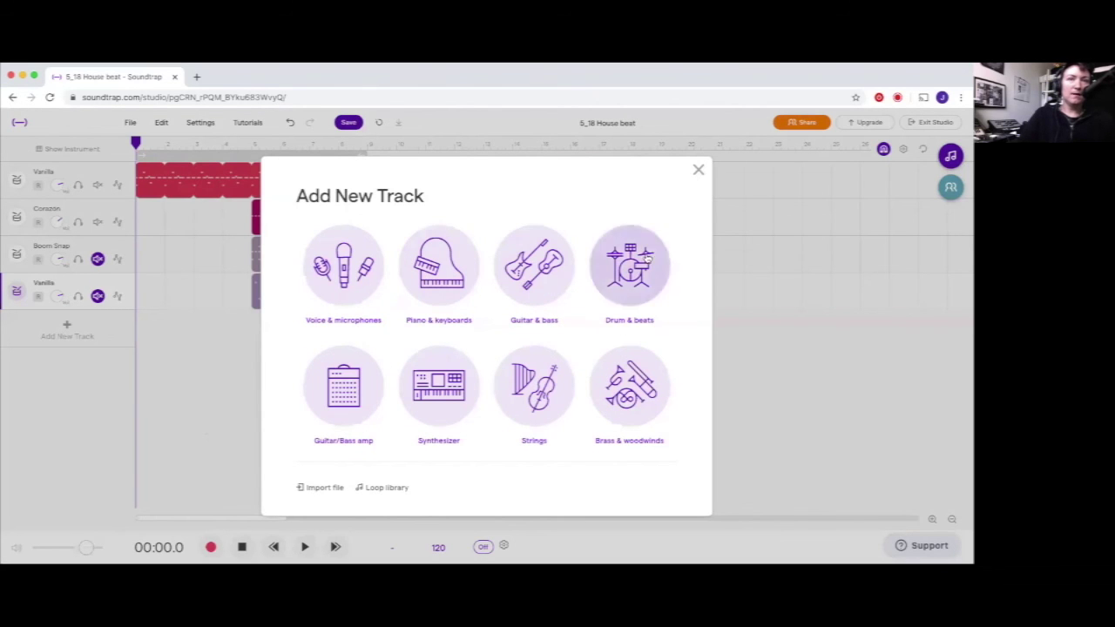
click(698, 172)
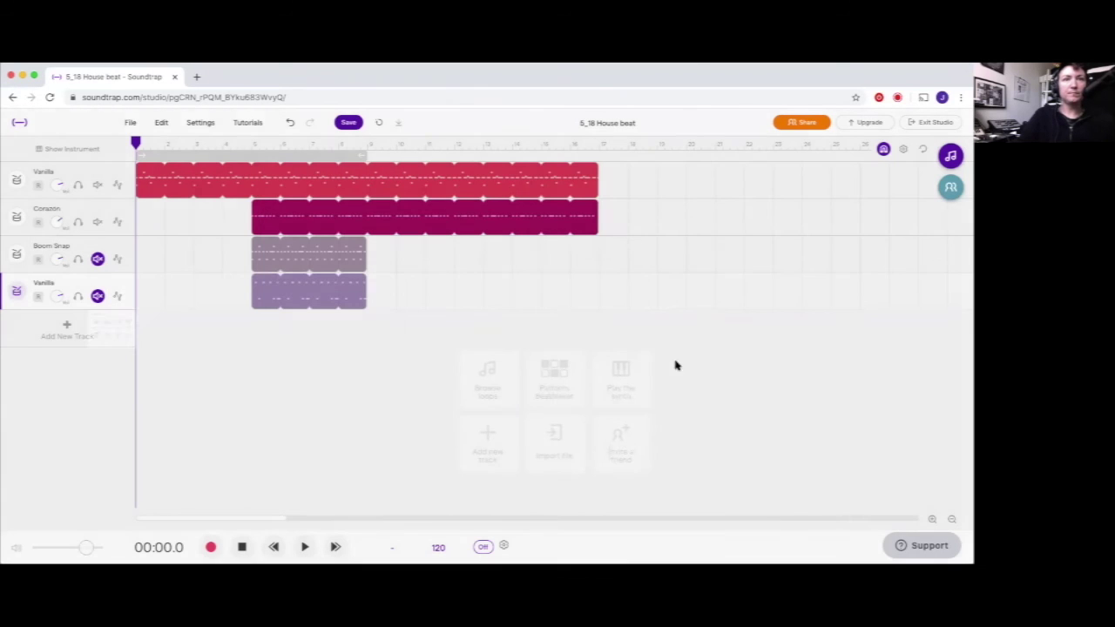
click(556, 370)
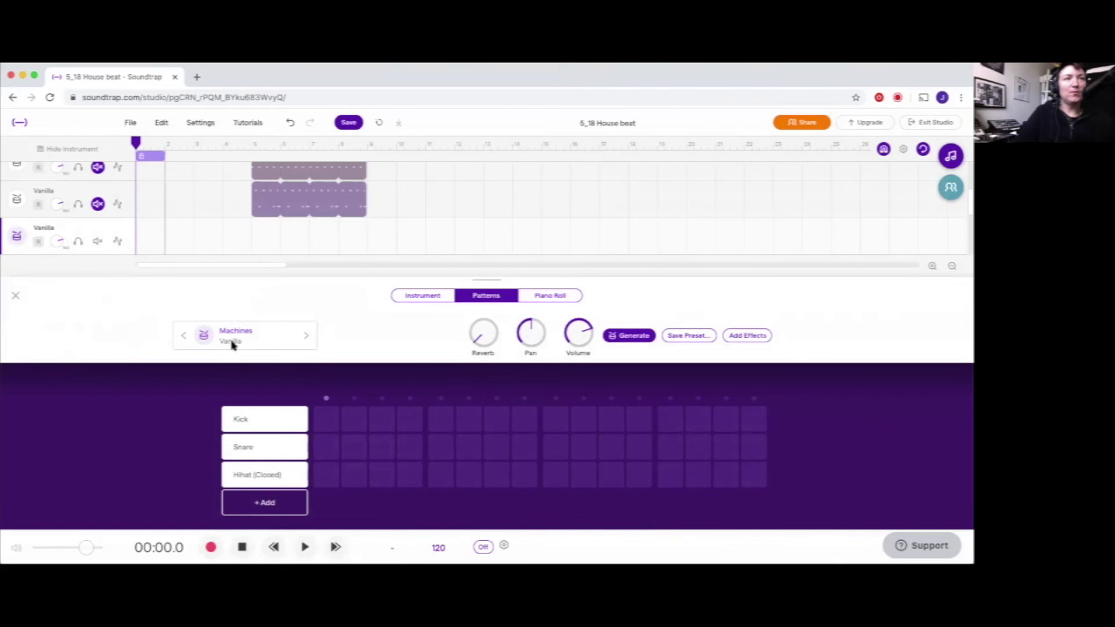
Preview the Anglo, Anthem, Sixties and Sticky Jazz drum kits from the preset list
click(233, 345)
scroll(605, 348, up, 5)
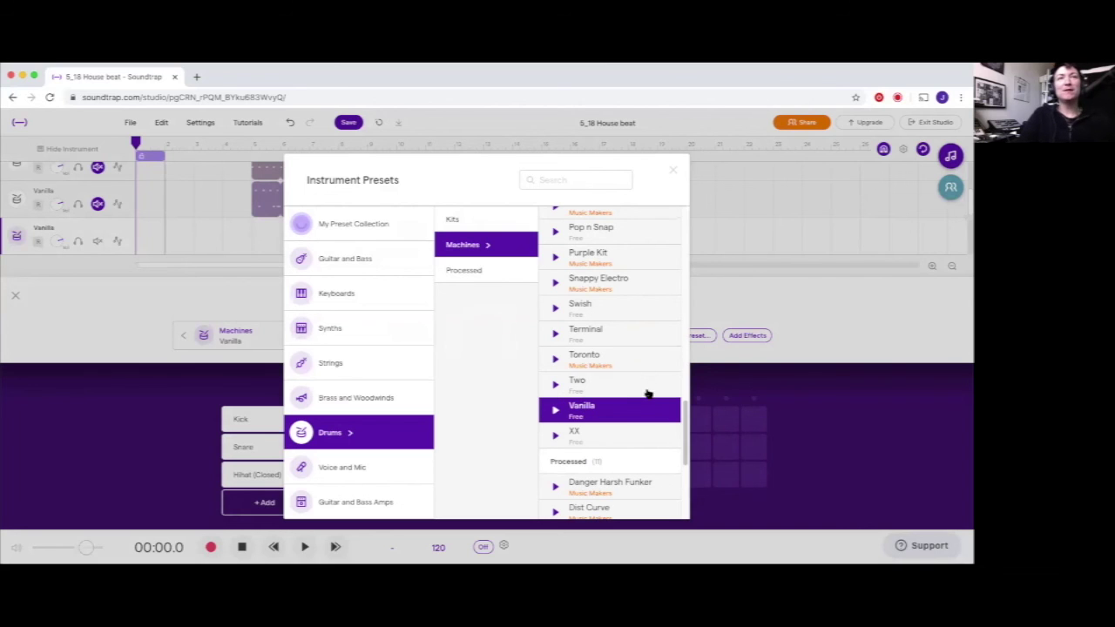
scroll(638, 401, up, 5)
scroll(622, 450, up, 4)
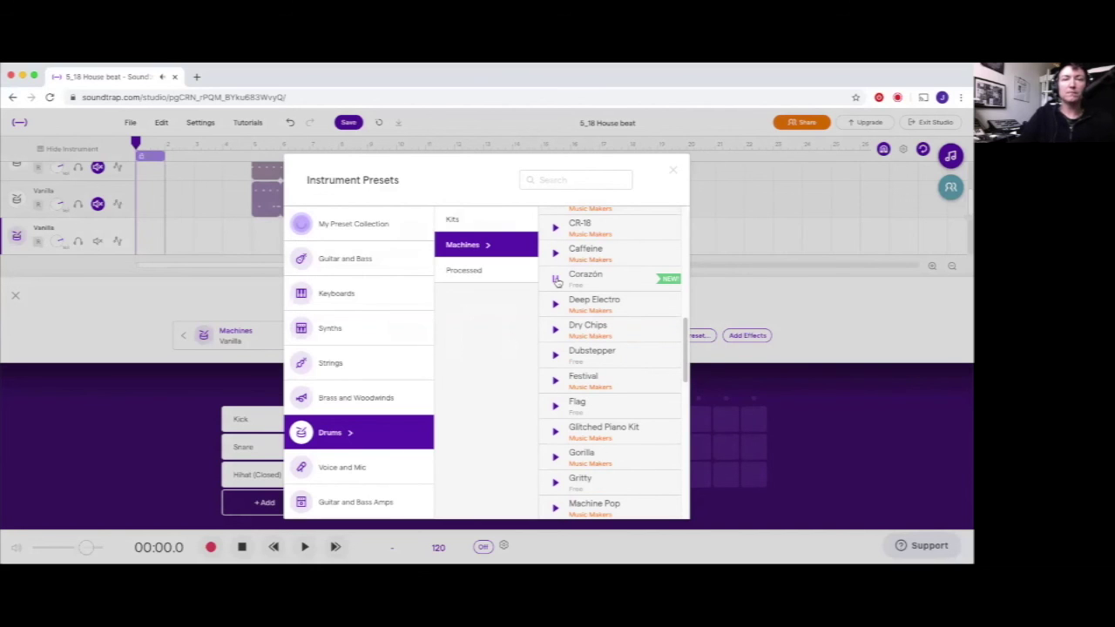
scroll(570, 342, up, 5)
click(558, 348)
click(556, 372)
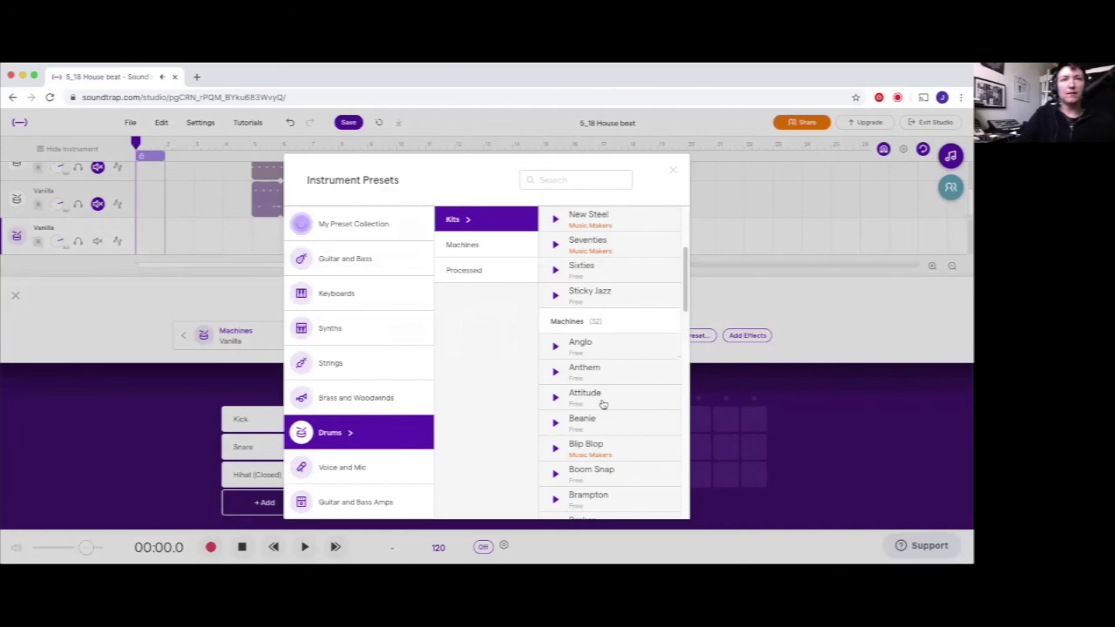
scroll(579, 387, up, 2)
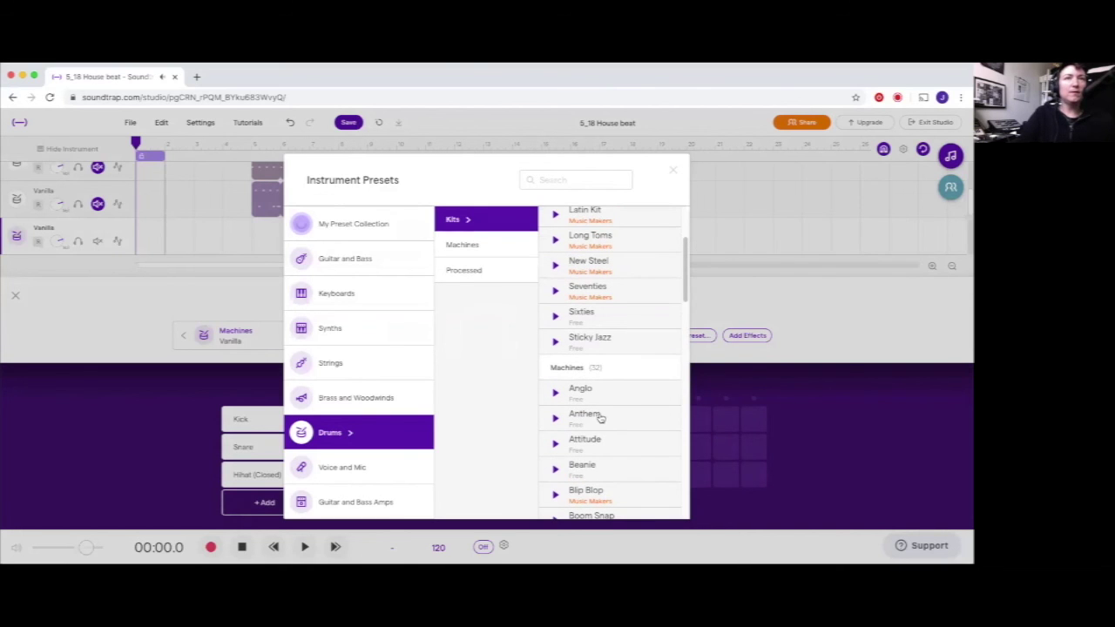
scroll(598, 418, up, 5)
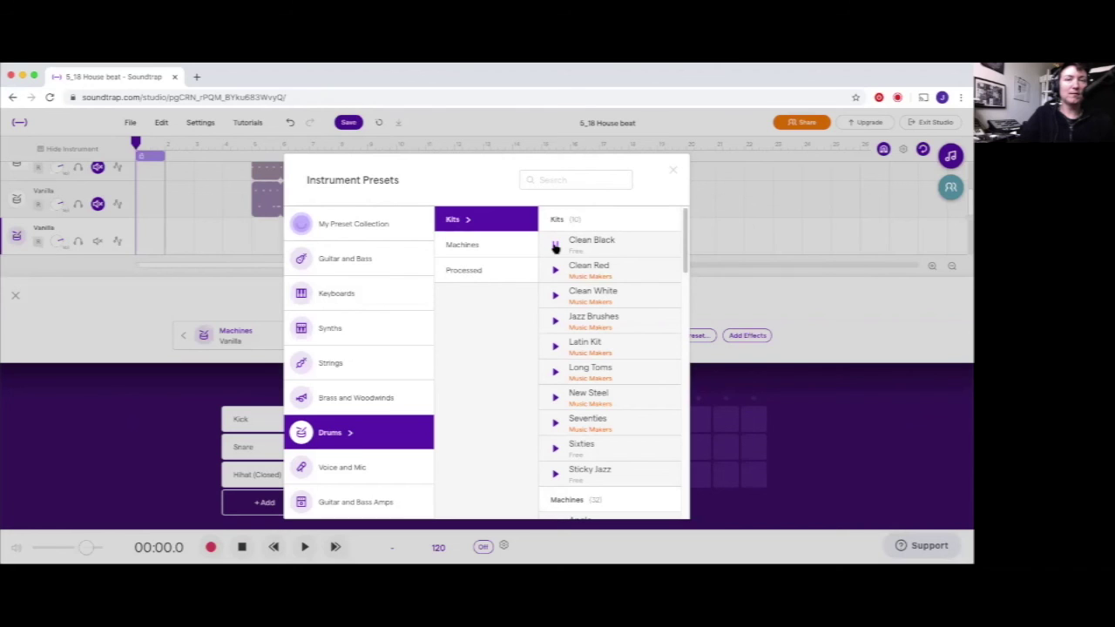
click(555, 449)
click(555, 475)
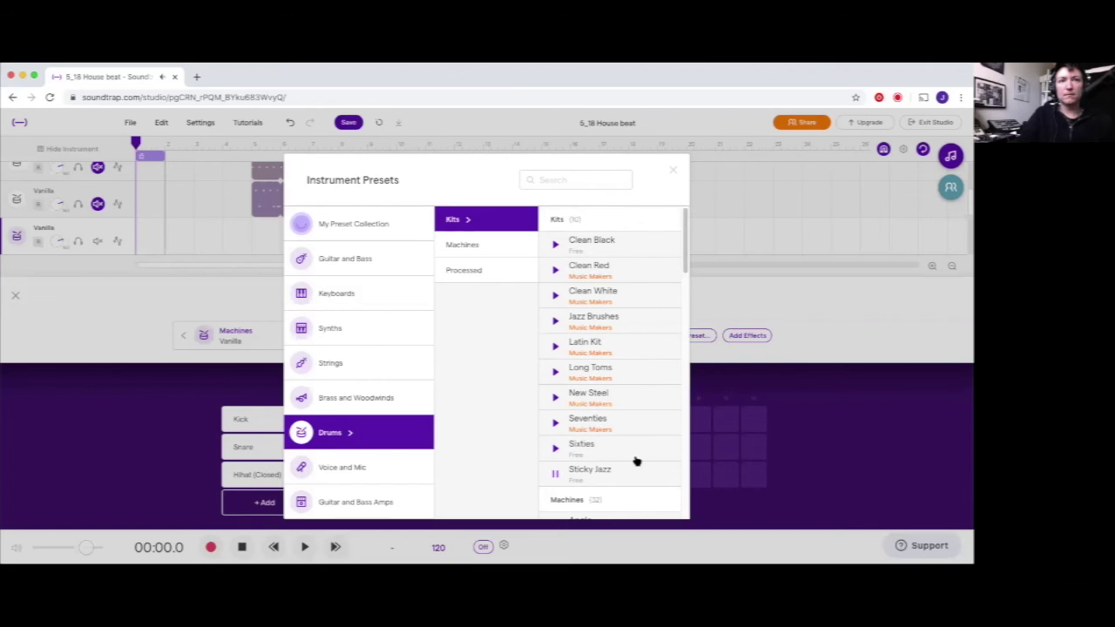
Close the preset list keeping the Vanilla kit and play the song
scroll(614, 366, down, 5)
scroll(615, 361, down, 10)
click(671, 170)
key(space)
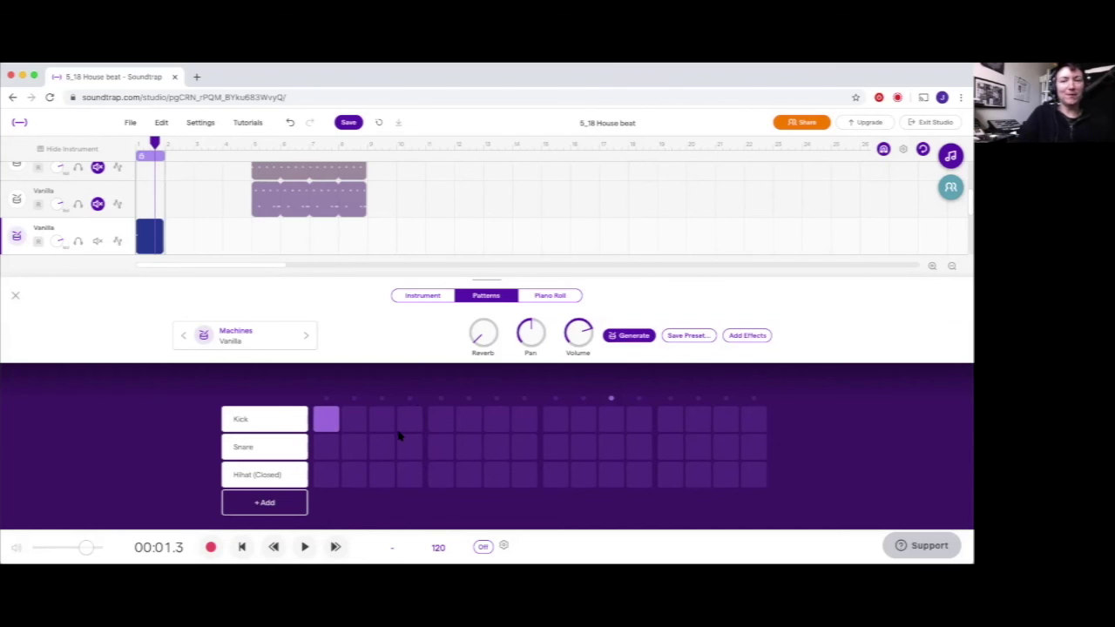
Hide the pattern editor, unmute the top Vanilla track and turn on looped playback
click(67, 149)
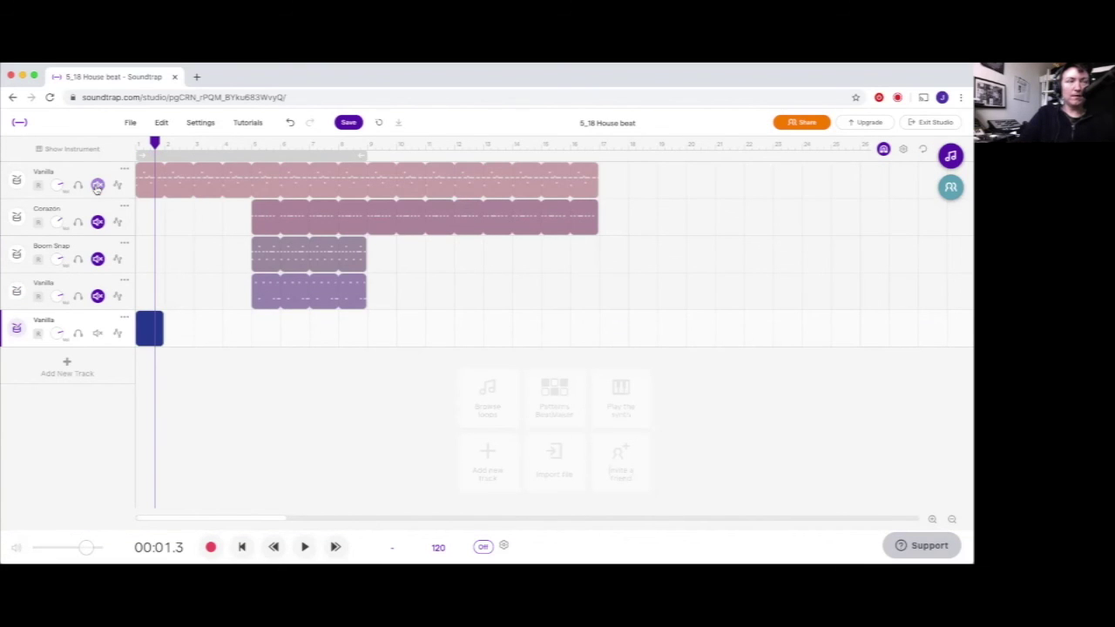
click(97, 186)
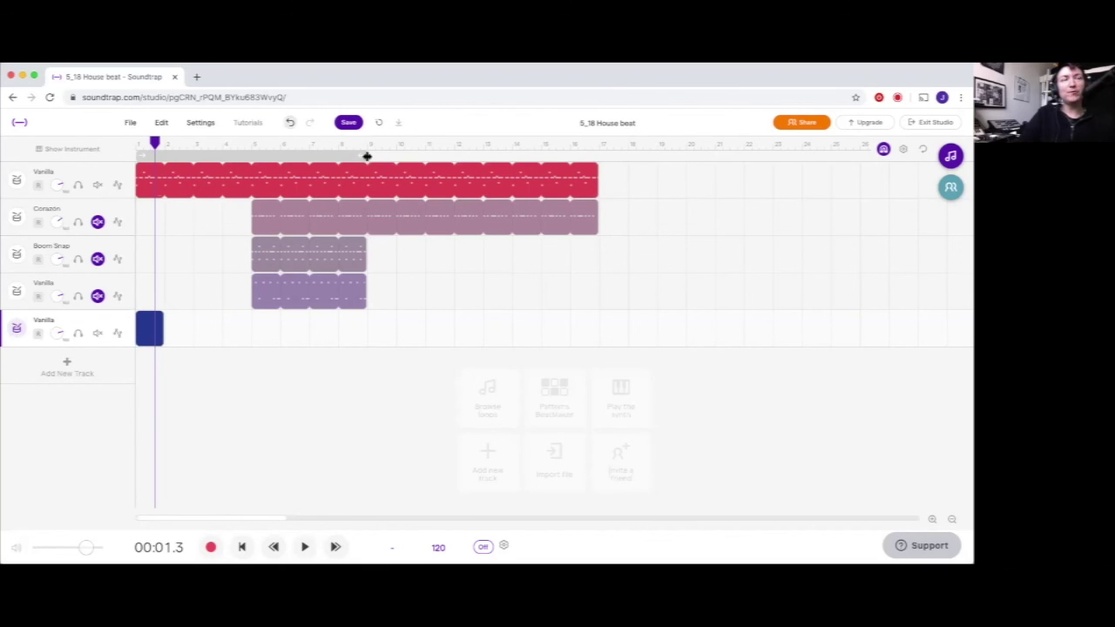
click(301, 154)
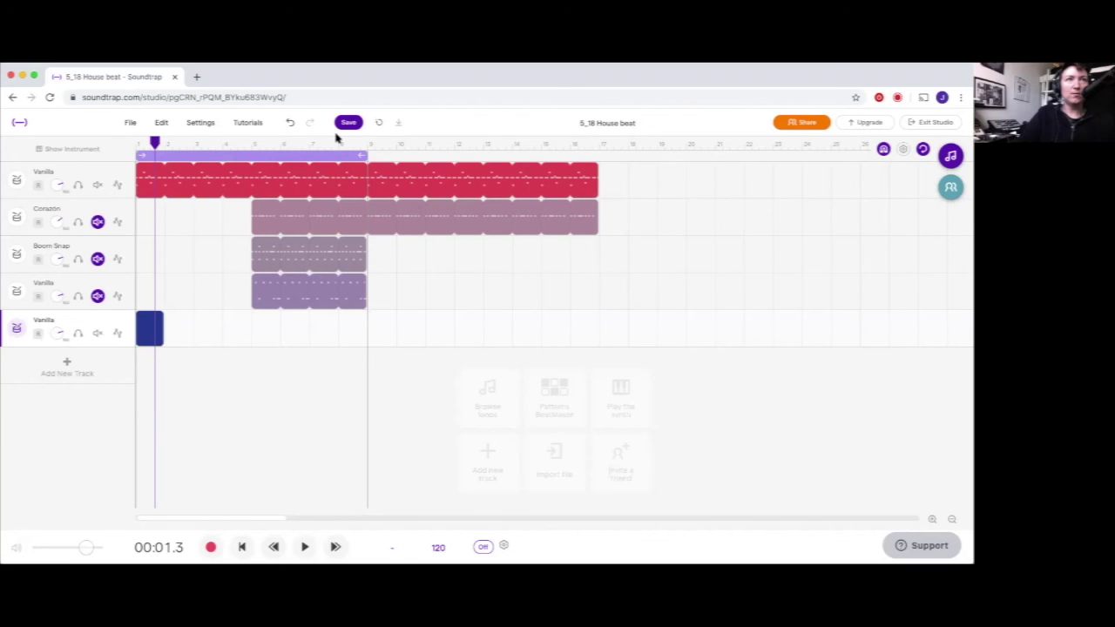
click(369, 142)
click(382, 142)
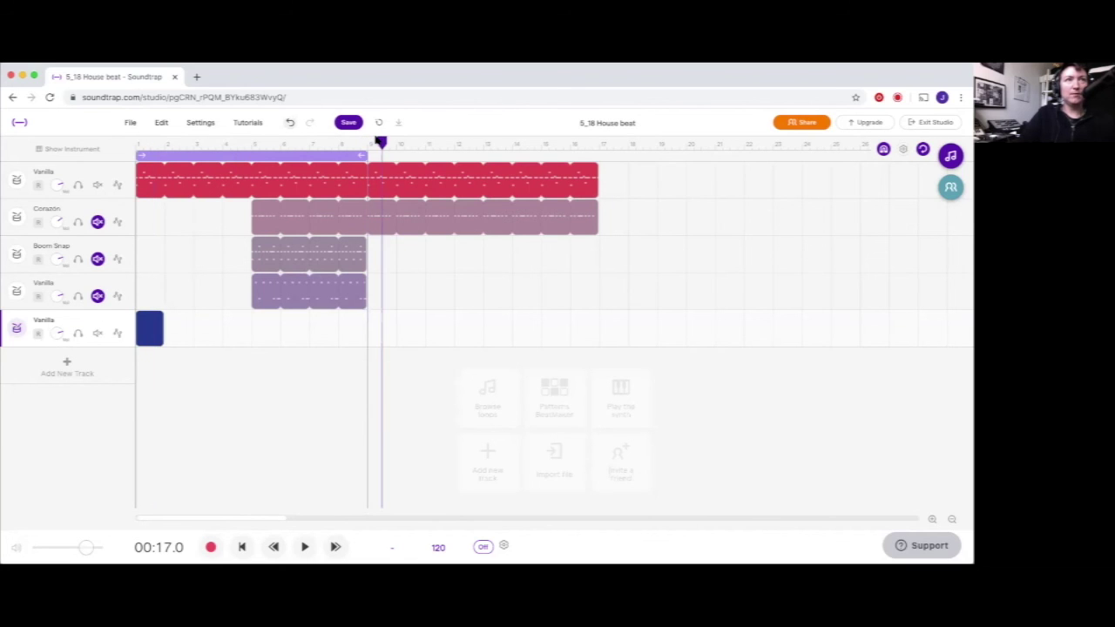
click(158, 144)
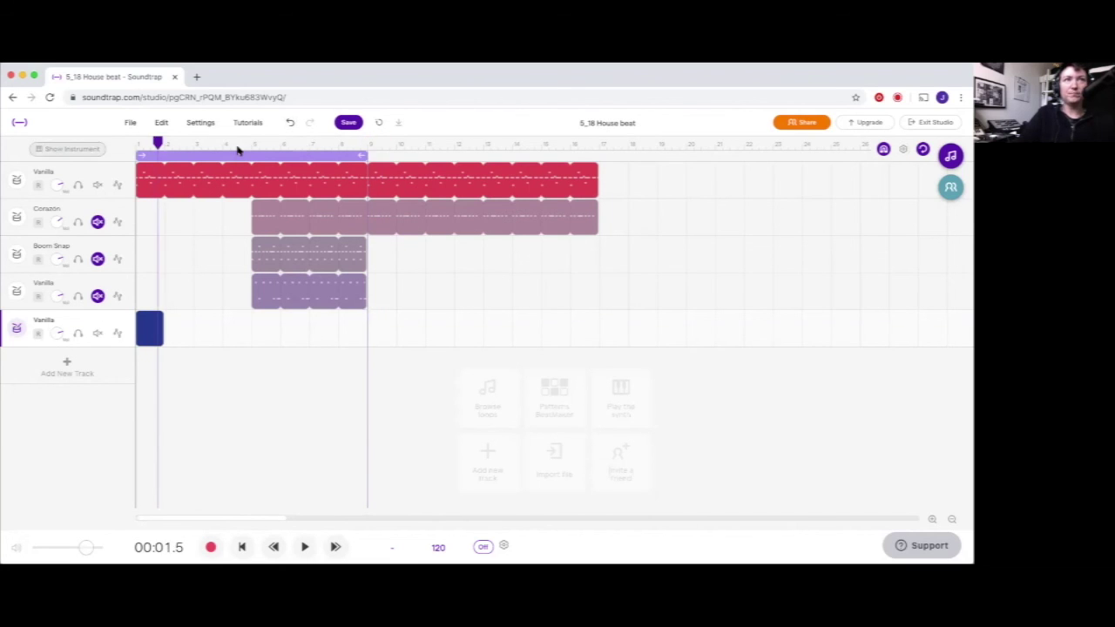
click(380, 137)
click(321, 159)
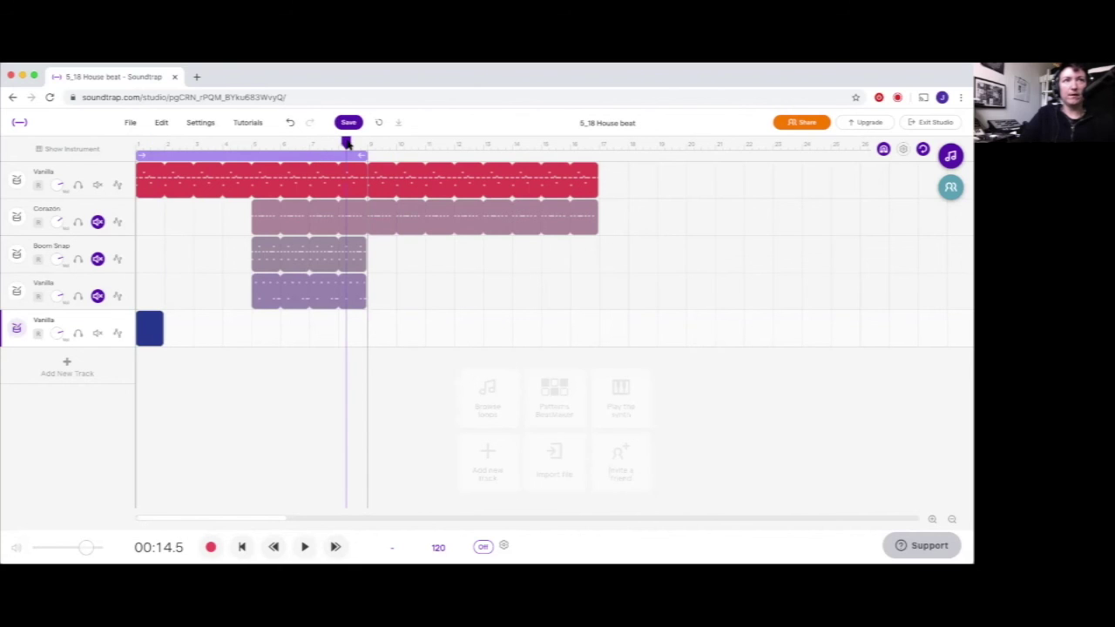
click(320, 160)
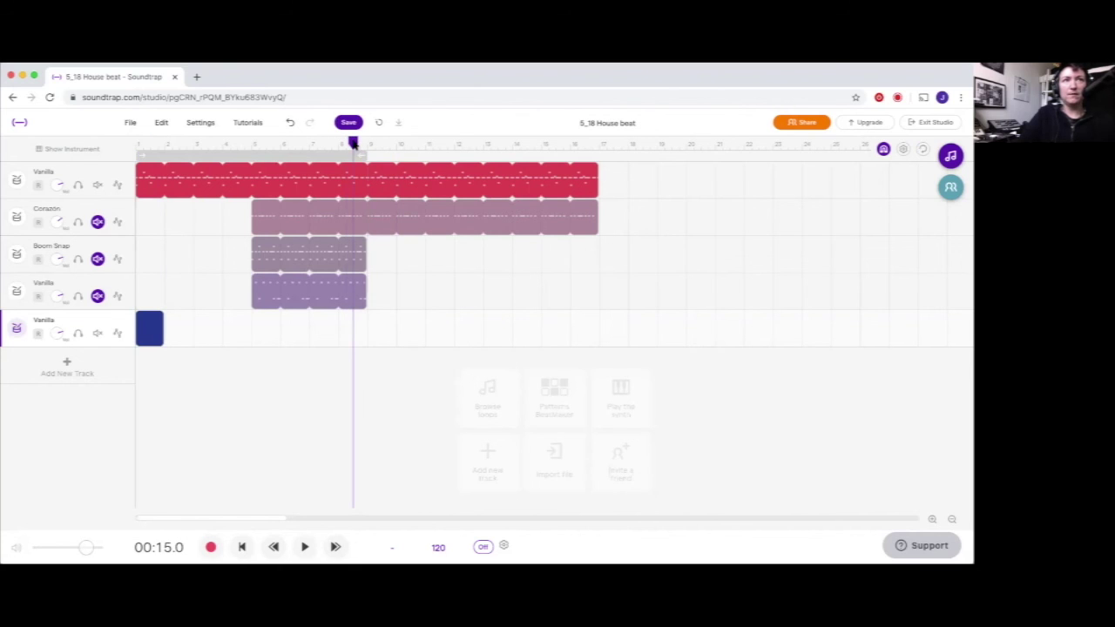
click(305, 155)
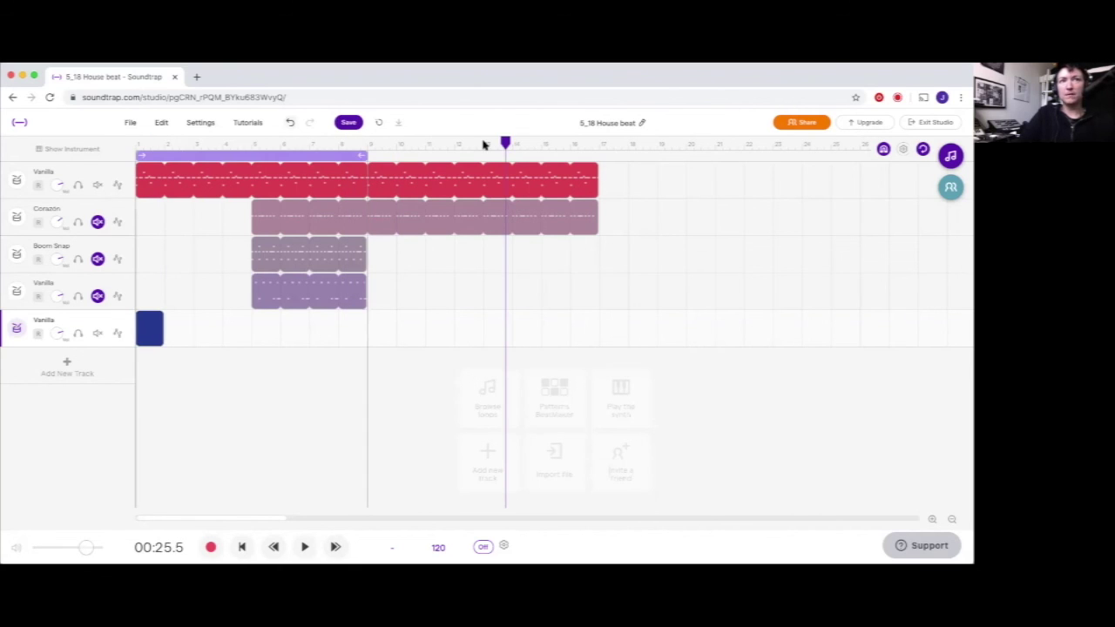
Set the playhead to 9 seconds, shorten the loop to the opening bars, and select the red clip
click(231, 148)
click(266, 156)
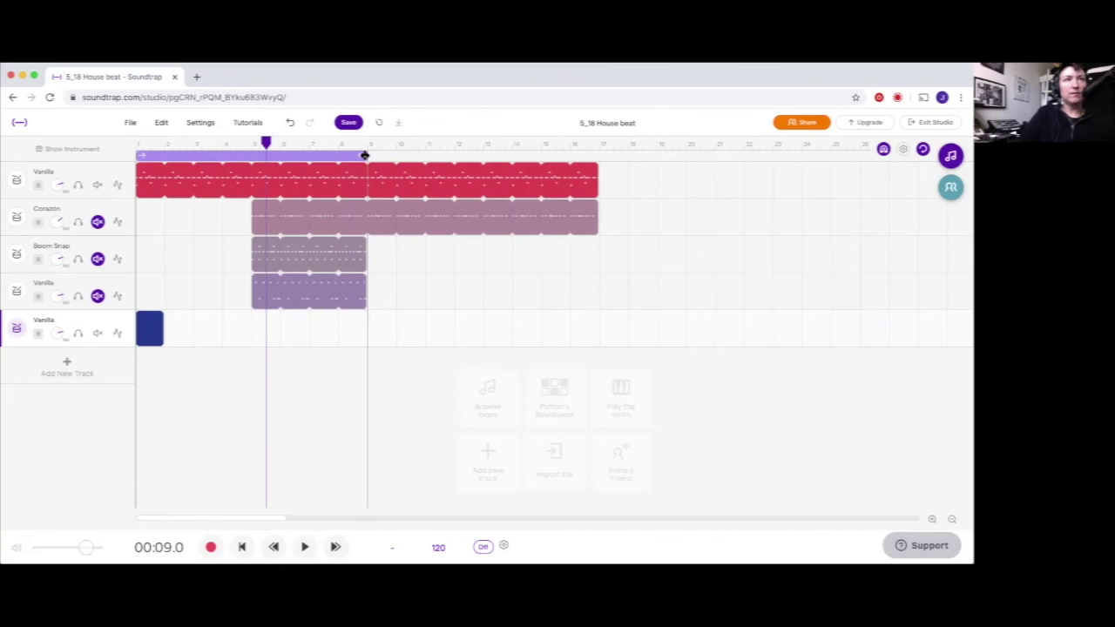
drag(366, 155, 570, 166)
drag(399, 168, 331, 168)
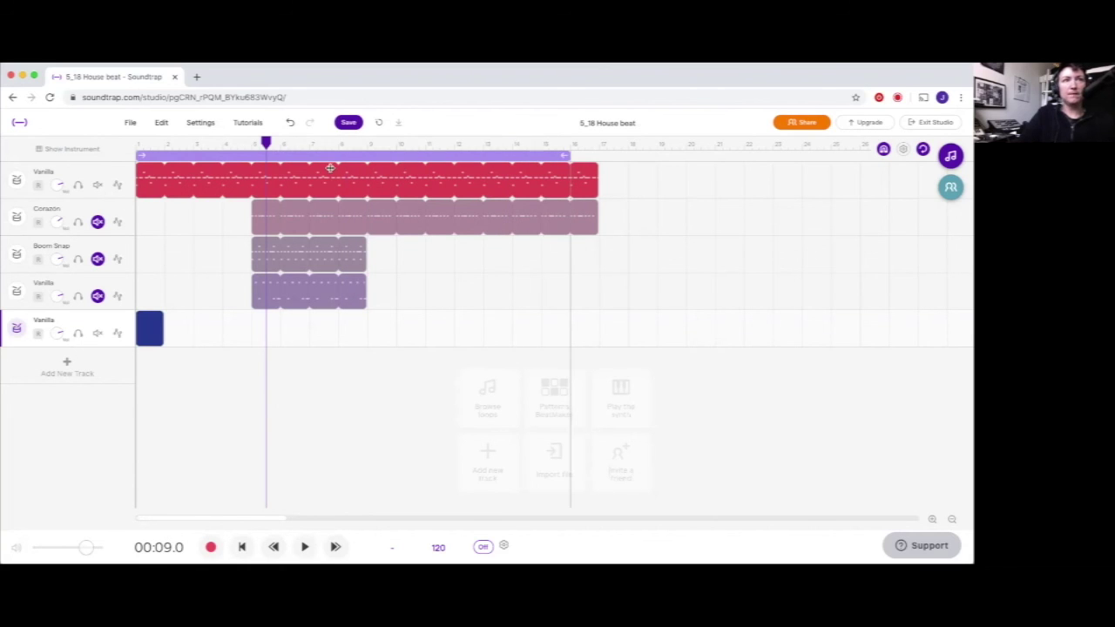
click(148, 170)
Open the red clip's pattern, add a kick on step one, and play from the start
double_click(149, 171)
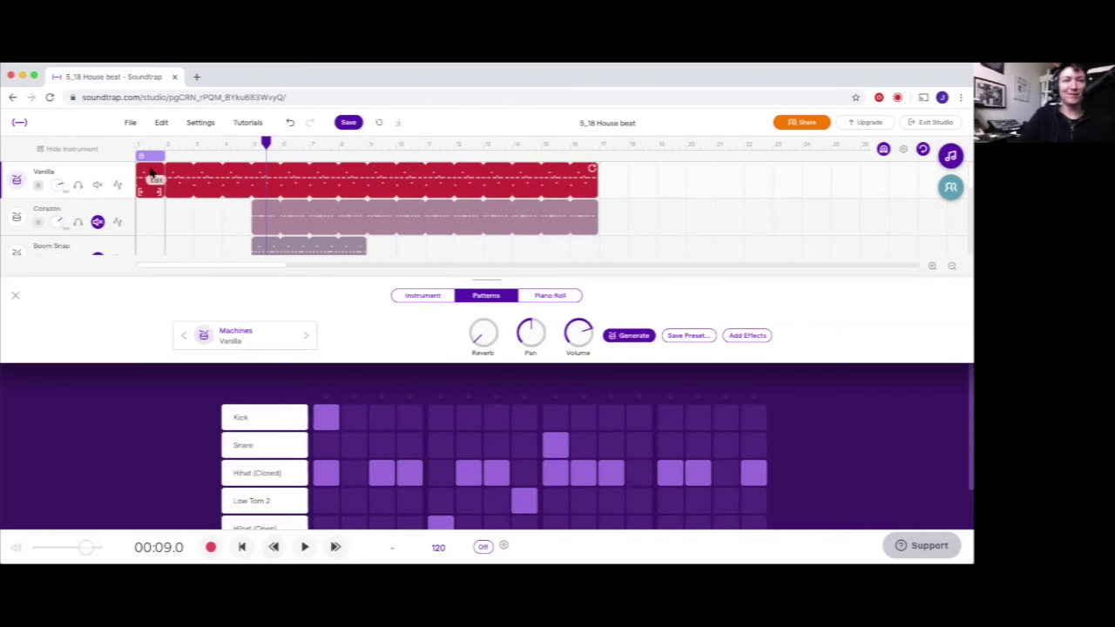
scroll(163, 392, down, 2)
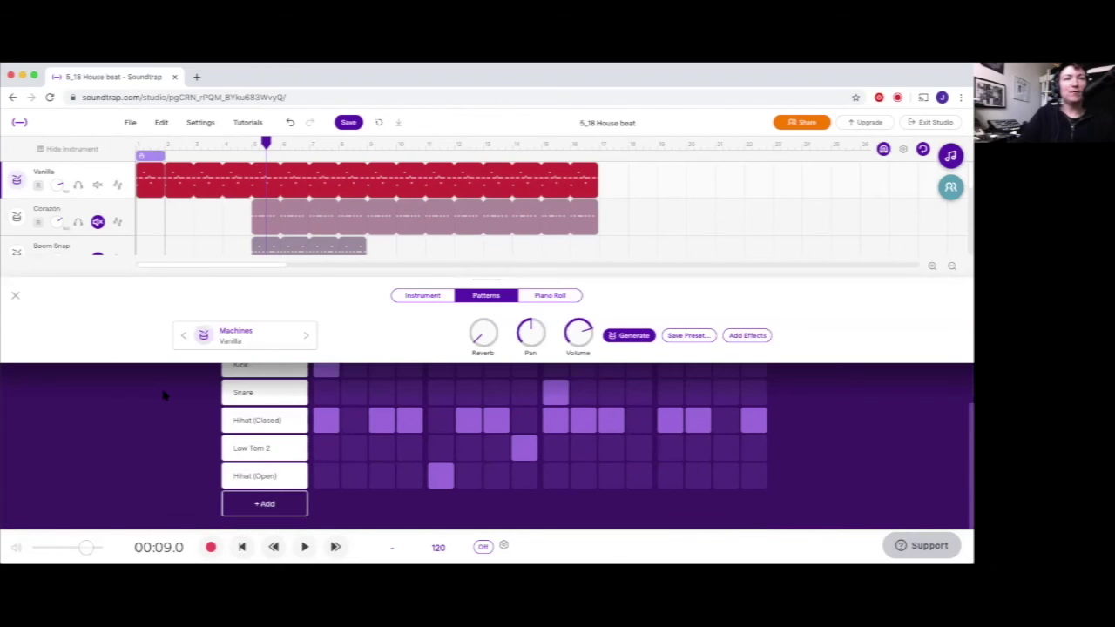
scroll(260, 429, up, 1)
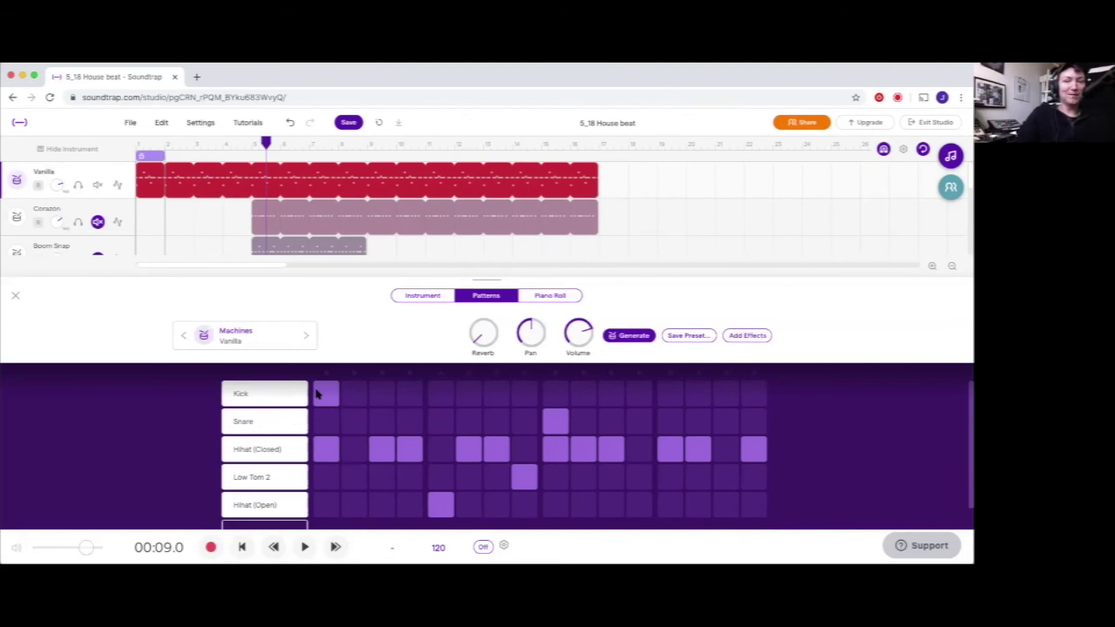
click(318, 395)
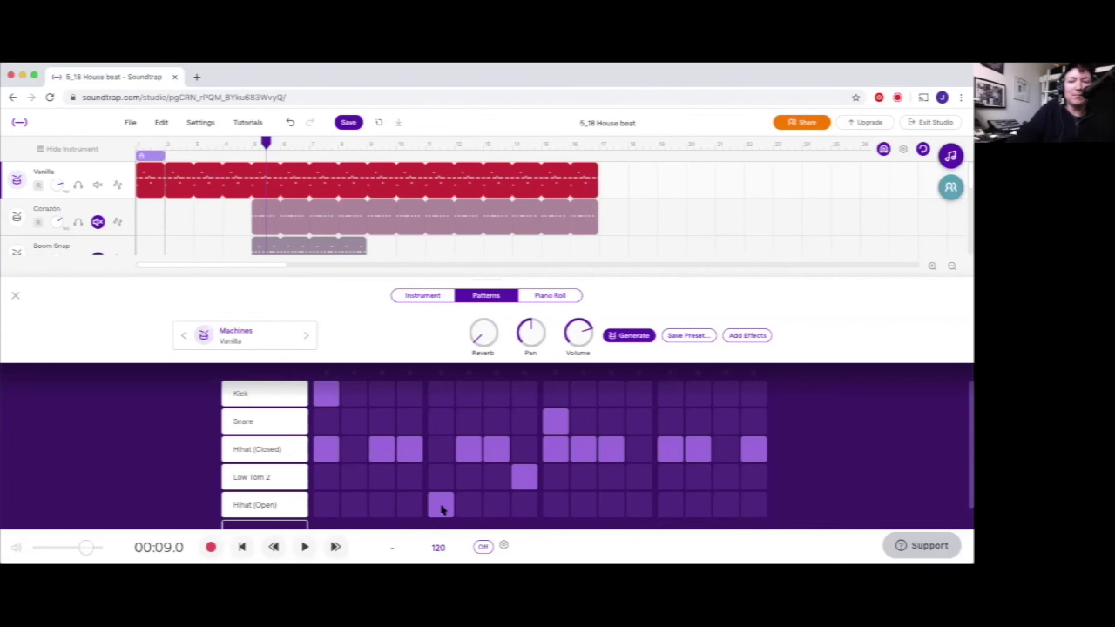
scroll(125, 441, down, 1)
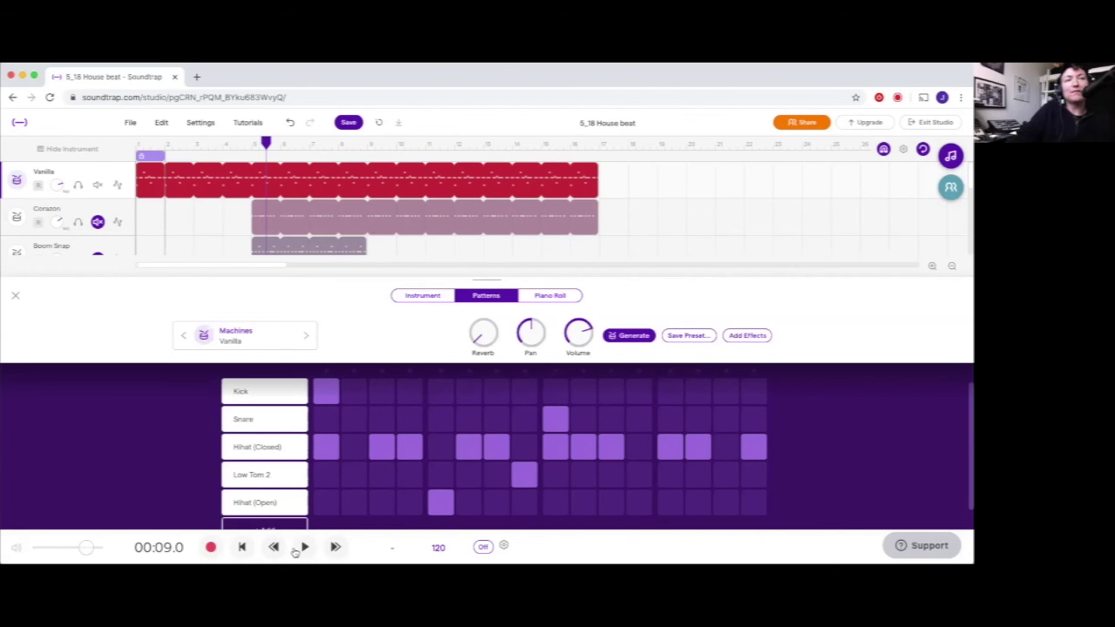
click(304, 547)
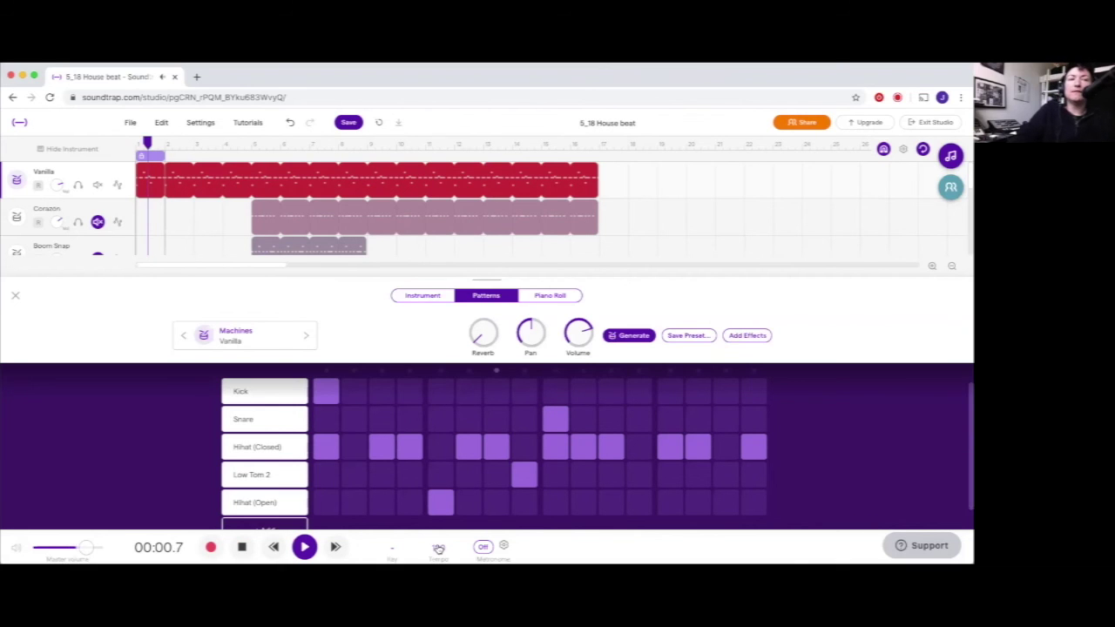
Set the tempo to 100 BPM and play the beat at that speed
click(438, 547)
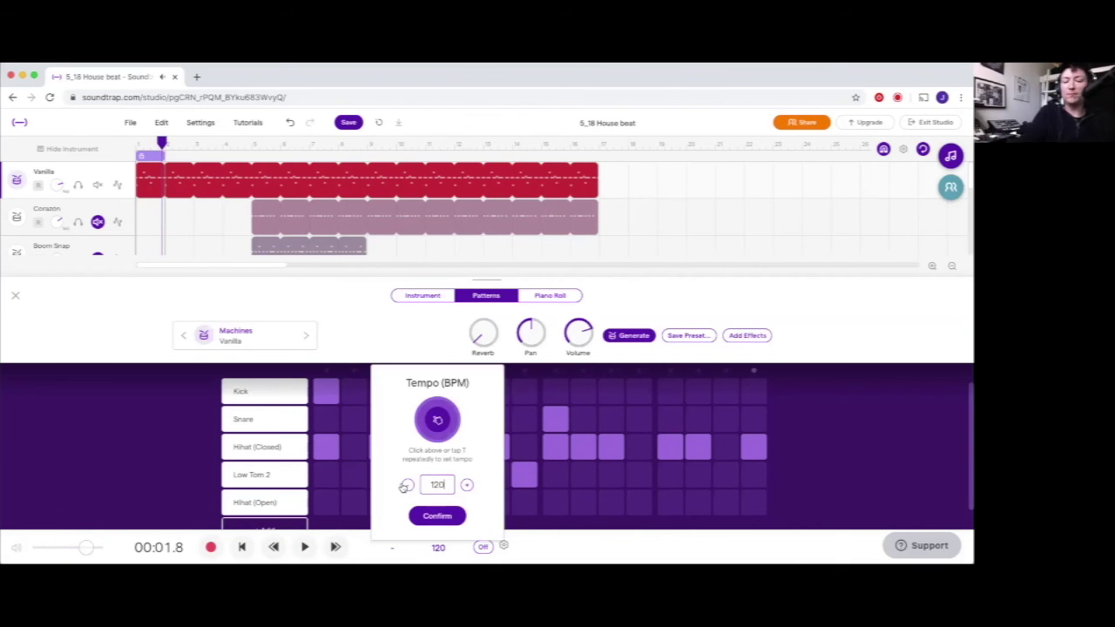
key(BackSpace)
key(BackSpace)
text(00)
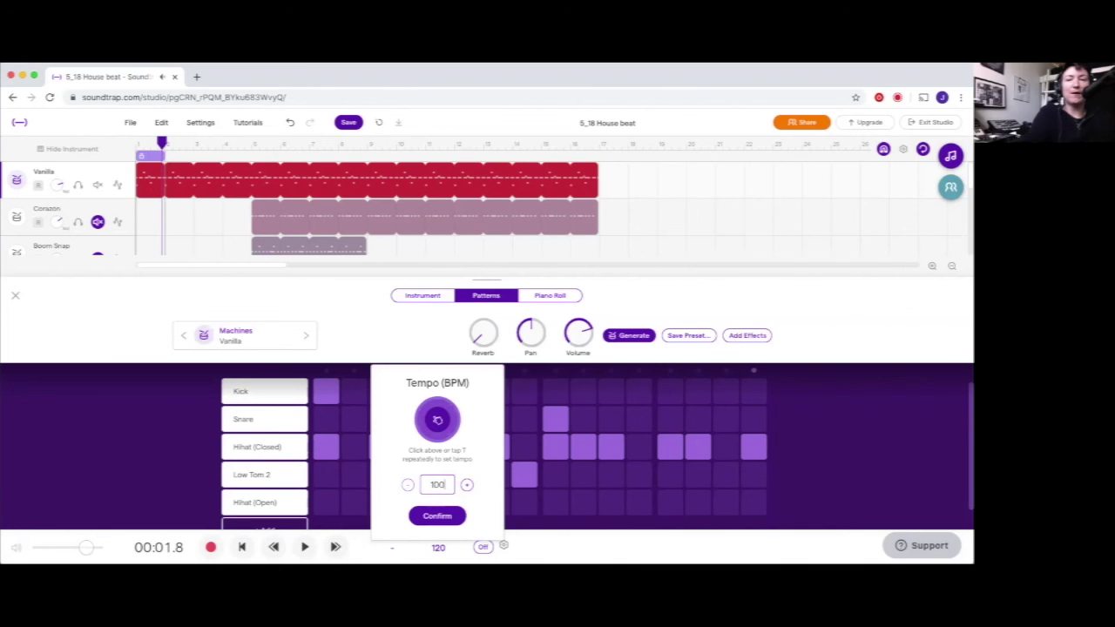
key(Return)
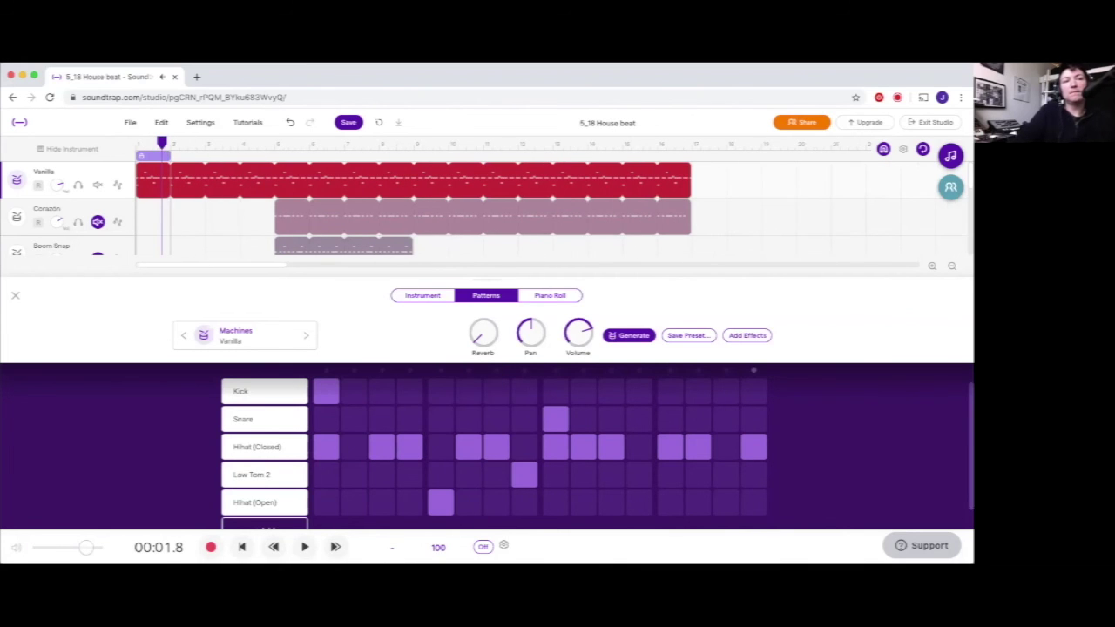
click(304, 547)
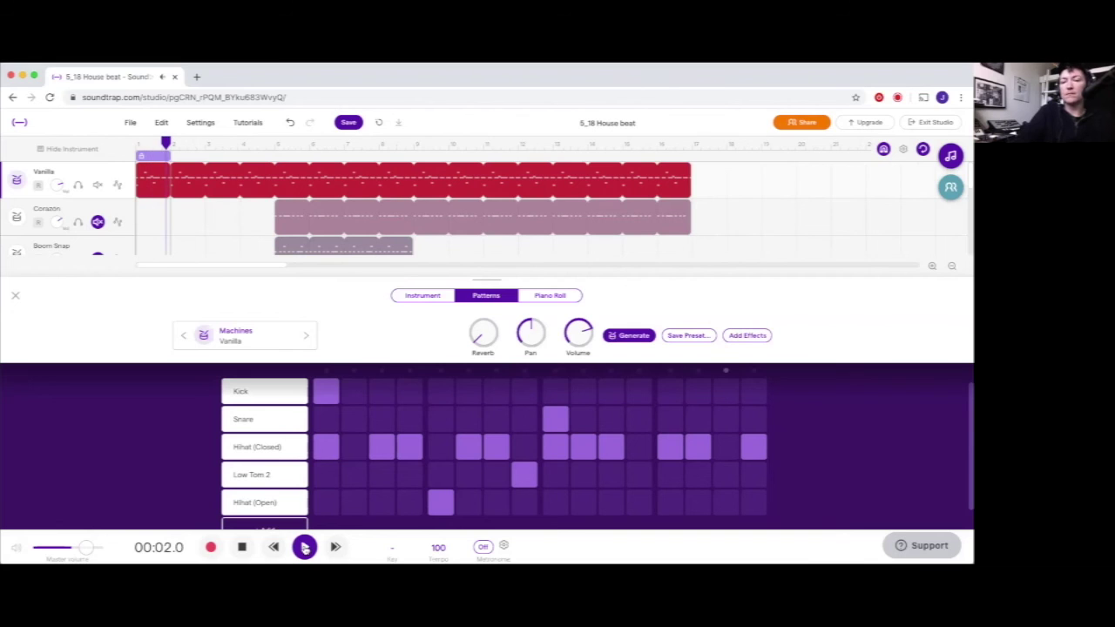
click(305, 547)
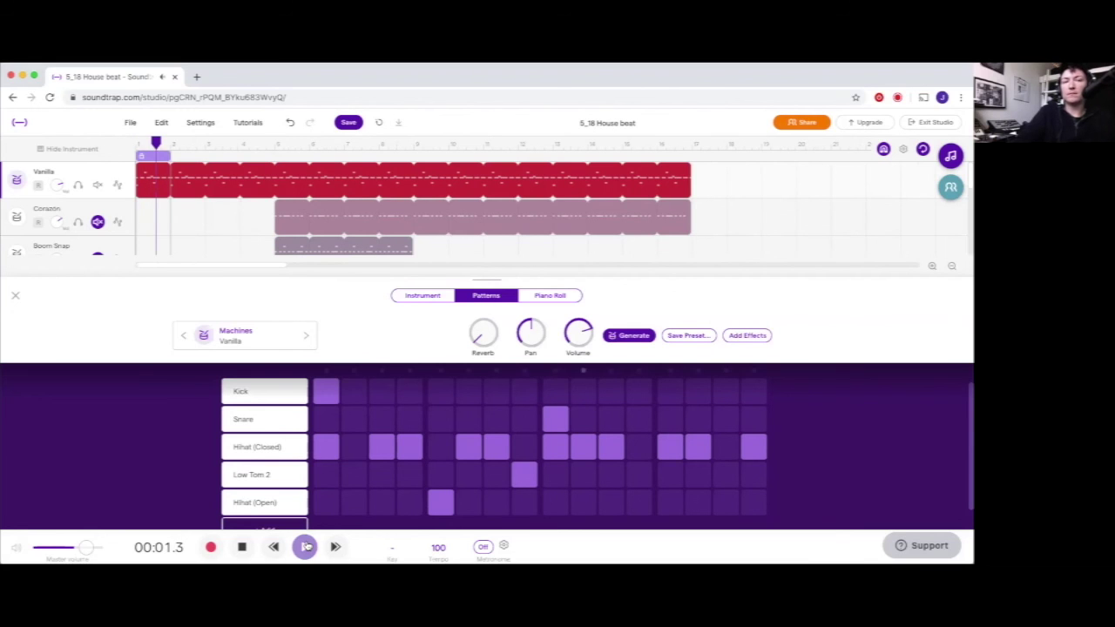
key(space)
Change the tempo from 100 to 120 BPM
click(434, 548)
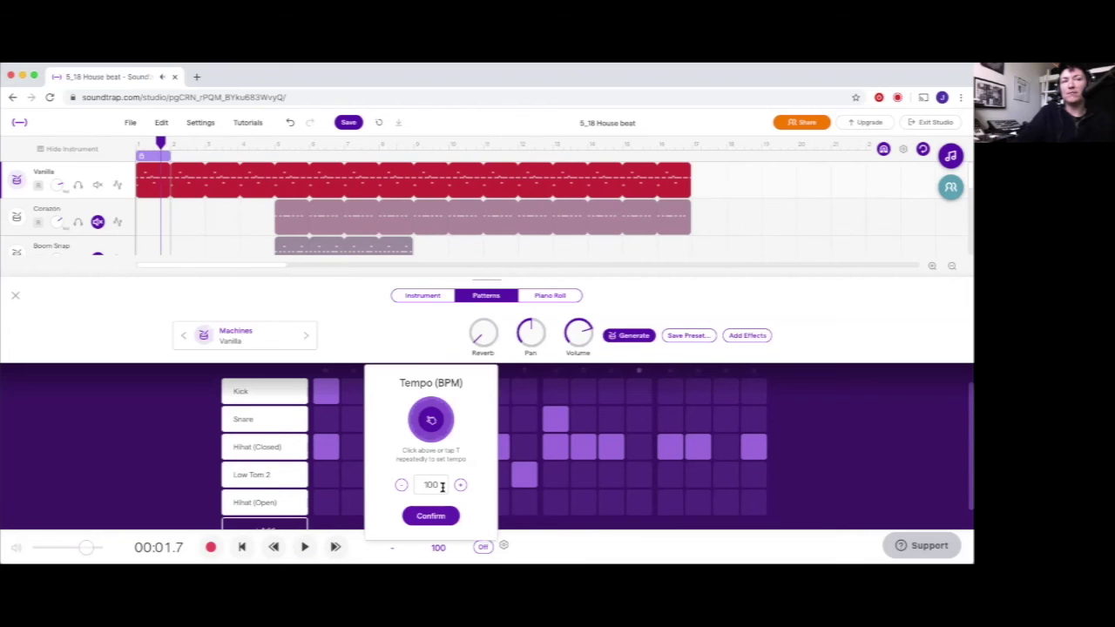
drag(441, 486, 409, 490)
text(120)
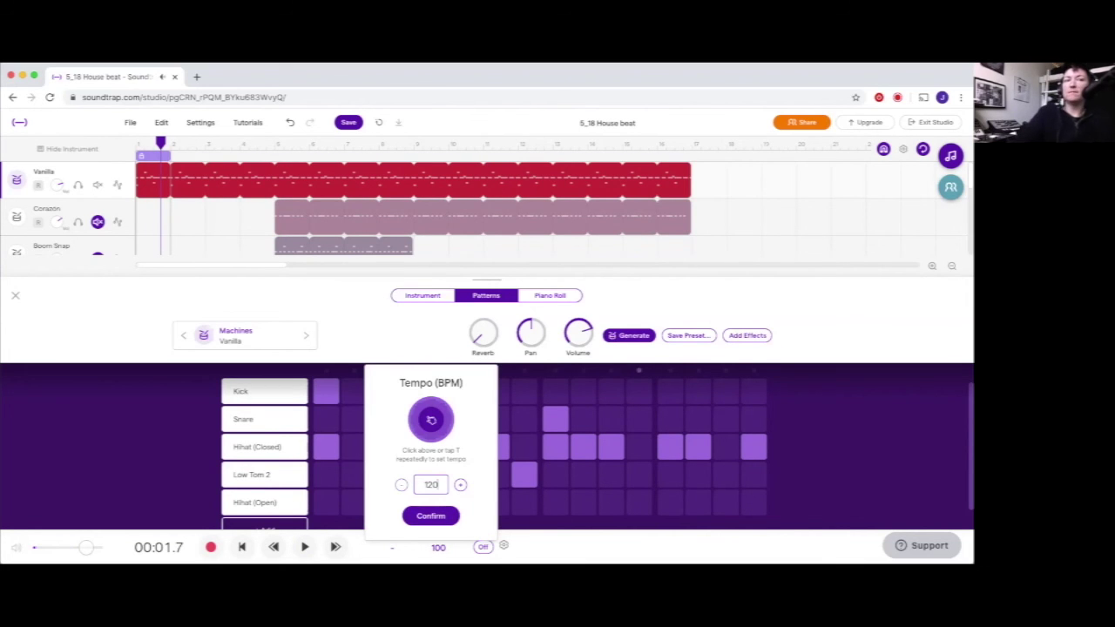
key(Return)
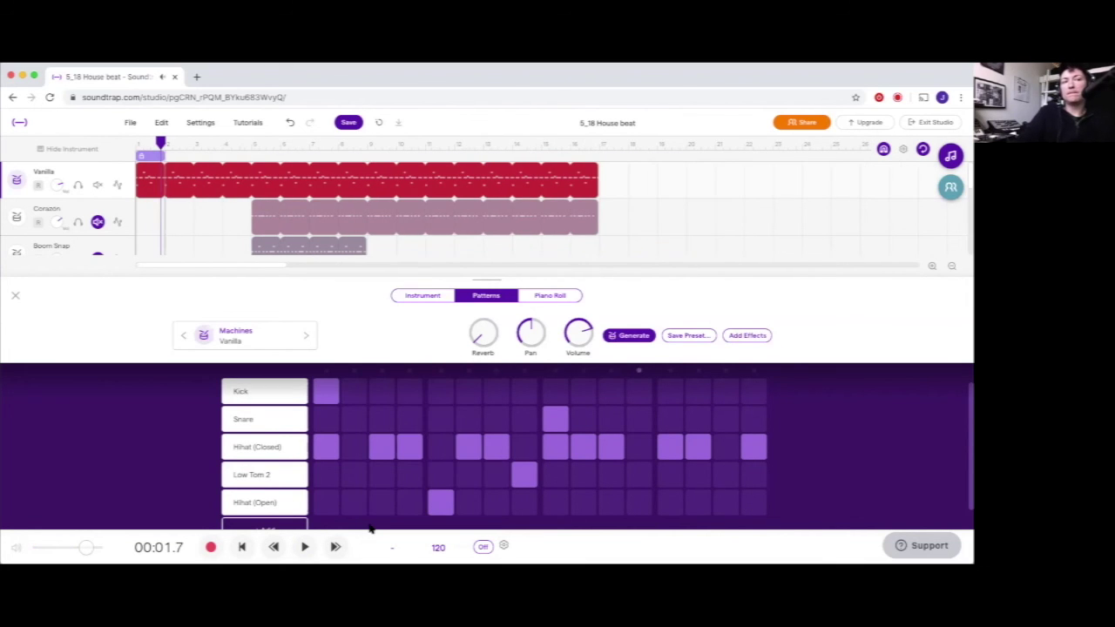
Play the beat at 120 BPM, then turn on the metronome and play along with it
click(307, 547)
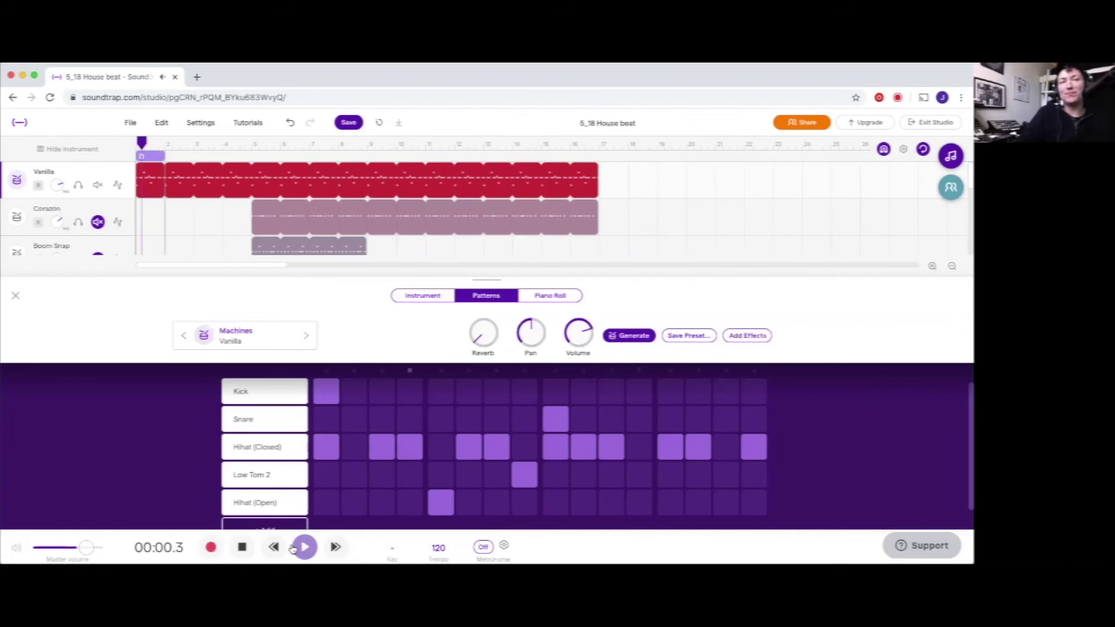
key(space)
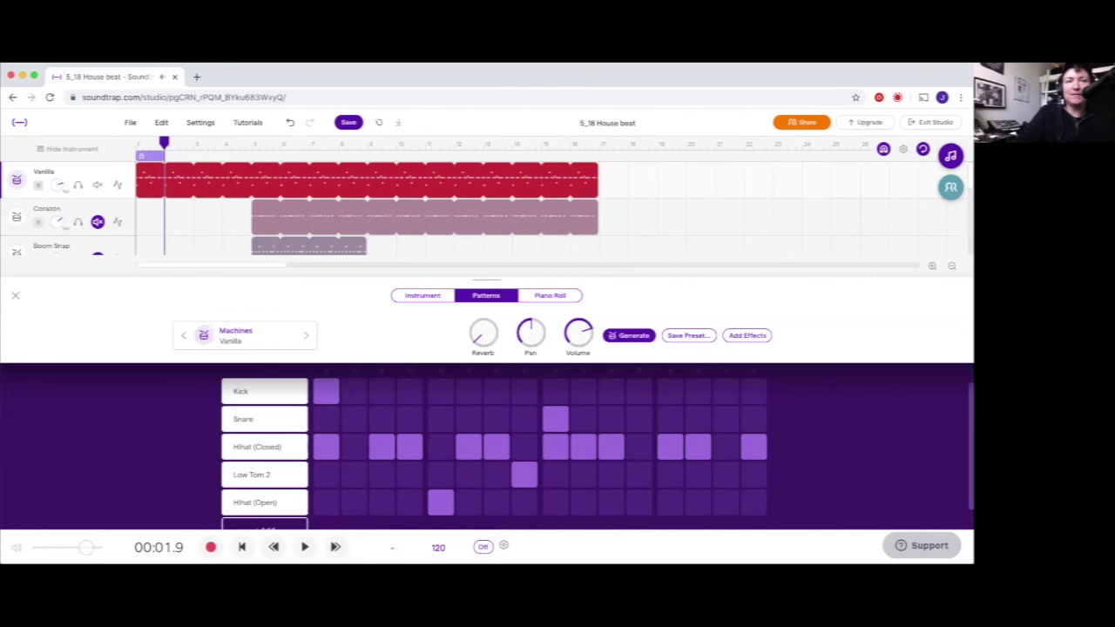
key(c)
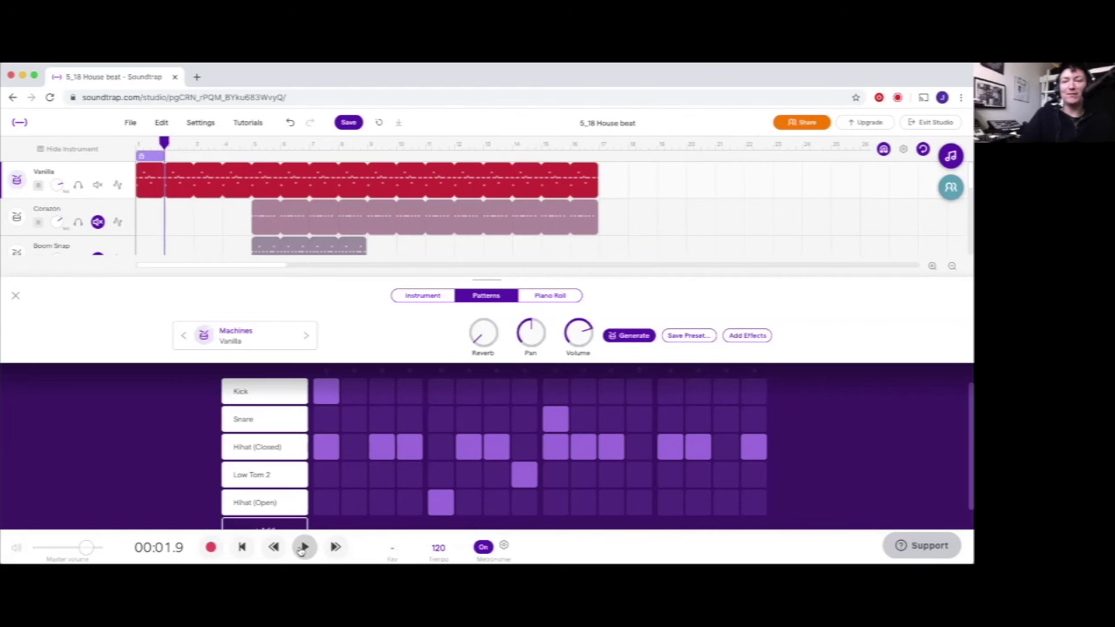
click(303, 548)
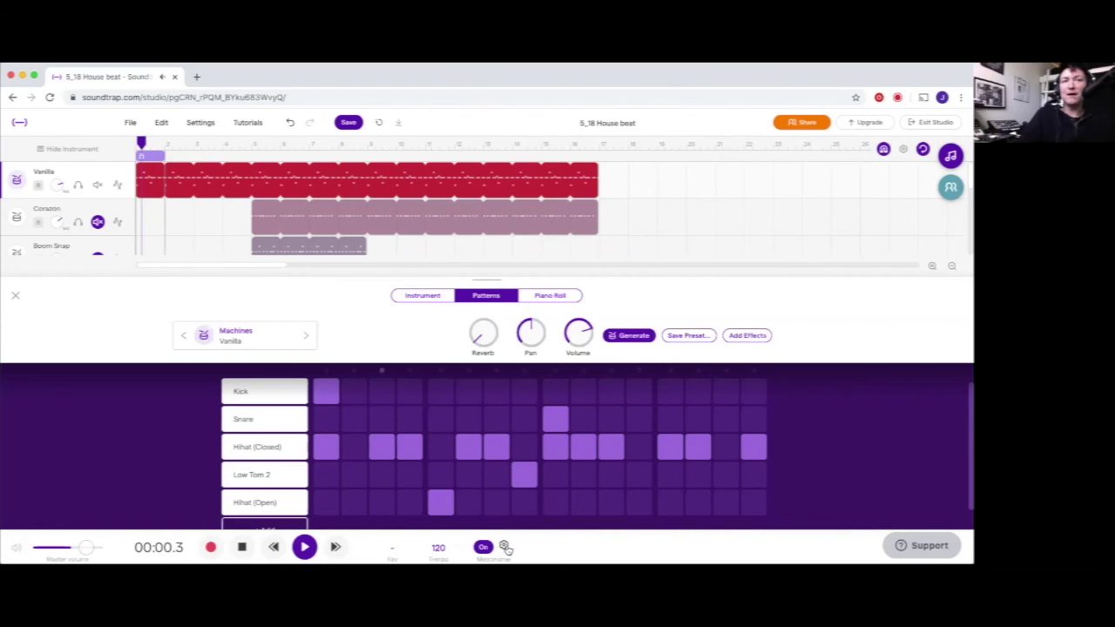
Switch the metronome sound to Clave, turn the metronome off, and stop playback
click(503, 547)
click(514, 363)
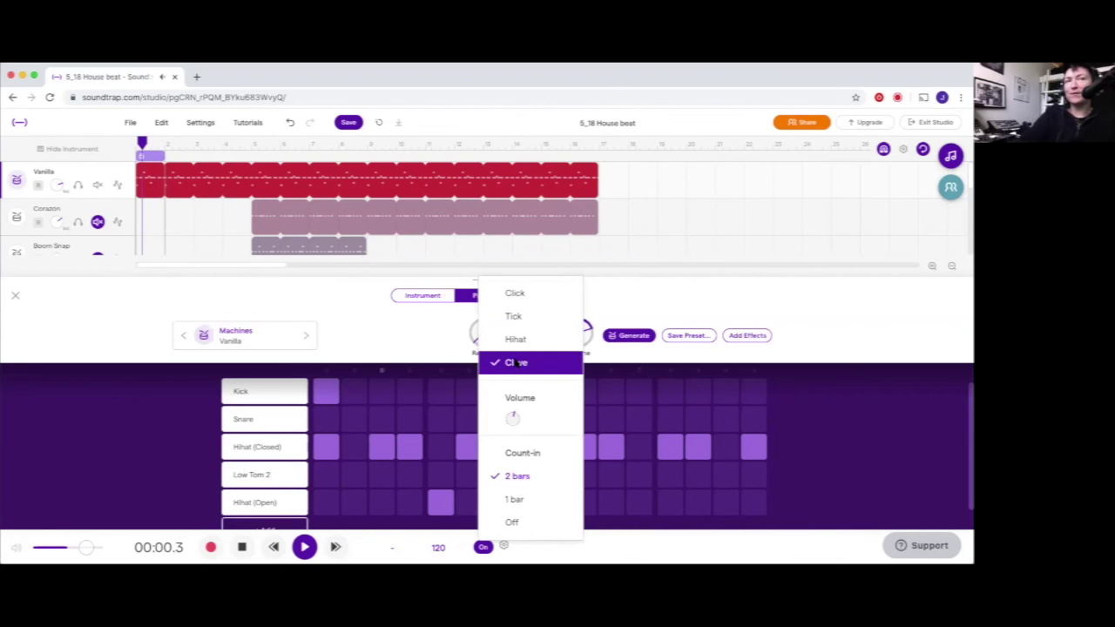
click(606, 542)
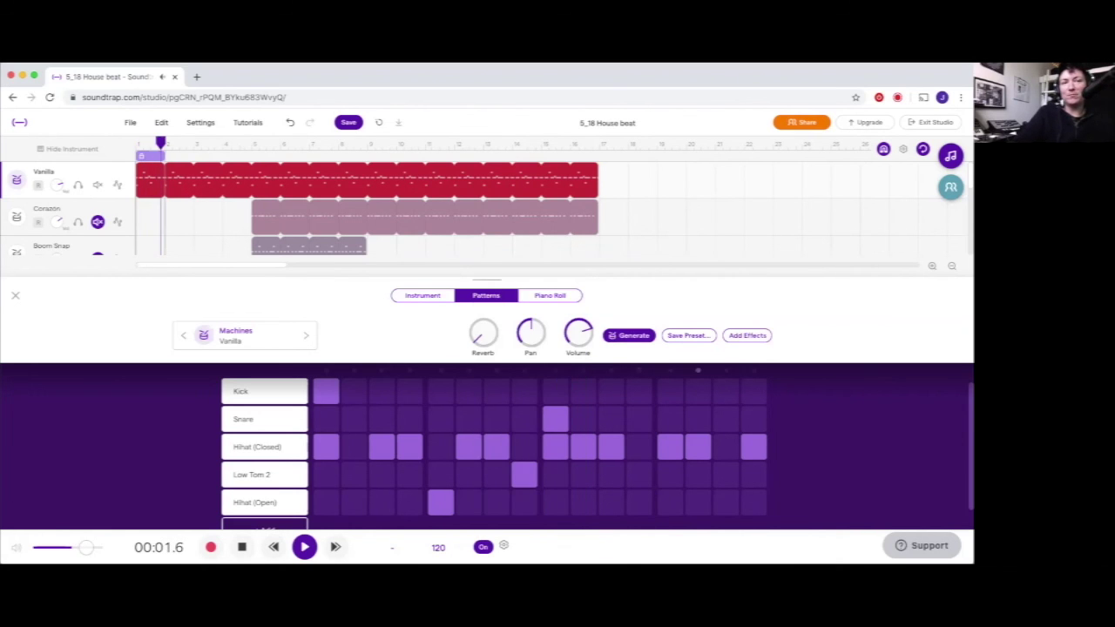
click(482, 546)
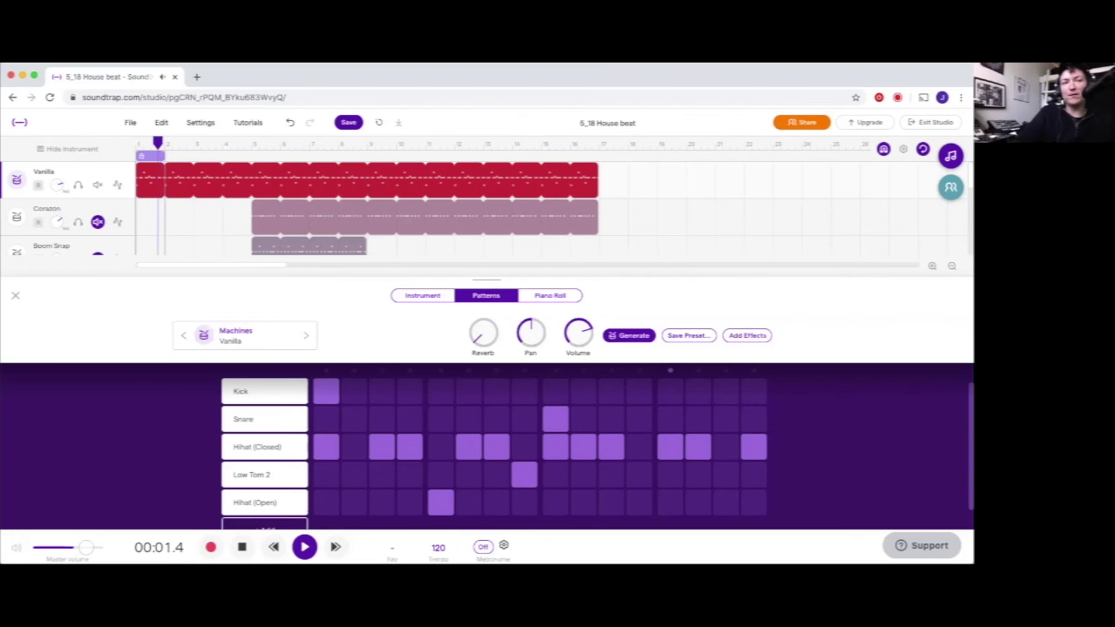
click(242, 547)
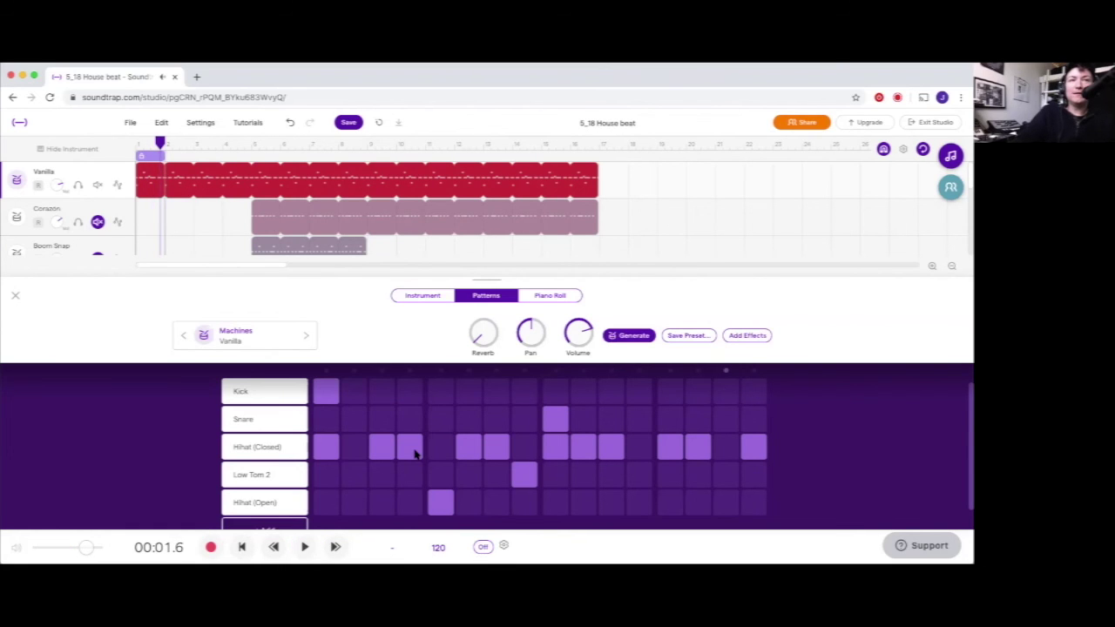
Glance at the drum instrument presets, then play and stop the beat
click(264, 335)
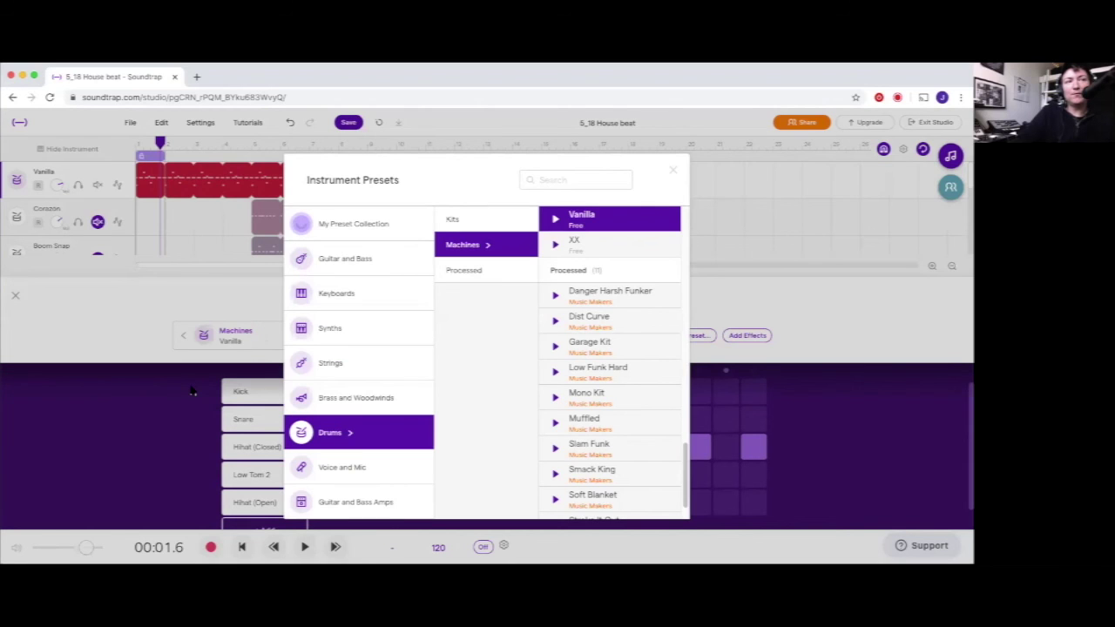
click(267, 537)
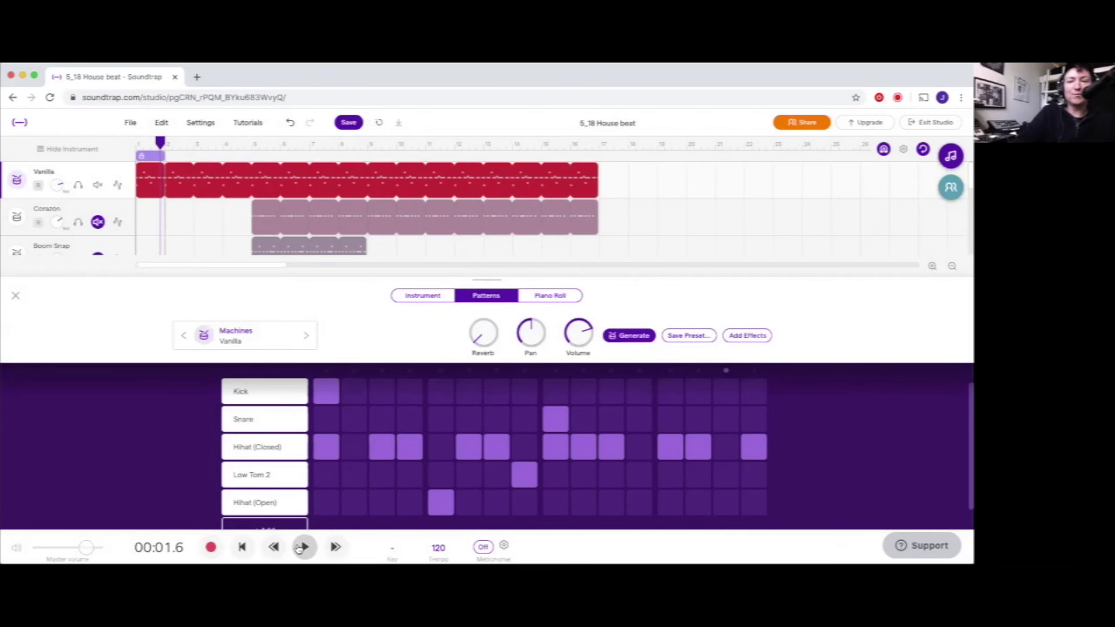
click(302, 547)
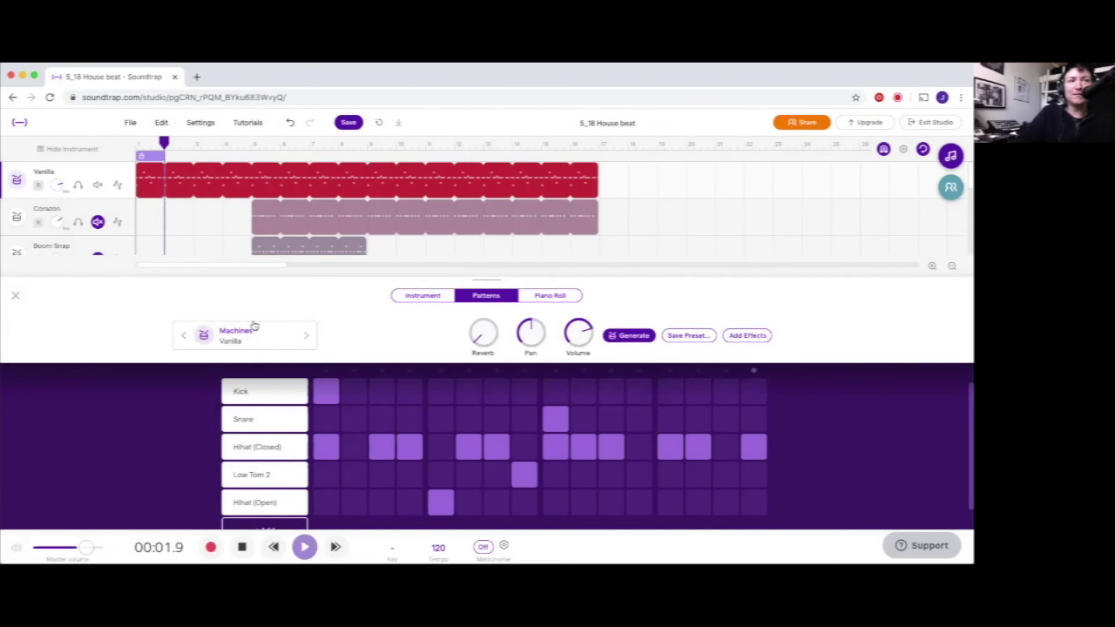
key(space)
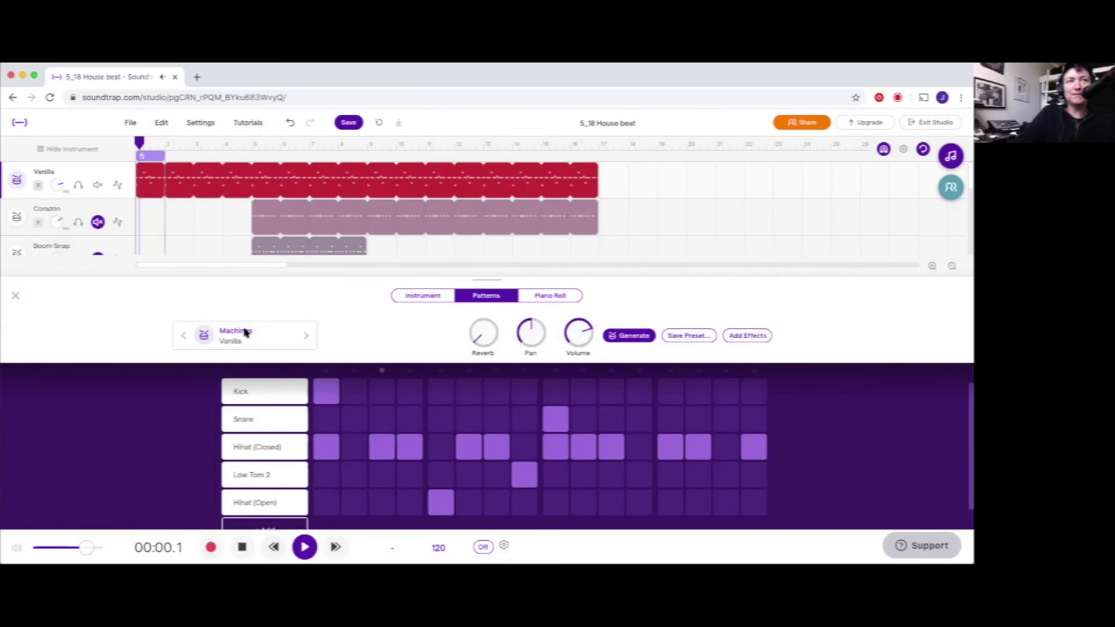
Try the XX and Old School drum-machine presets, then choose Attitude
click(246, 333)
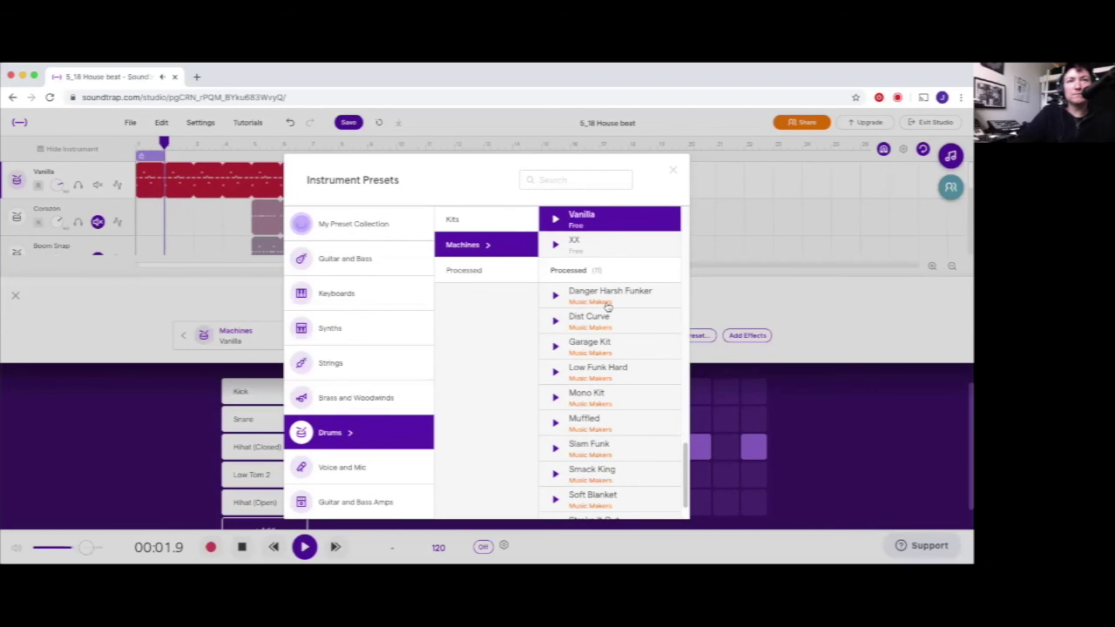
scroll(608, 306, up, 2)
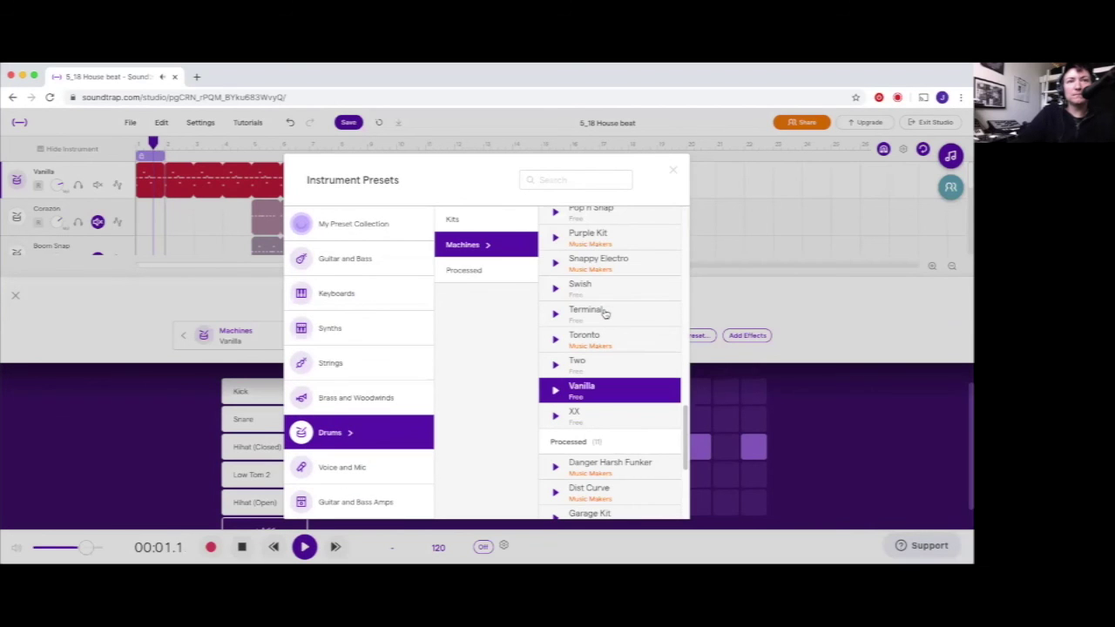
click(584, 415)
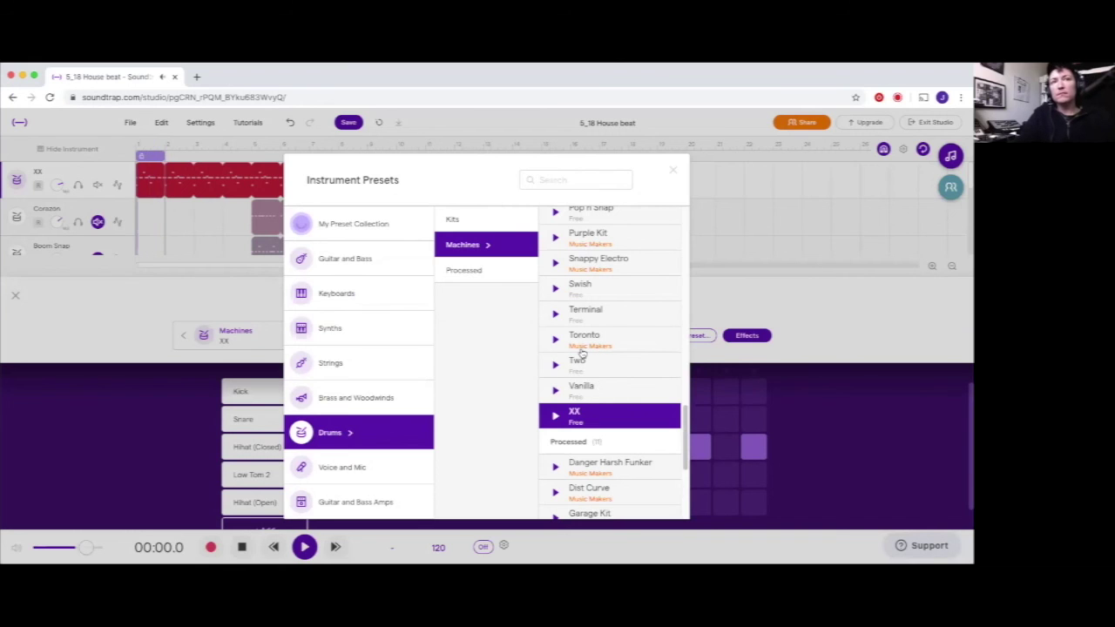
scroll(581, 353, up, 2)
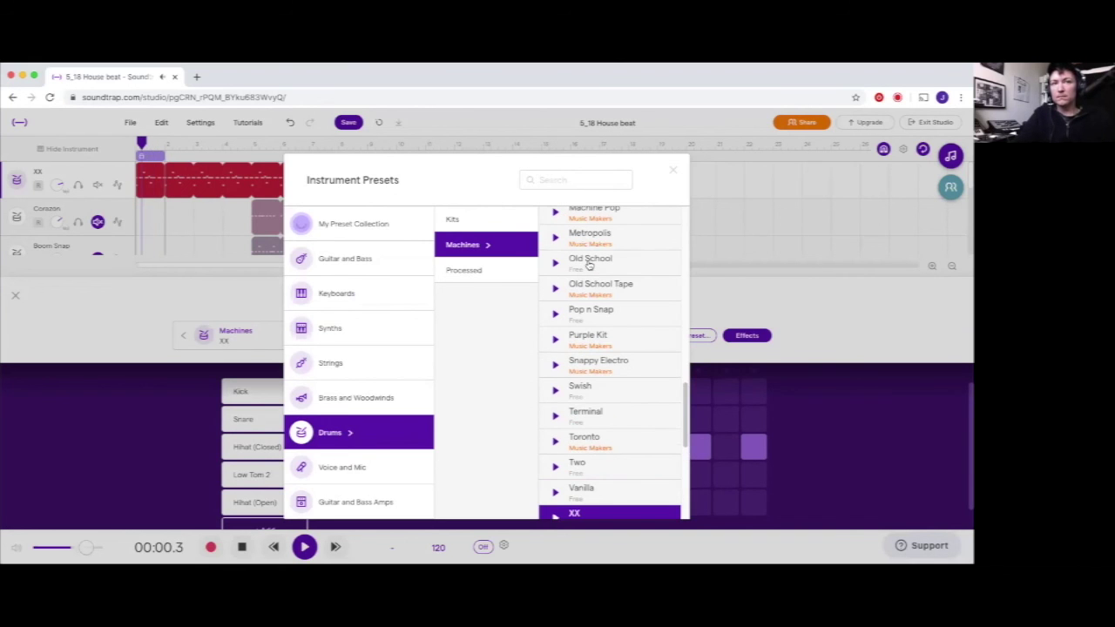
click(589, 261)
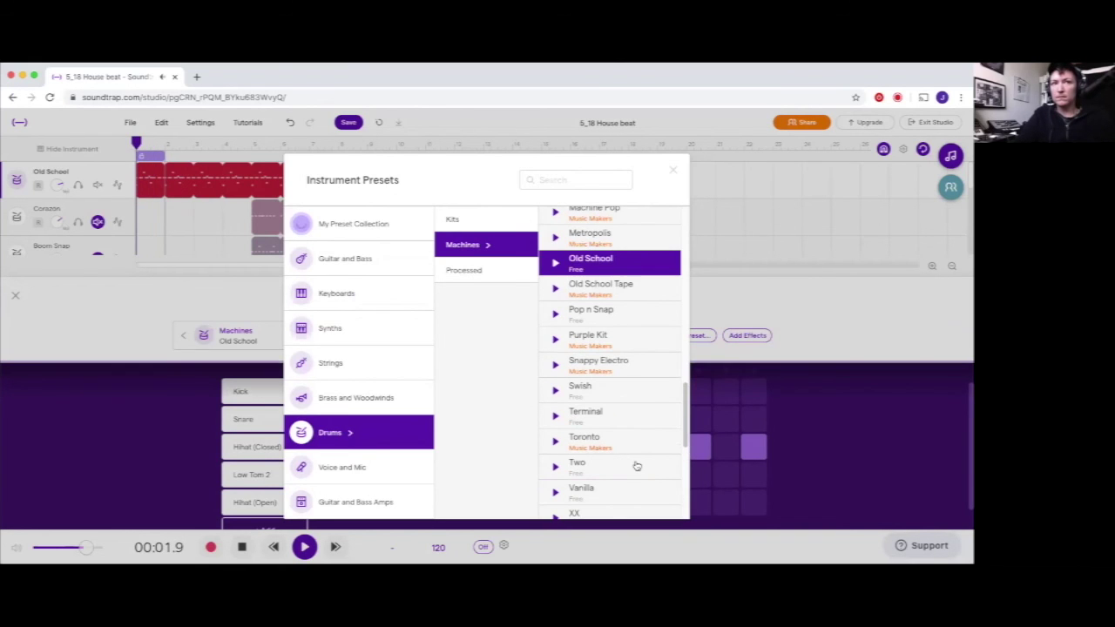
scroll(637, 466, up, 6)
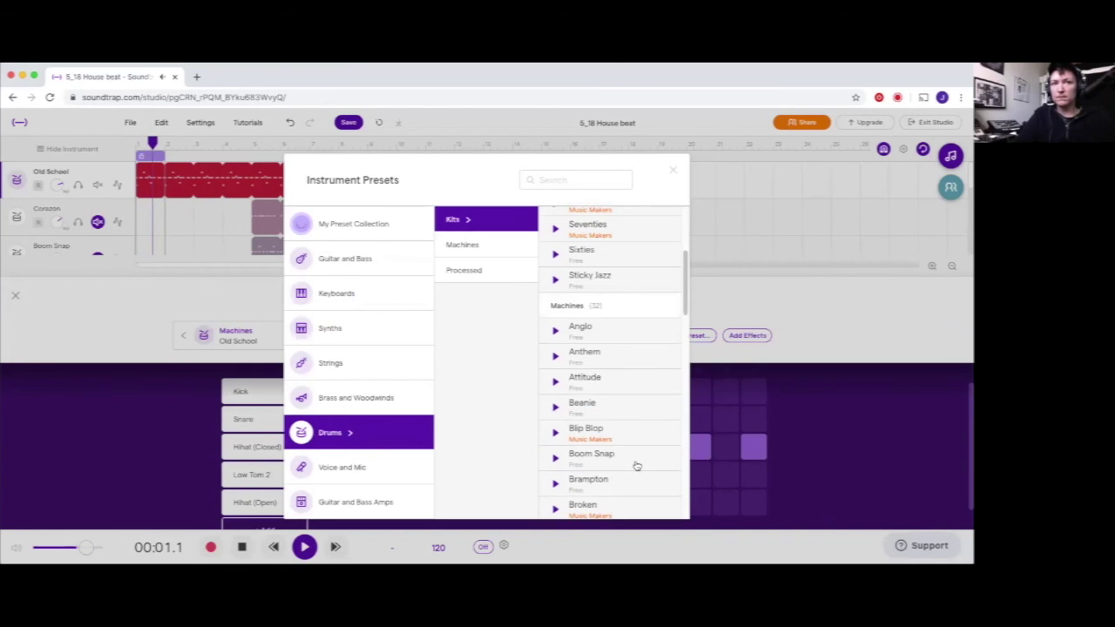
click(595, 384)
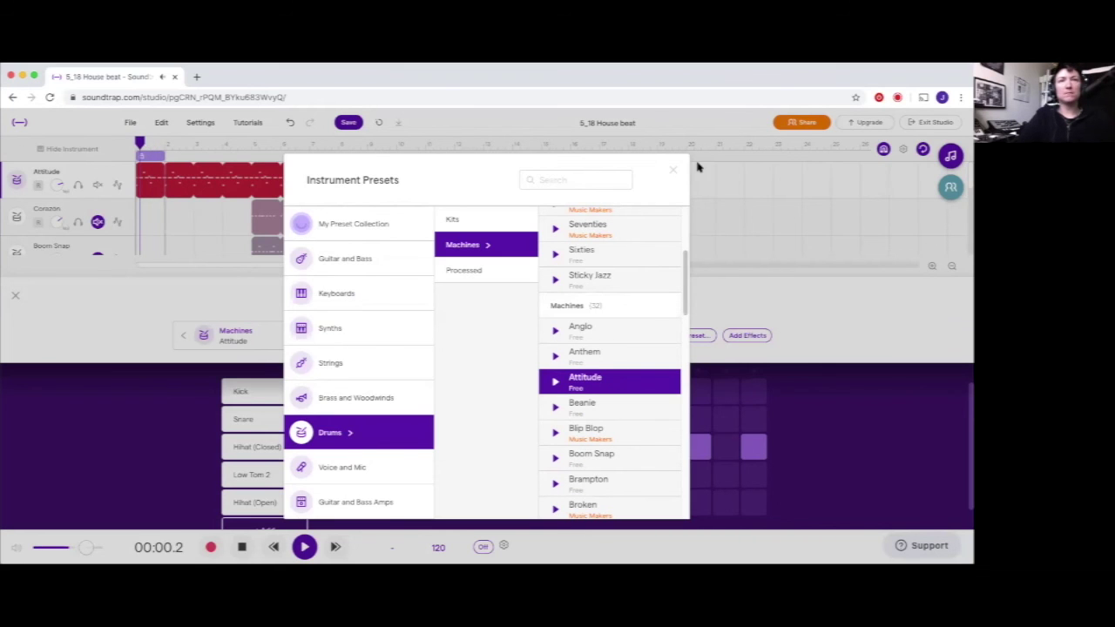
Close the presets, show all tracks, stop playback and delete the blue Vanilla region
click(57, 338)
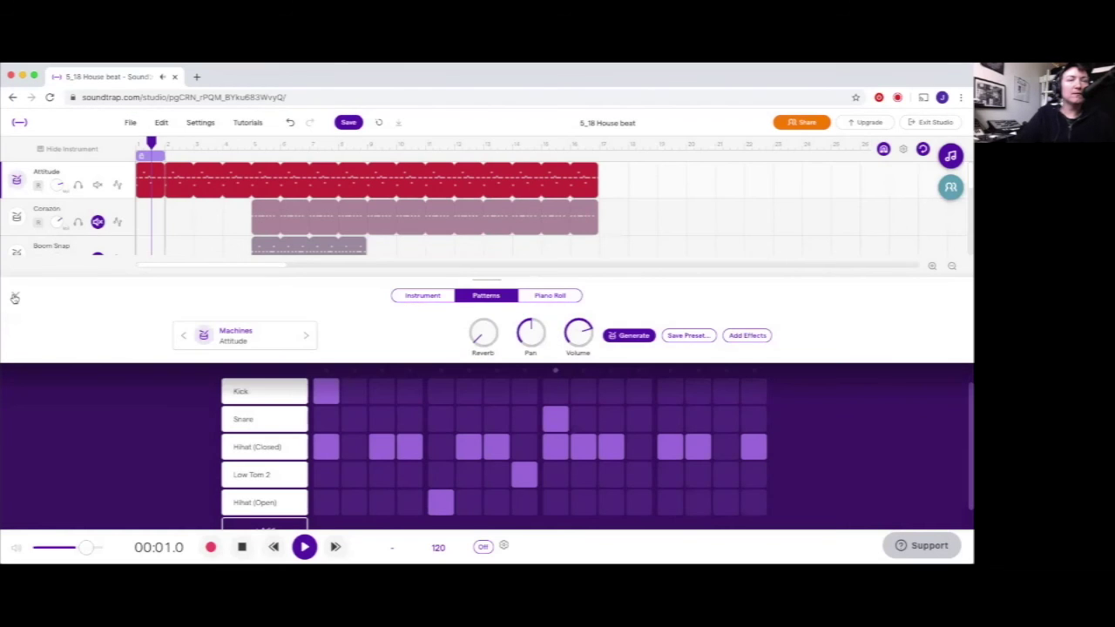
click(15, 295)
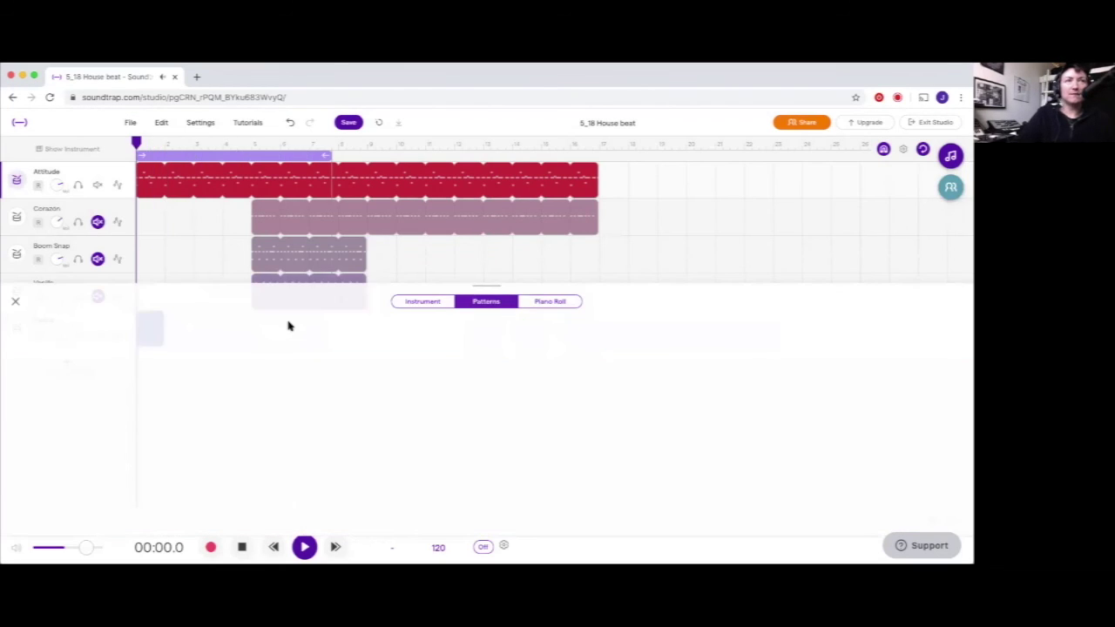
key(space)
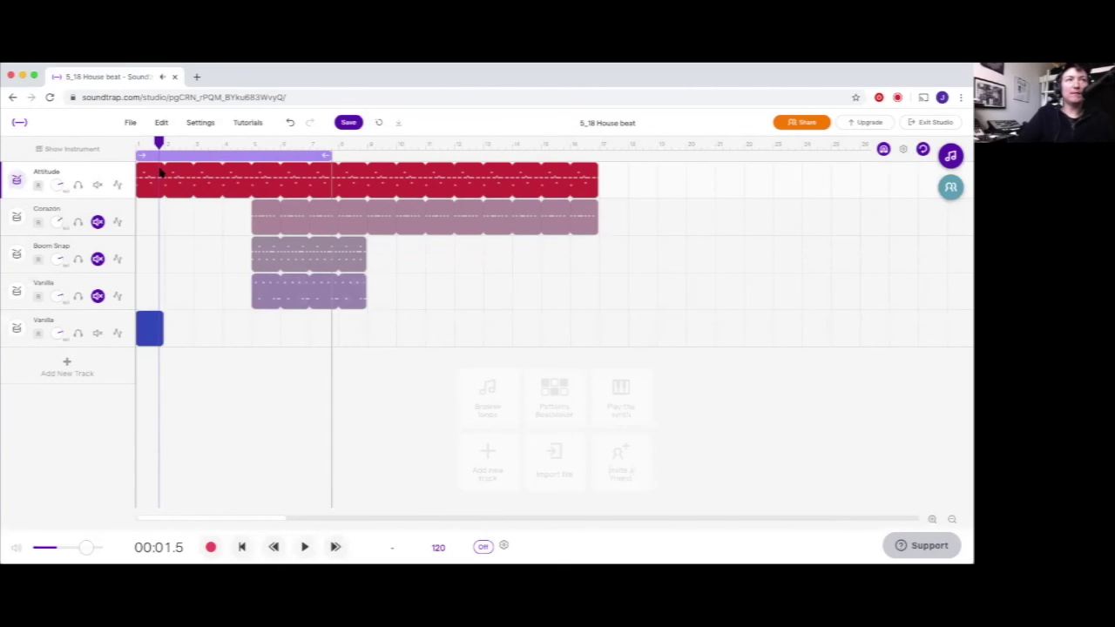
click(150, 175)
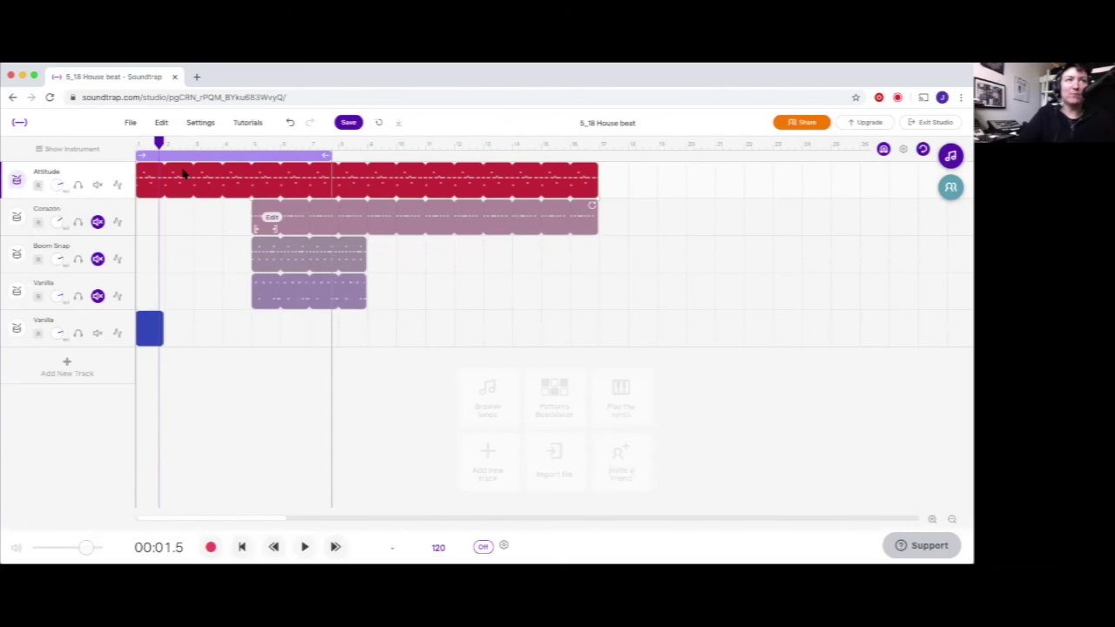
click(150, 322)
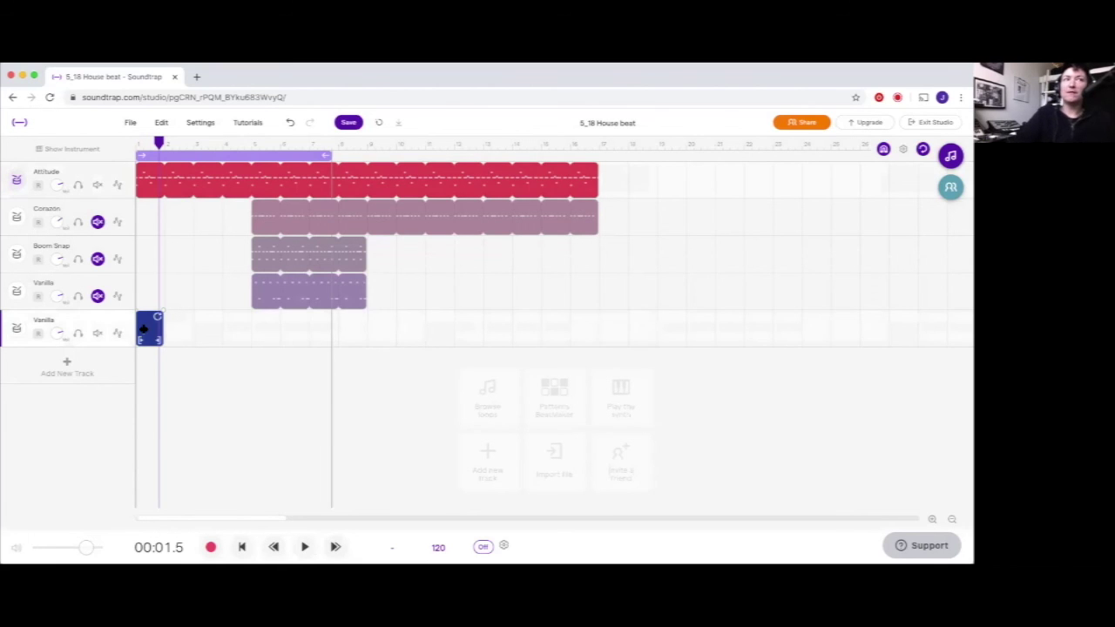
key(BackSpace)
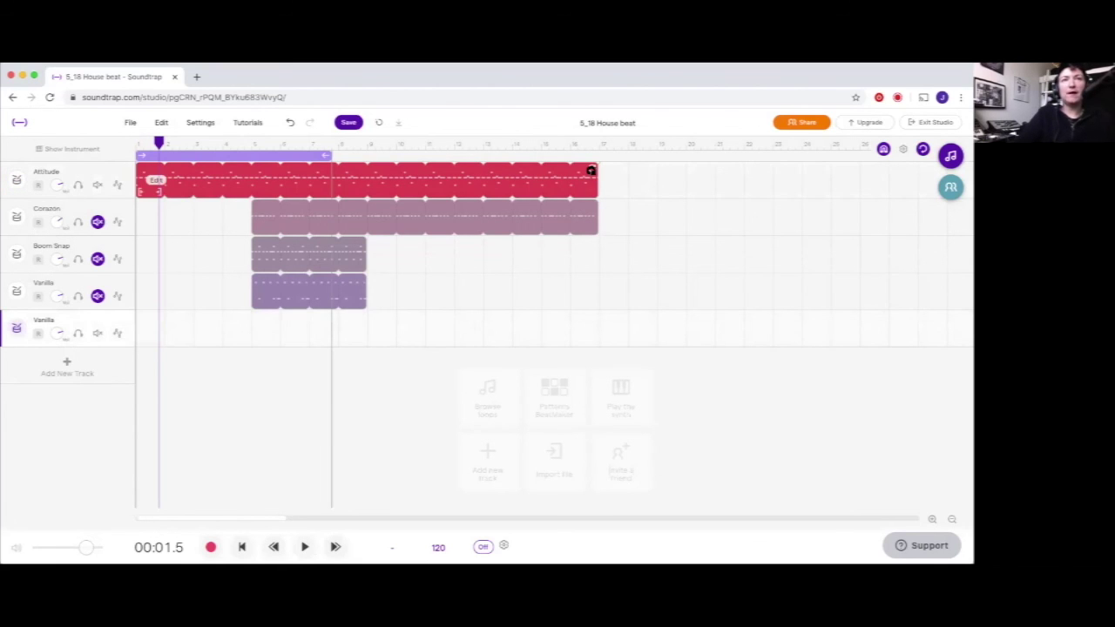
Shrink the Attitude region to one short clip, undoing the trial loop extensions
drag(594, 169, 568, 171)
drag(208, 184, 152, 183)
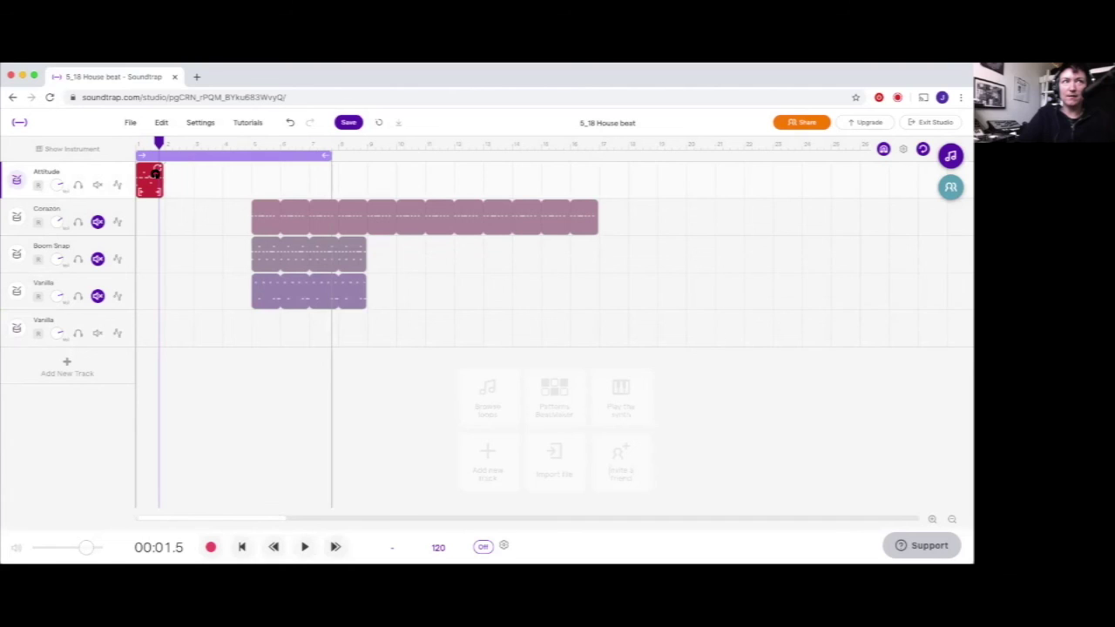
drag(153, 166, 593, 154)
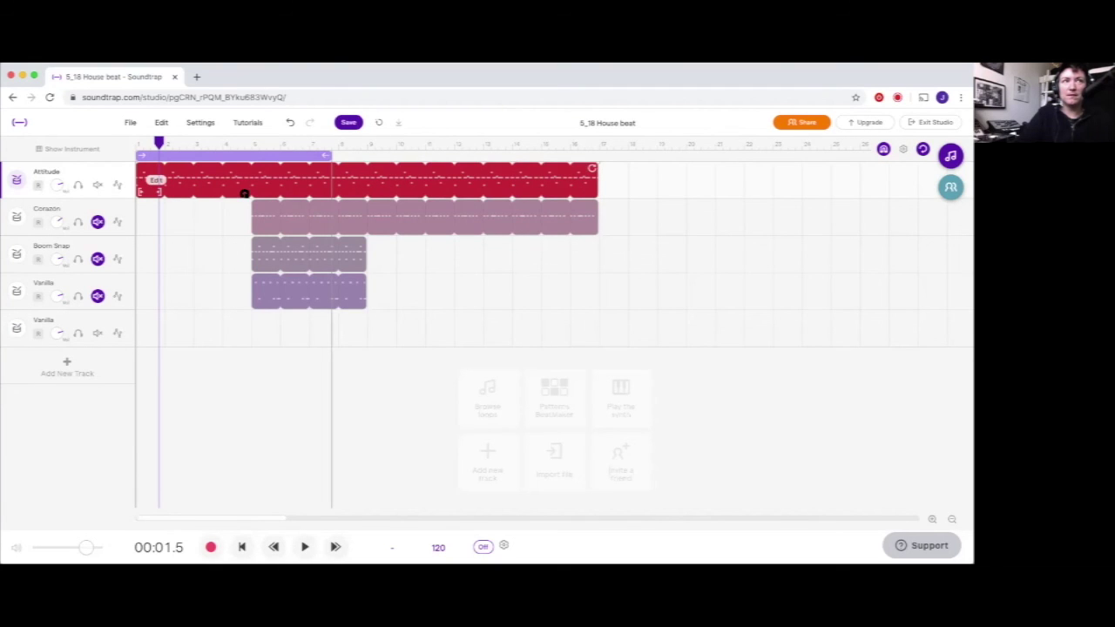
key(ctrl+z)
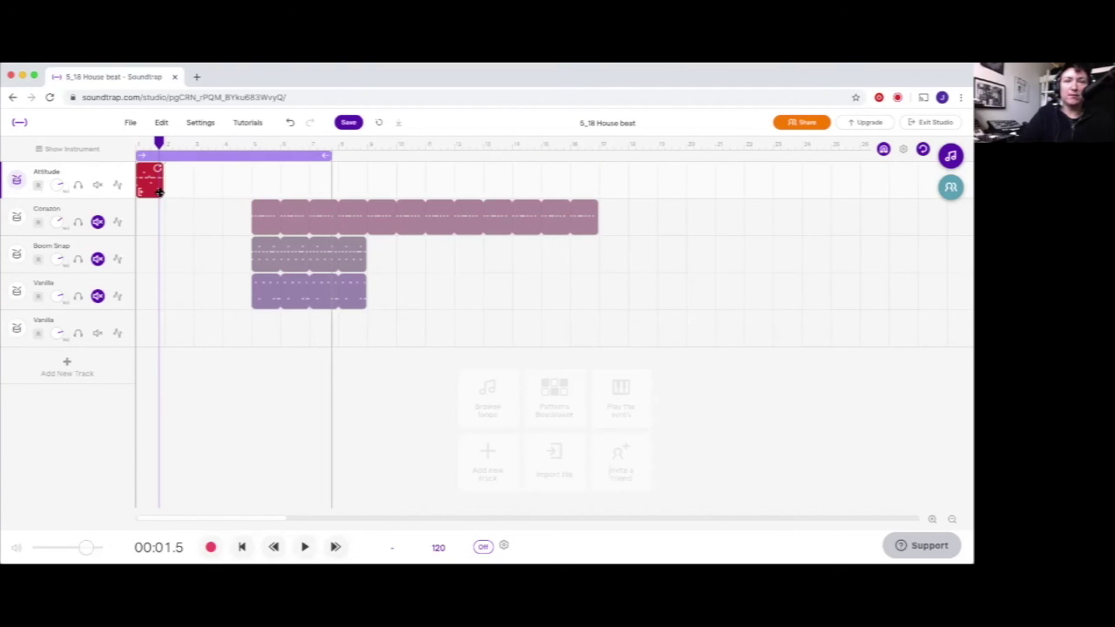
drag(159, 192, 544, 176)
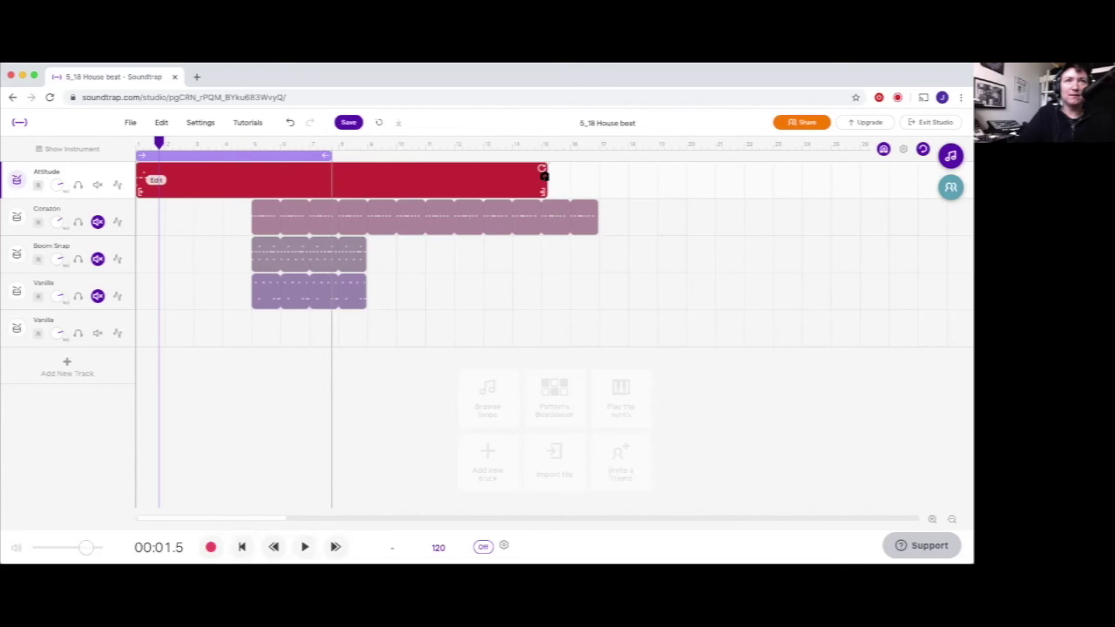
key(super+z)
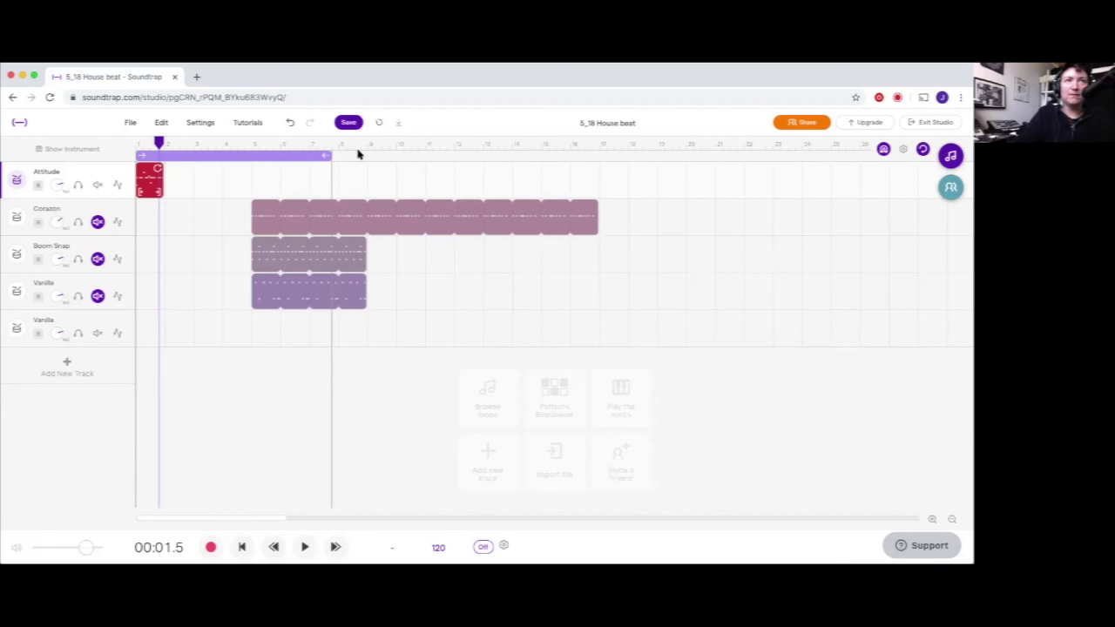
key(super+shift+z)
key(super+shift+z)
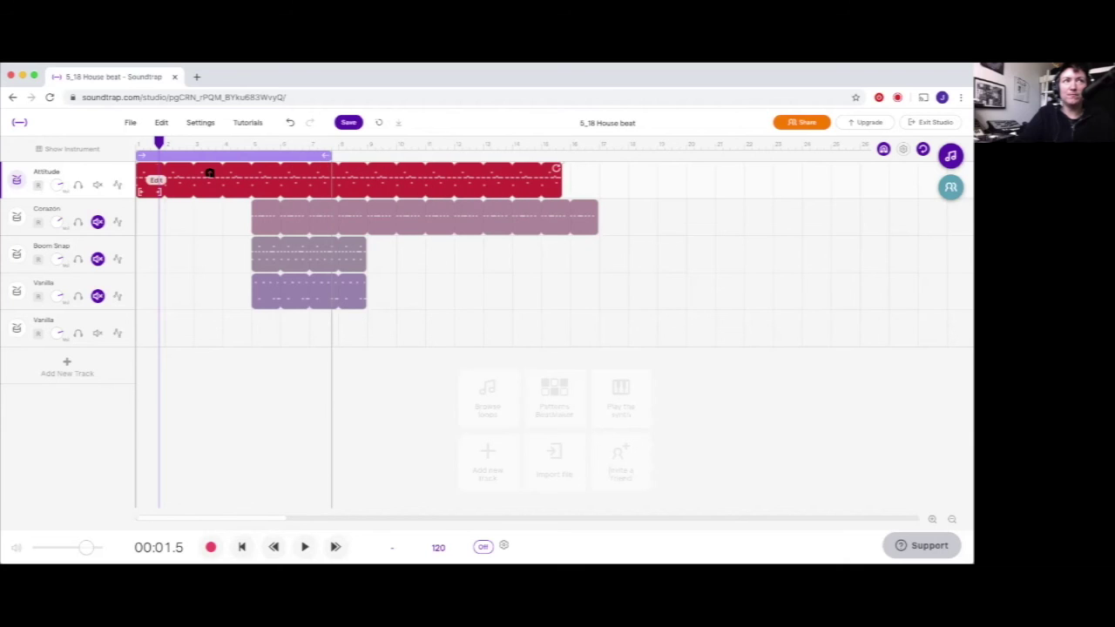
key(super+z)
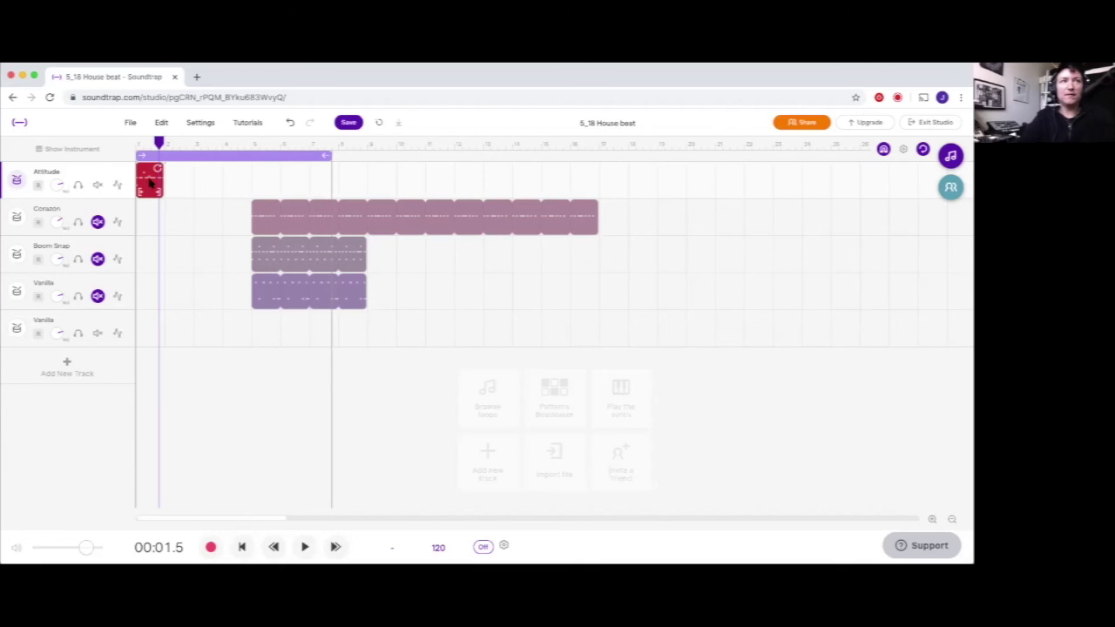
Paste two Attitude copies after the first clip and loop it out to Corazón's end
click(163, 145)
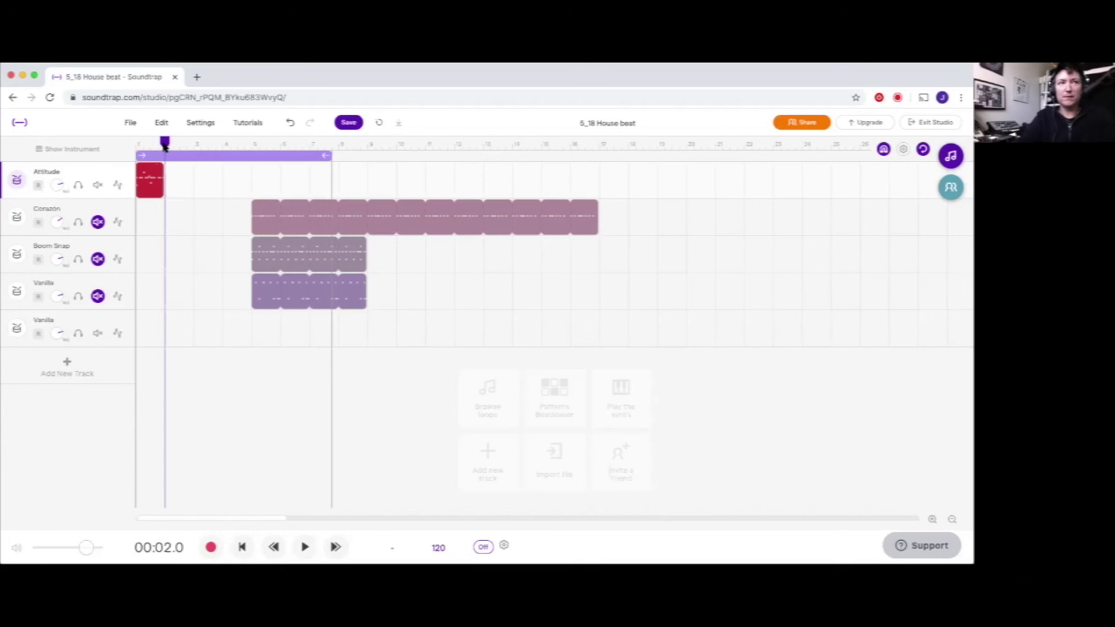
key(ctrl+v)
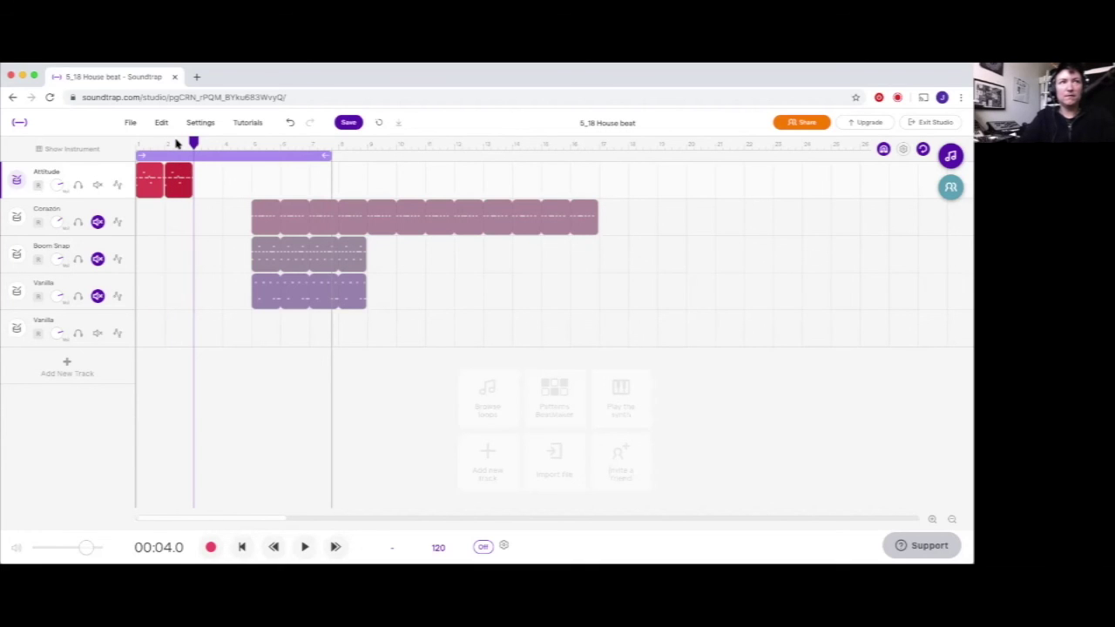
key(ctrl+v)
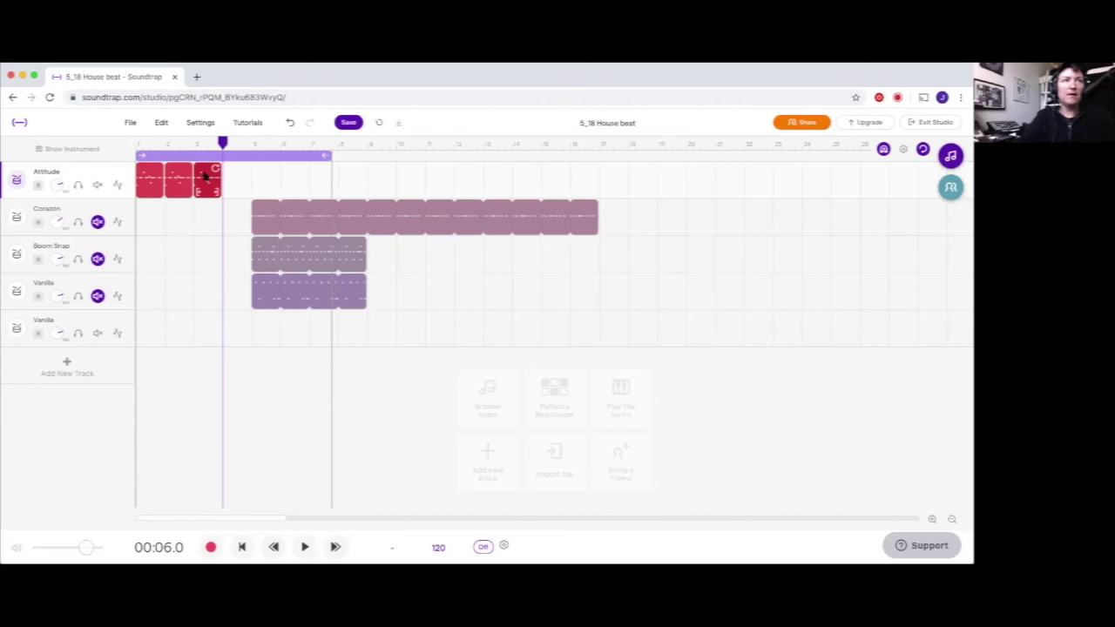
drag(221, 168, 598, 162)
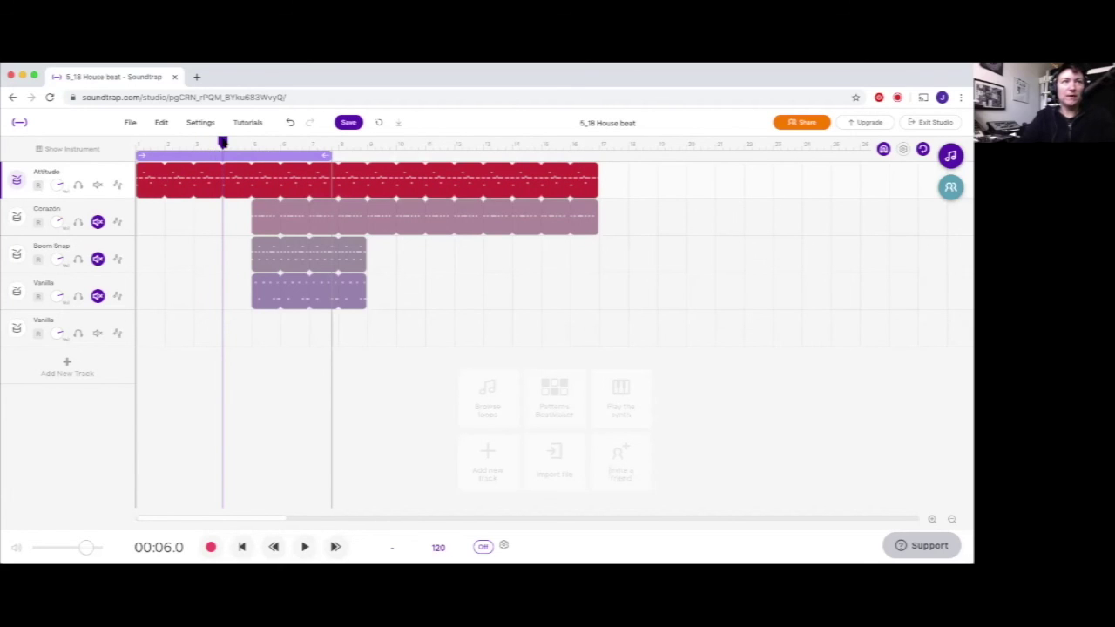
Place the playhead where the Corazón clip begins
click(303, 141)
click(366, 142)
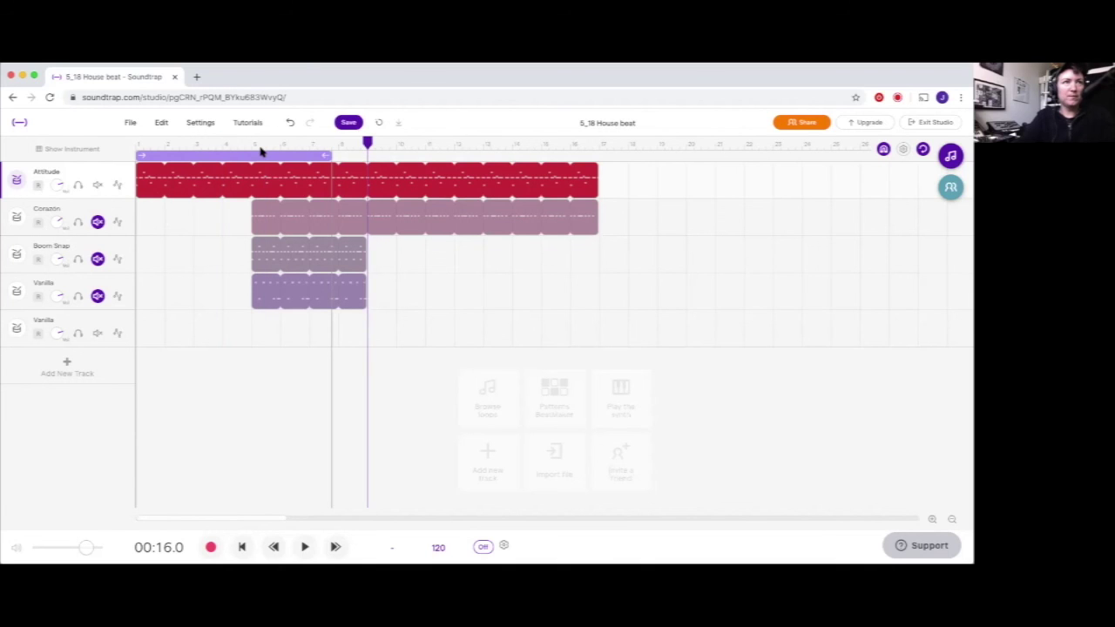
click(248, 148)
click(253, 148)
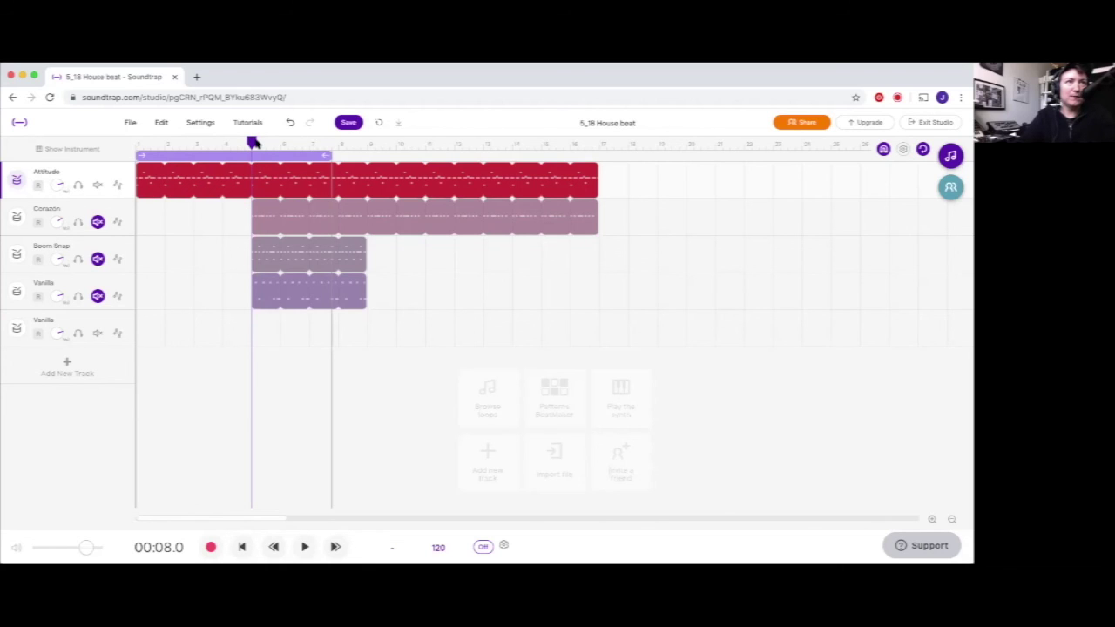
Split the Attitude clip at 00:08.0 and open the opening clip's drum pattern
click(259, 144)
drag(259, 142, 243, 144)
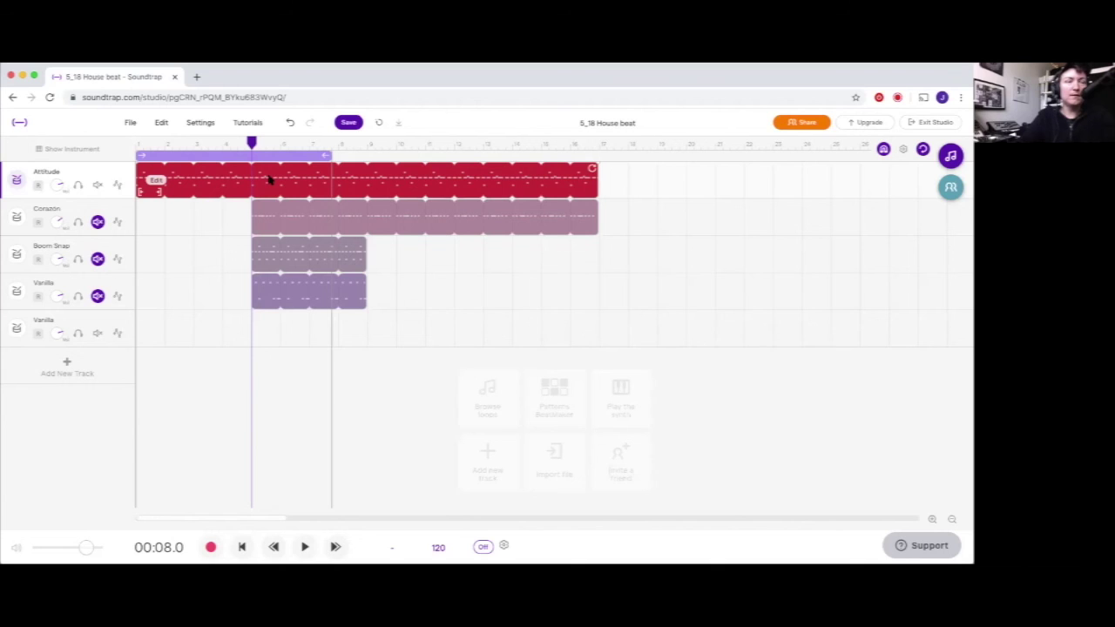
key(super+e)
double_click(223, 182)
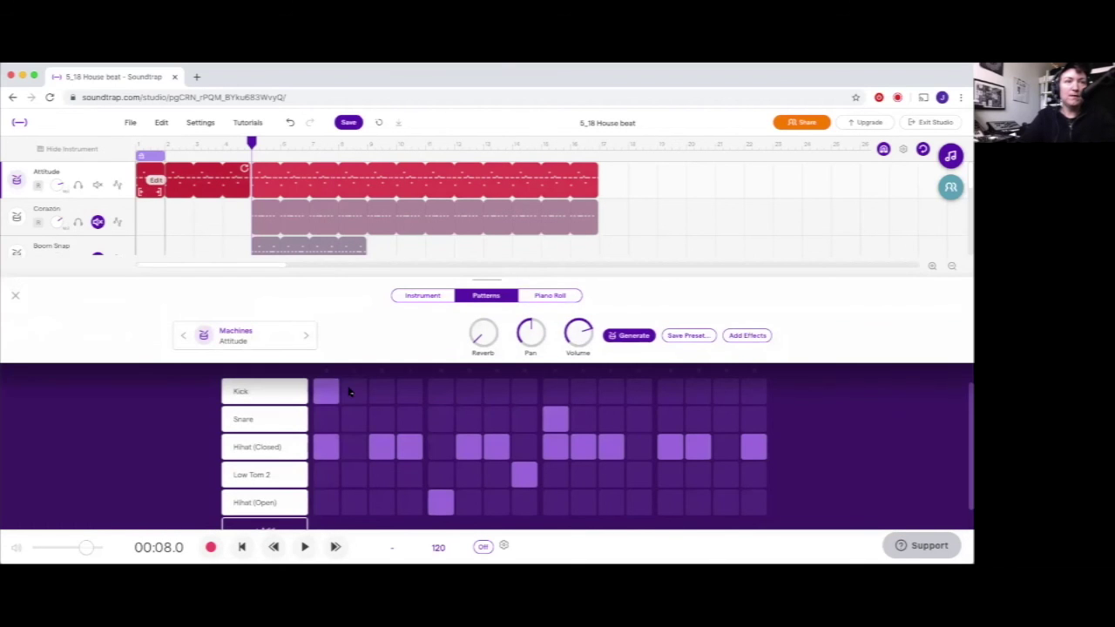
Clear all eleven closed hi-hat steps from the opening Attitude pattern and close the editor
click(326, 447)
click(383, 447)
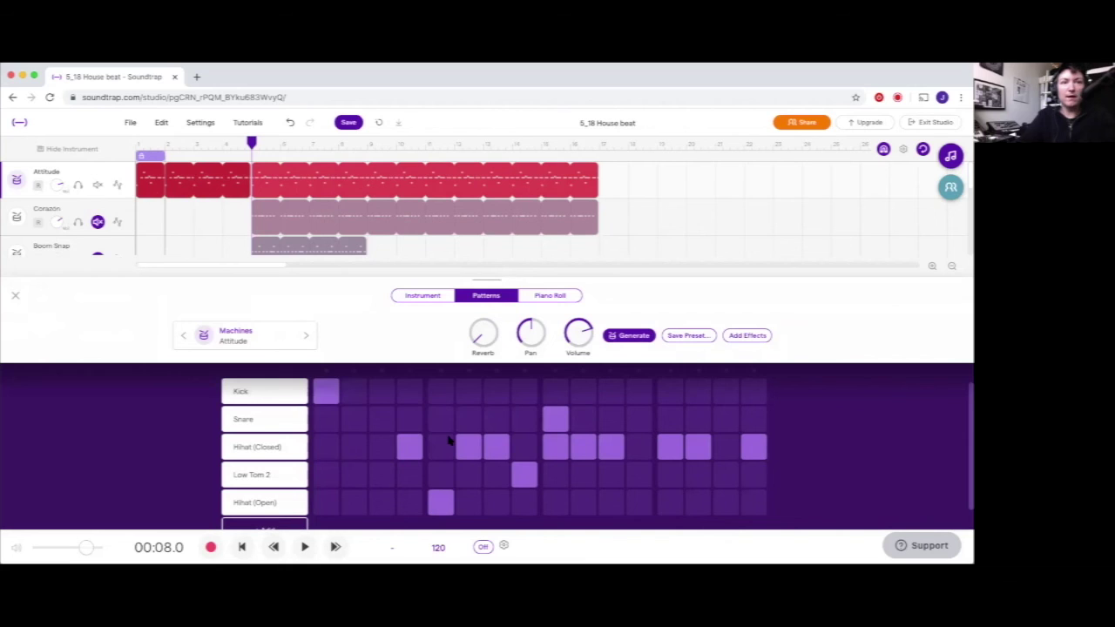
click(410, 447)
click(469, 447)
click(496, 446)
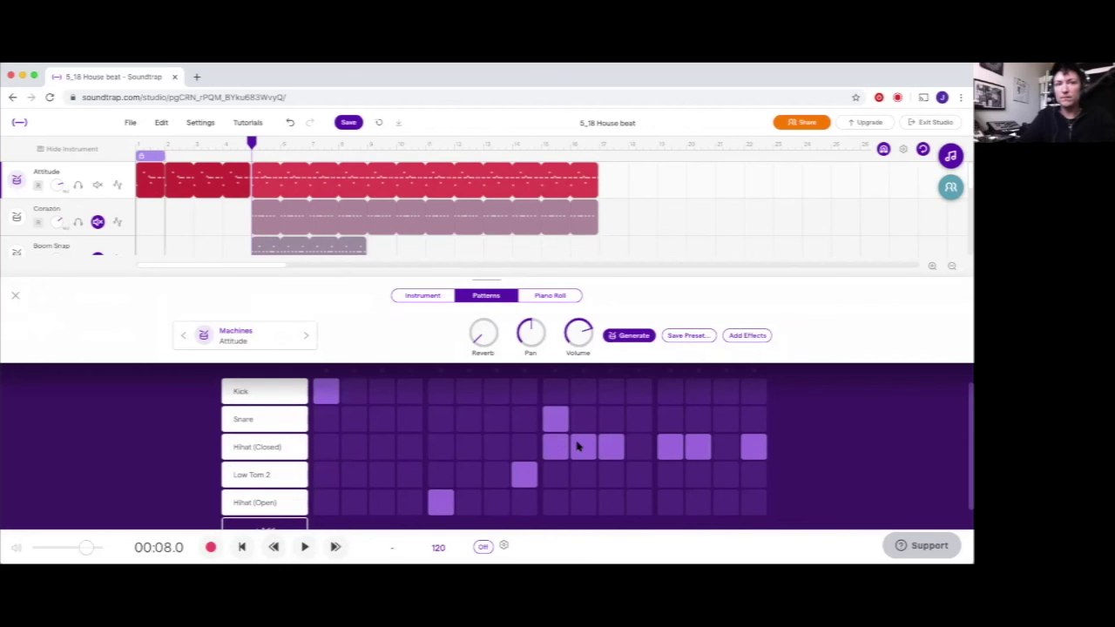
click(556, 447)
click(584, 447)
click(611, 447)
click(671, 447)
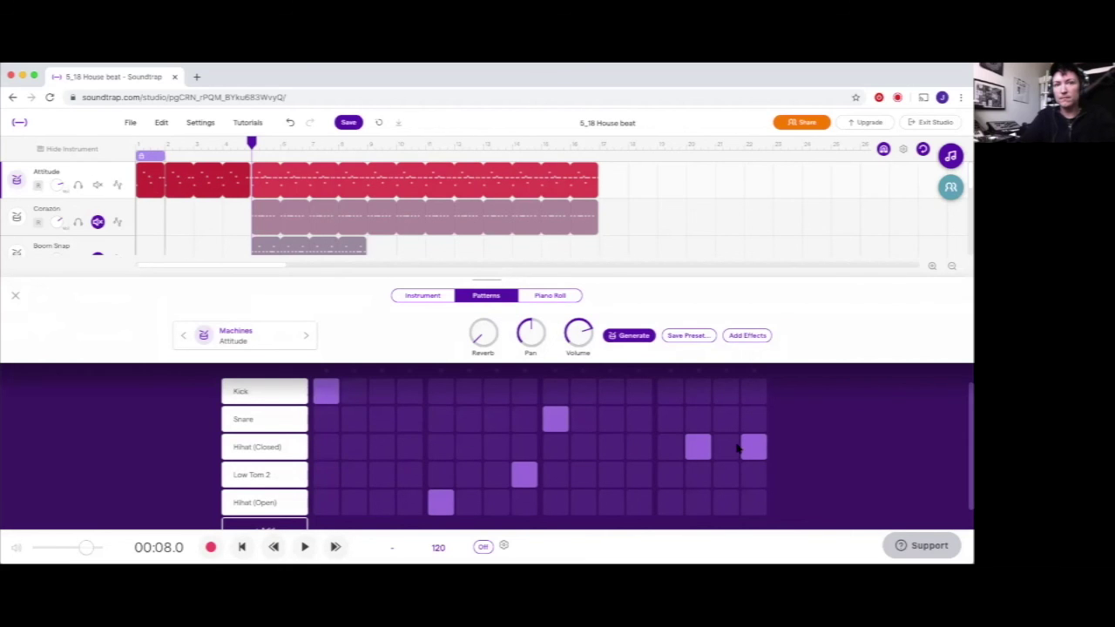
click(698, 447)
click(755, 447)
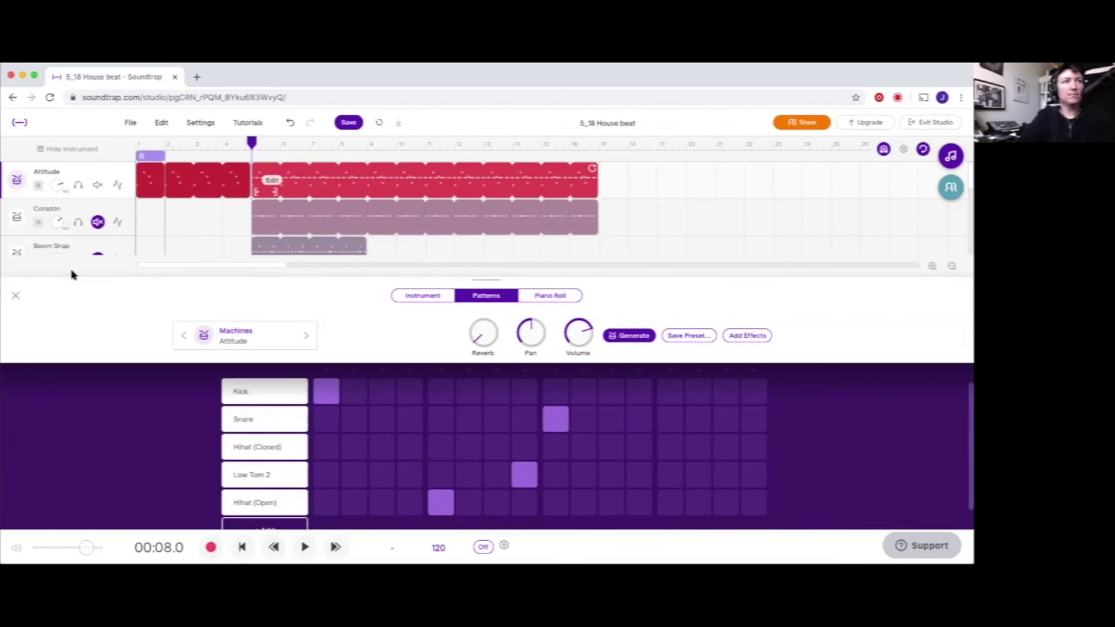
click(17, 295)
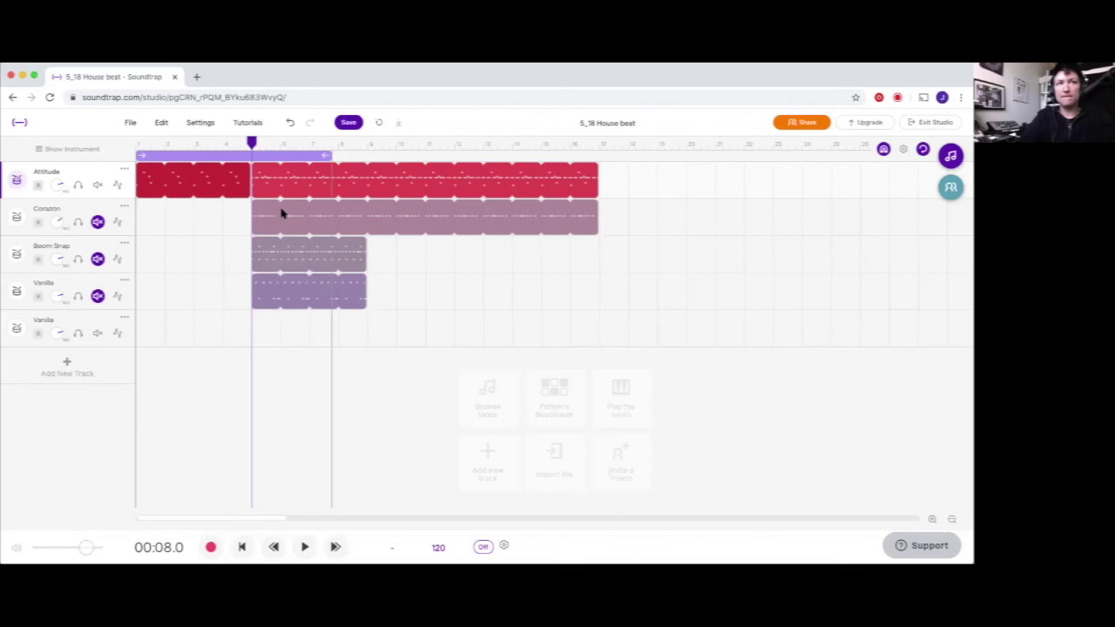
Play the beat from just before Corazón enters, then stop playback
drag(251, 142, 261, 142)
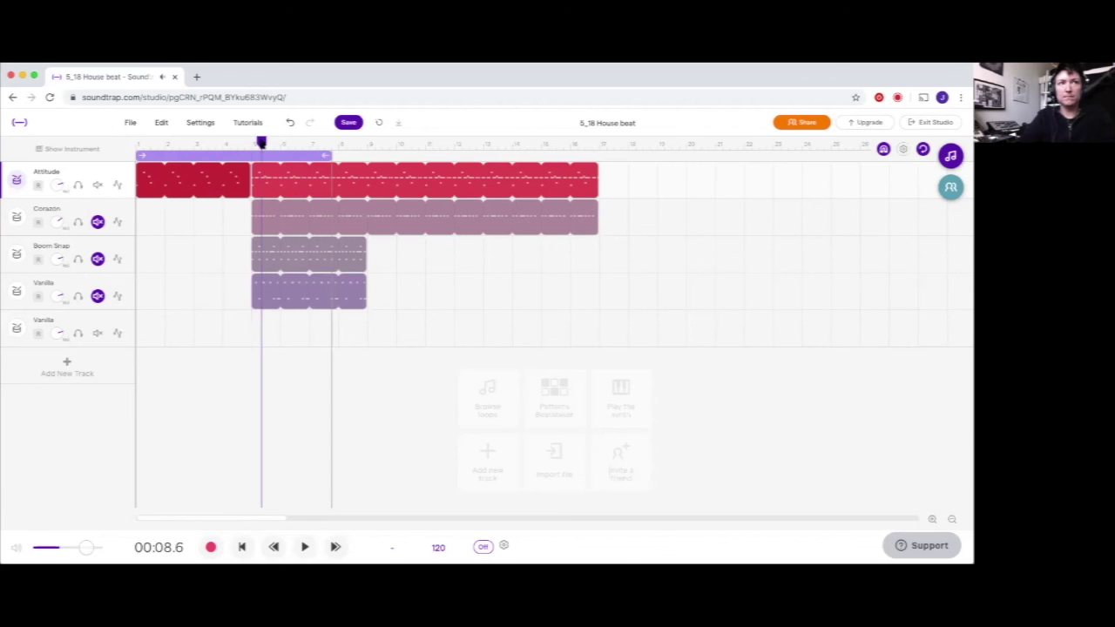
click(212, 144)
key(space)
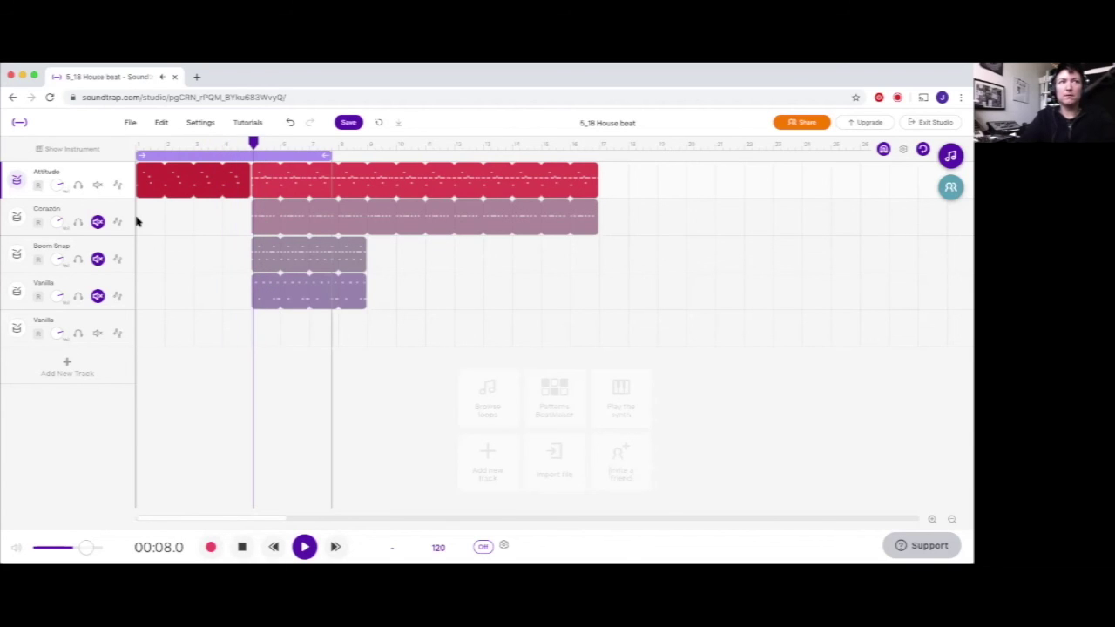
key(space)
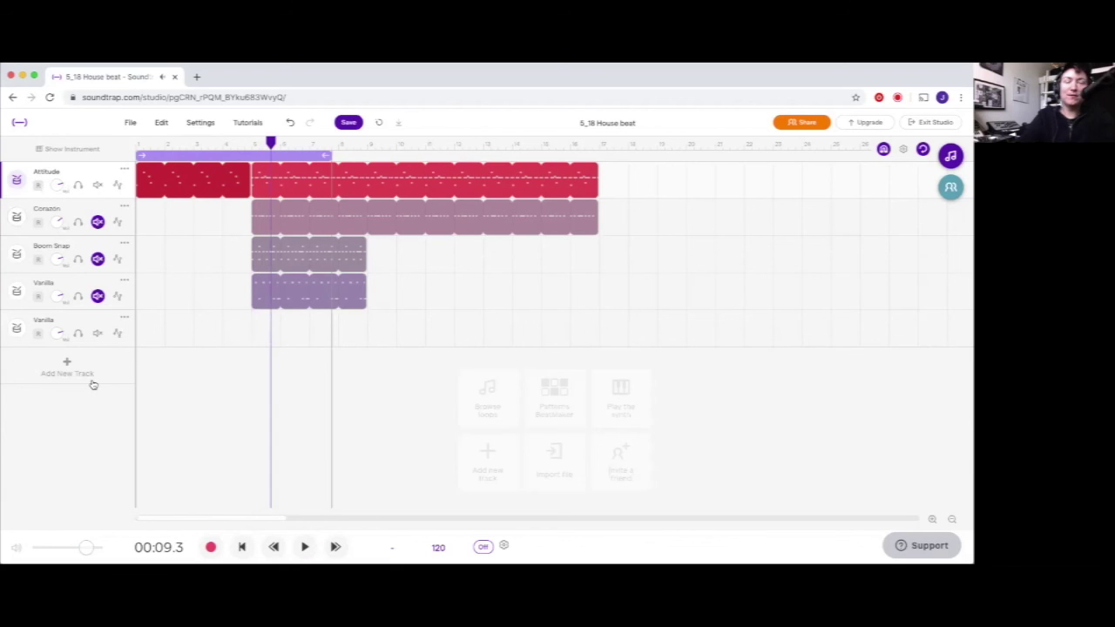
Unmute the Corazón track and show its drum-machine instrument
click(97, 223)
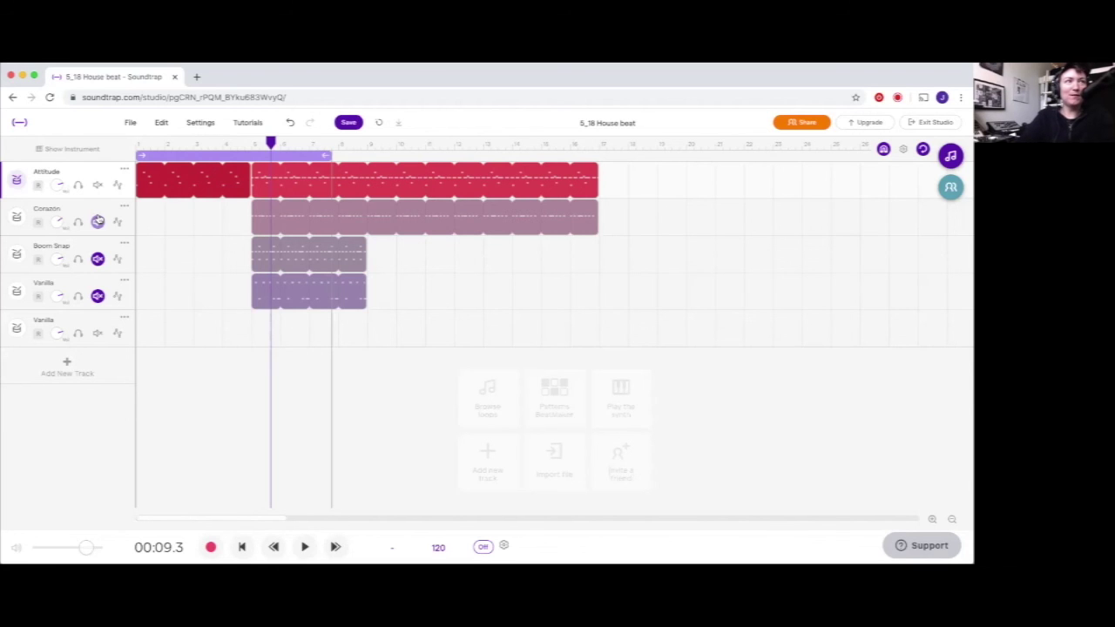
click(101, 242)
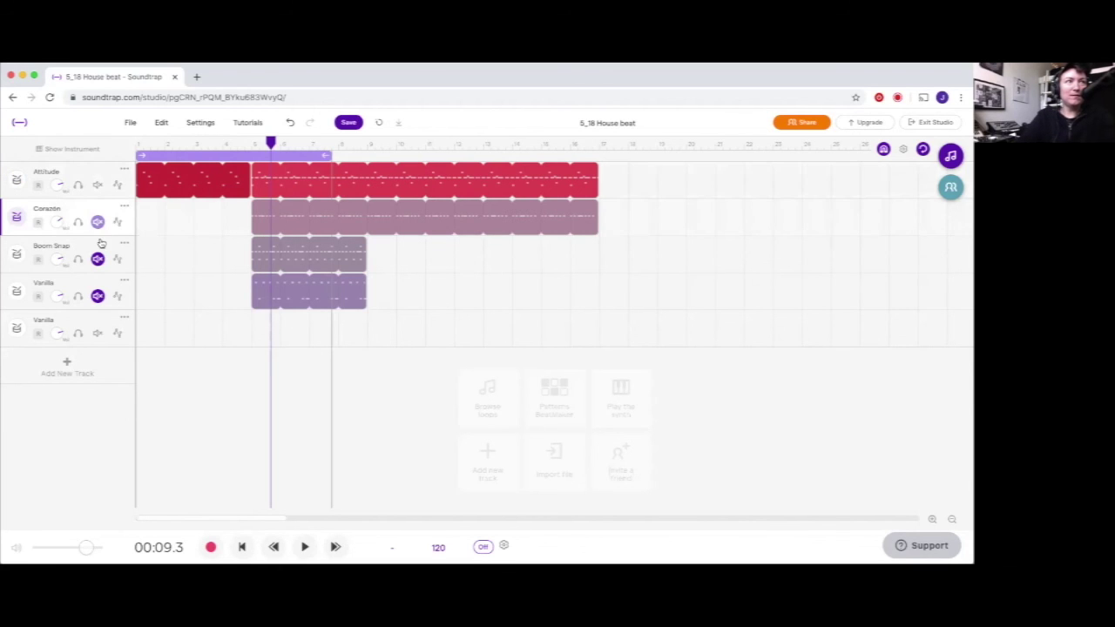
click(17, 218)
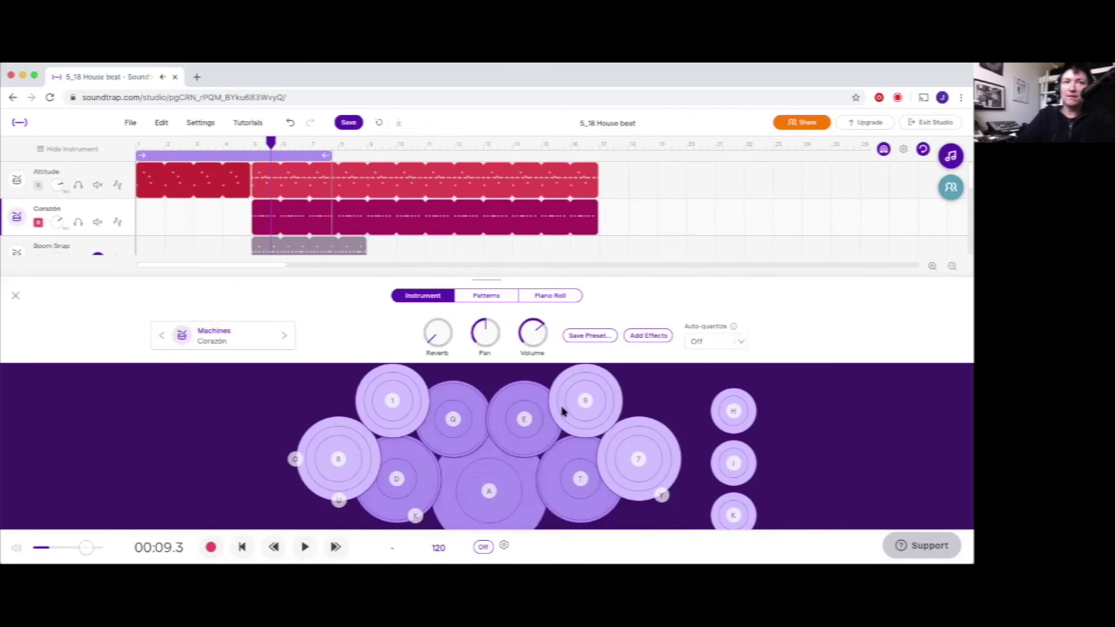
Audition Corazón drum pad A twice, then show the Corazón step-sequencer pattern
click(404, 298)
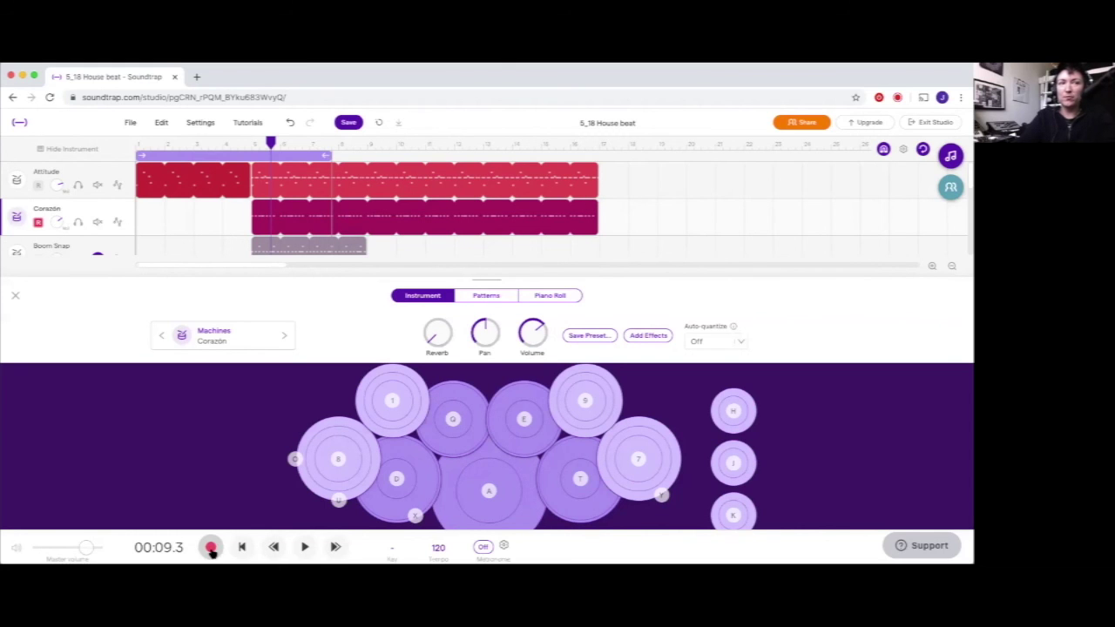
click(486, 547)
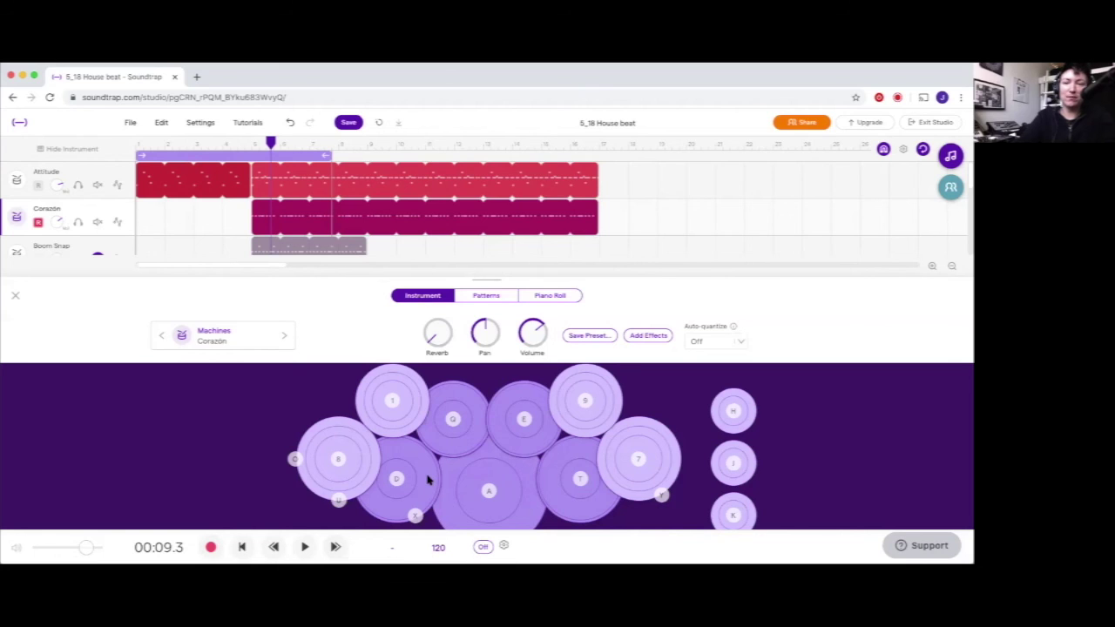
click(491, 494)
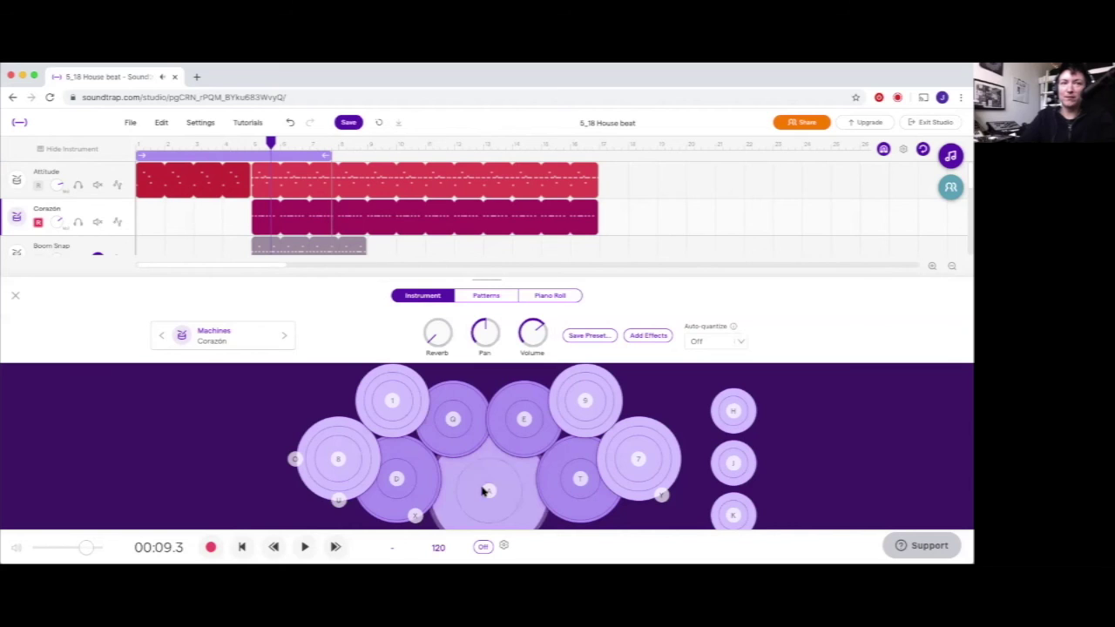
click(503, 493)
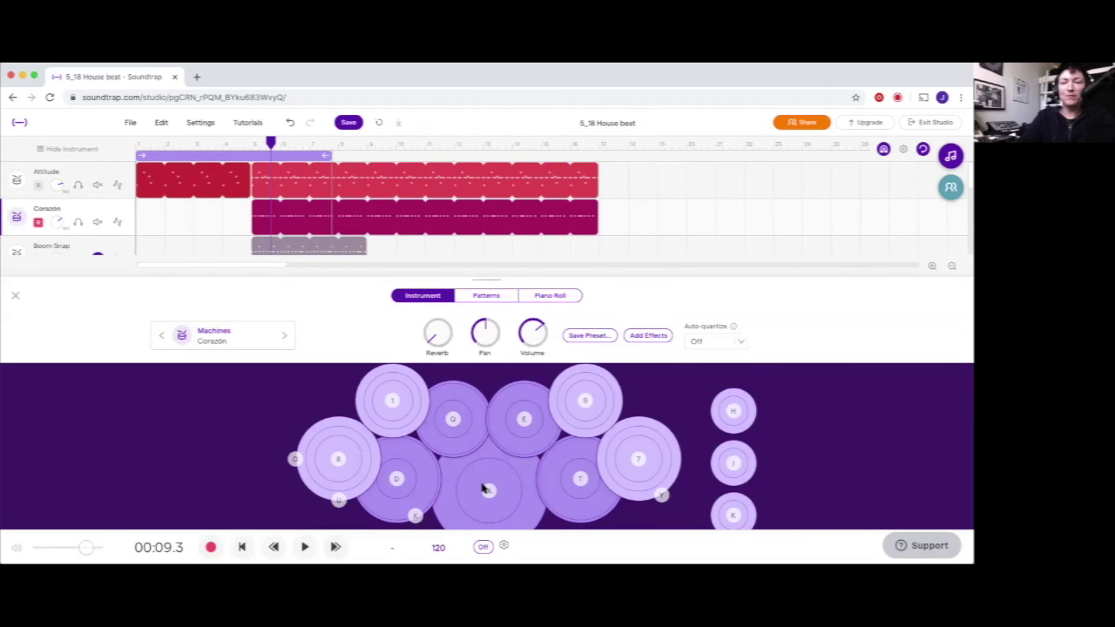
click(502, 297)
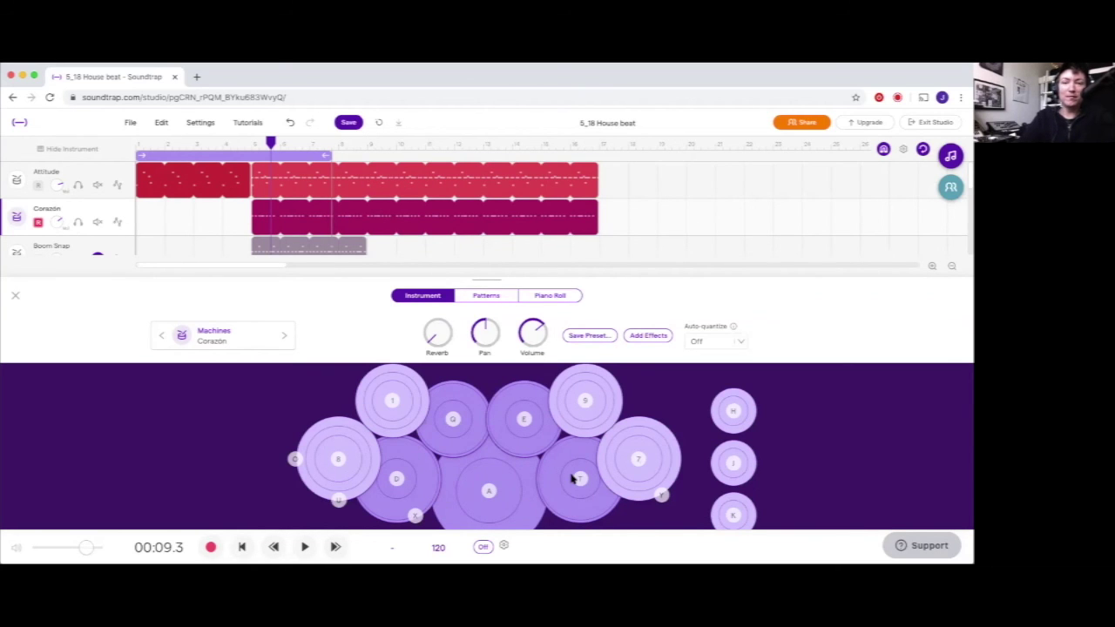
click(483, 297)
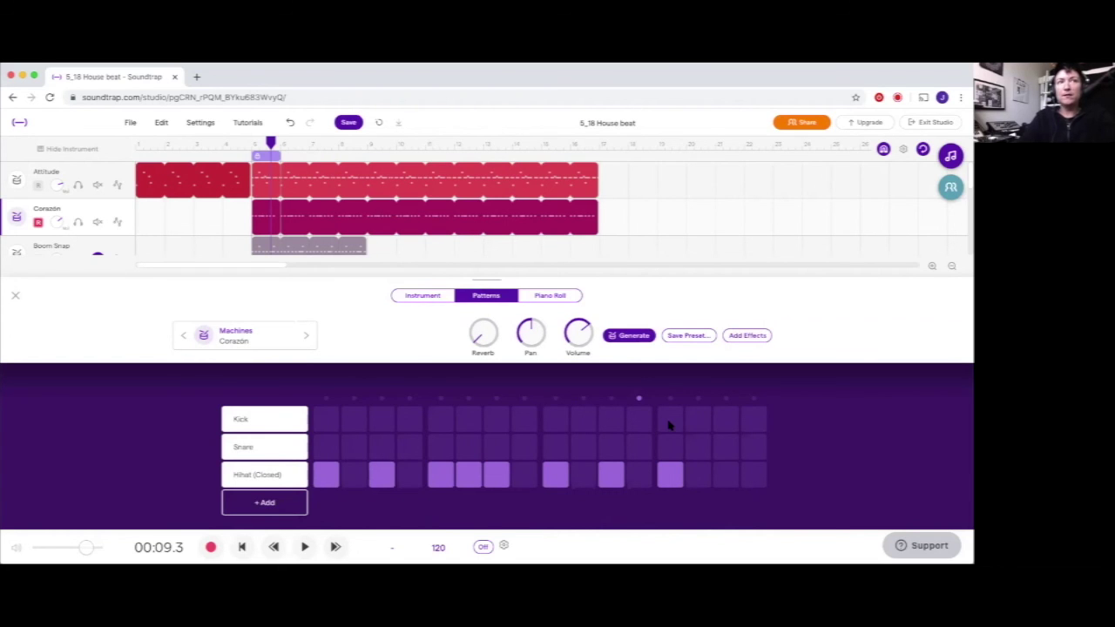
Close the Corazón pattern editor and play the five-track beat on loop
mouse_move(272, 183)
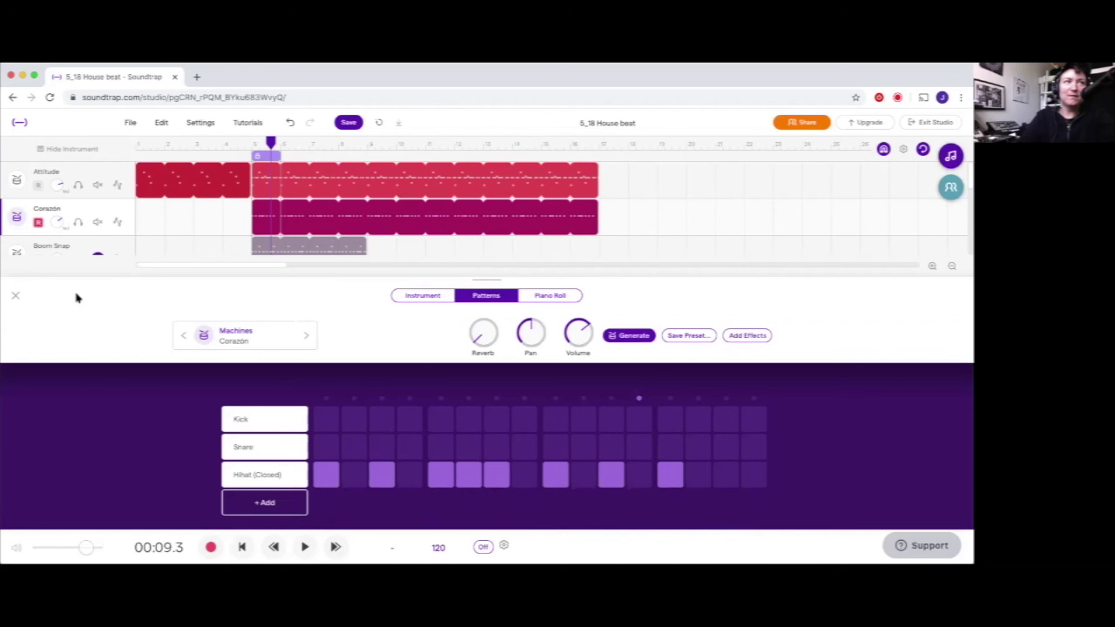
click(13, 296)
key(space)
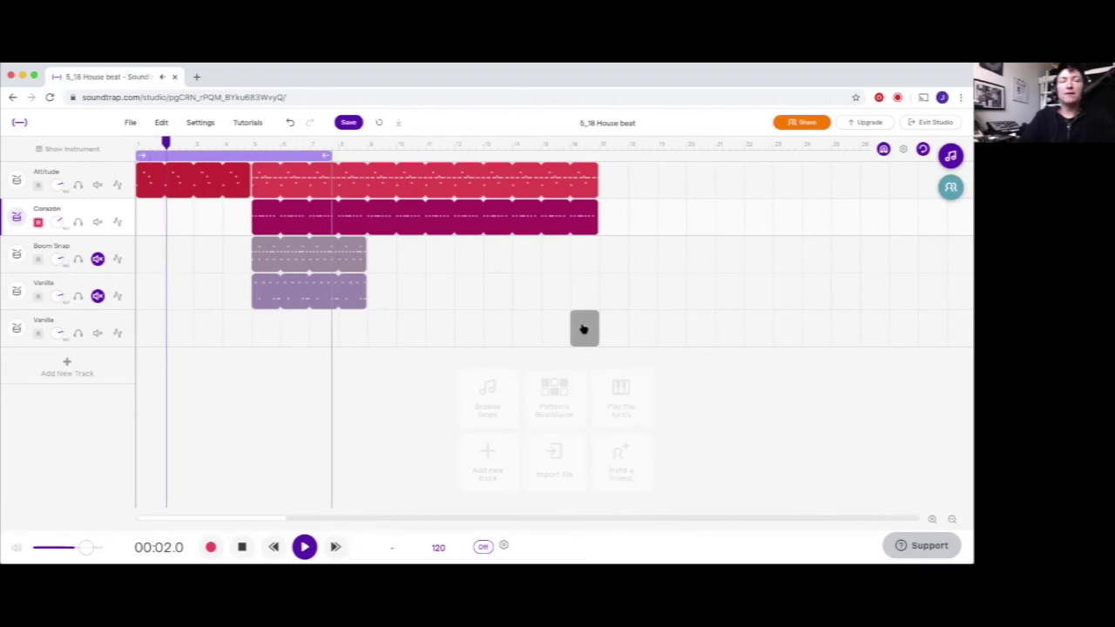
Move the Corazón clip to the song start, play it back, and extend the loop rightward
drag(322, 211, 147, 221)
click(157, 143)
key(space)
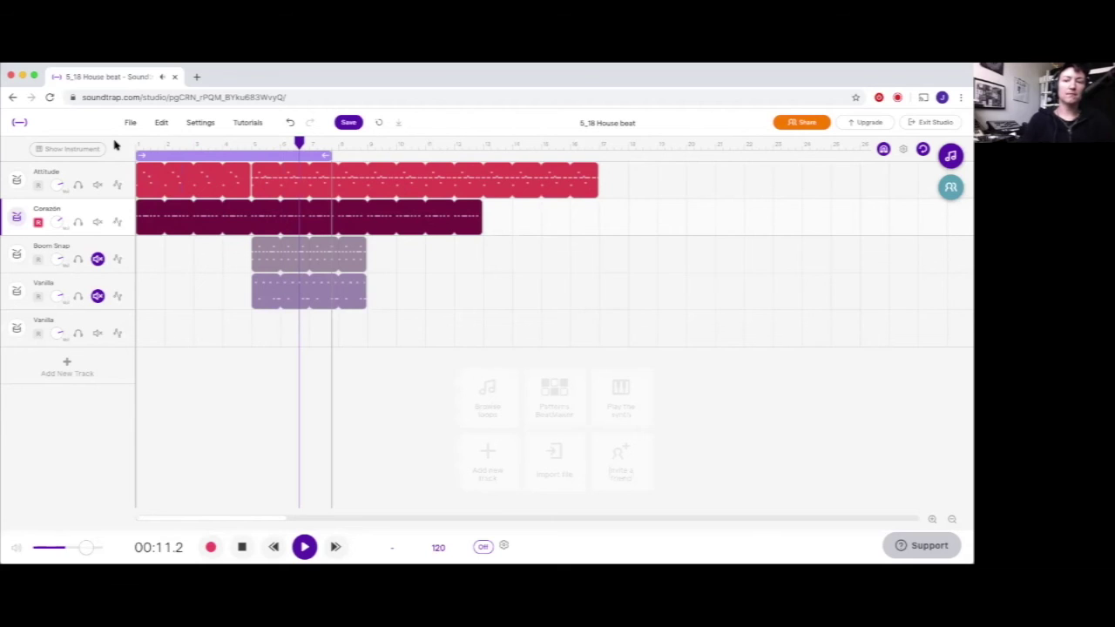
key(space)
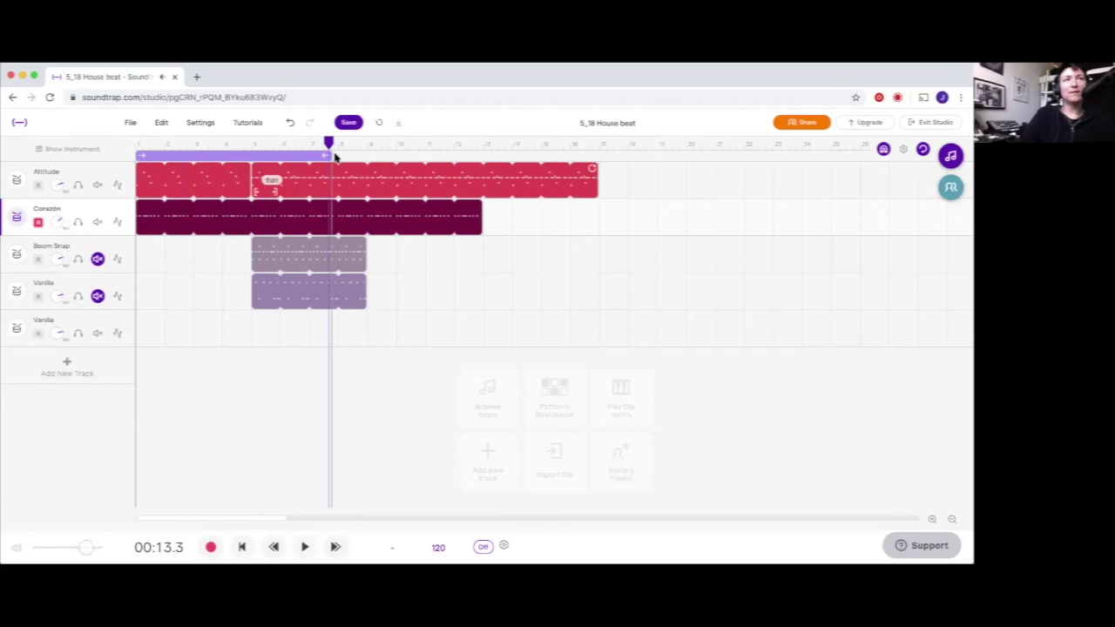
drag(331, 155, 373, 178)
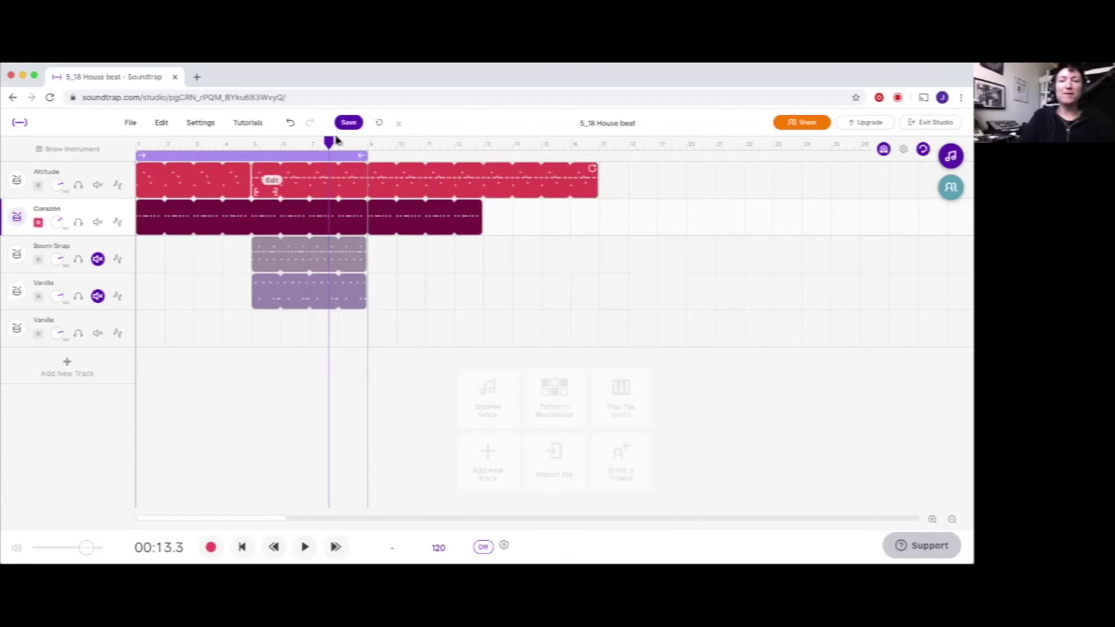
Mute Corazon and Attitude, and start the loop where the Boom Snap clip begins
click(98, 221)
click(97, 185)
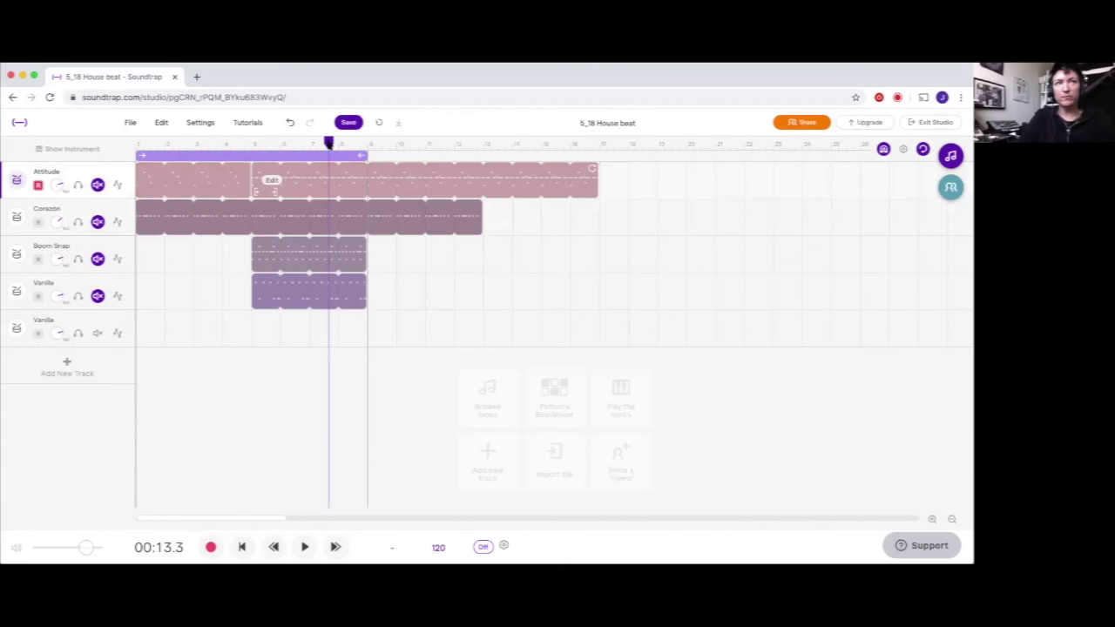
click(279, 157)
drag(137, 154, 253, 159)
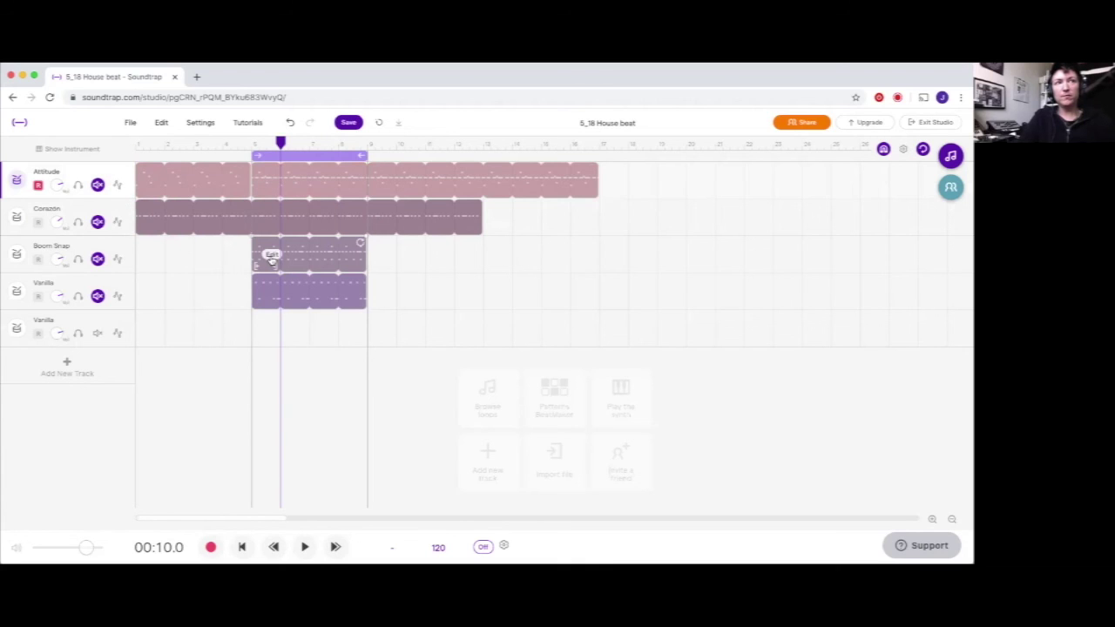
Open the Boom Snap drum pattern, solo its track, and play the loop
click(322, 250)
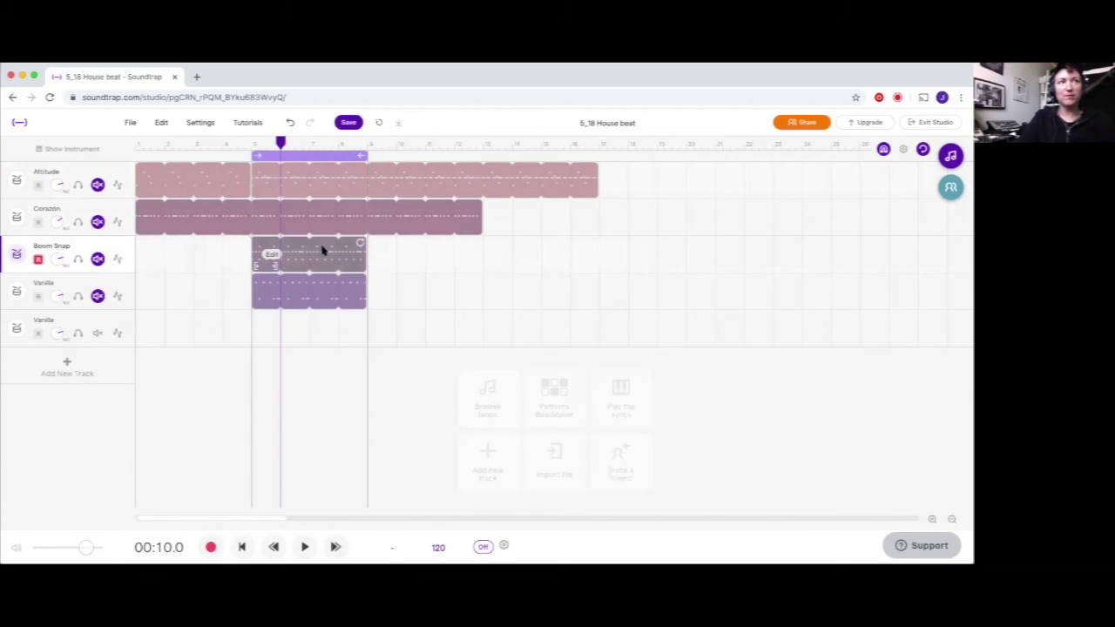
double_click(318, 264)
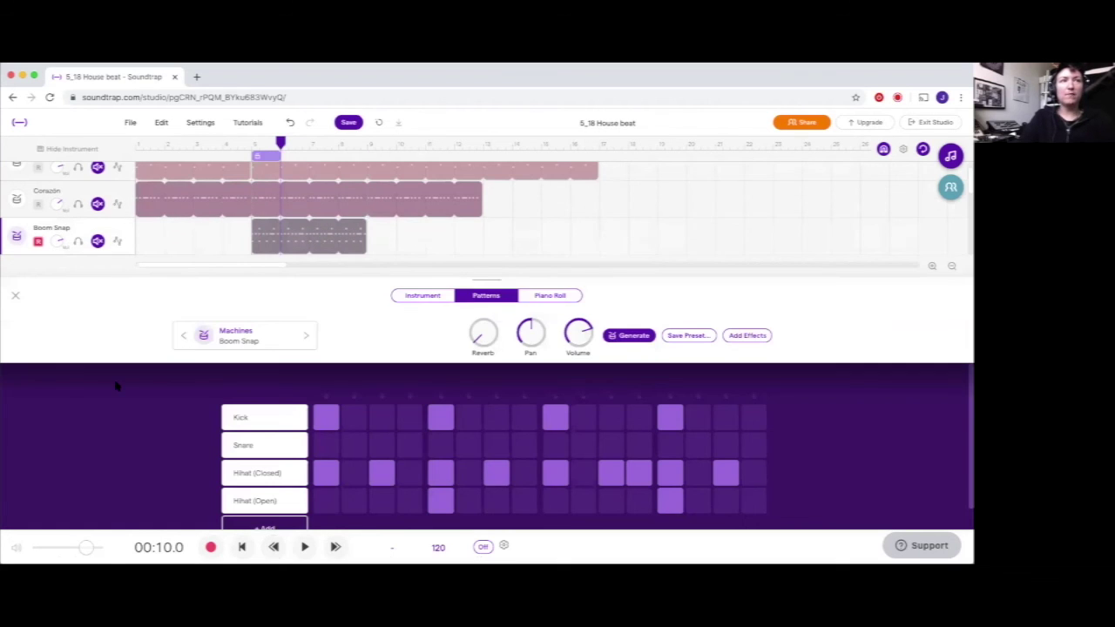
scroll(131, 384, down, 1)
click(78, 242)
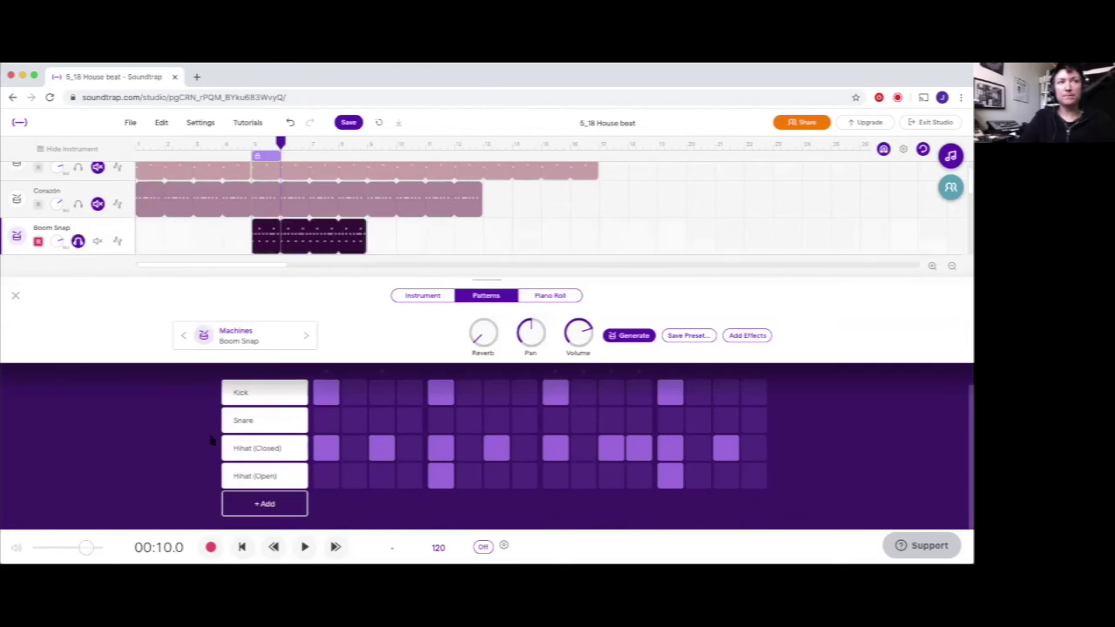
click(305, 547)
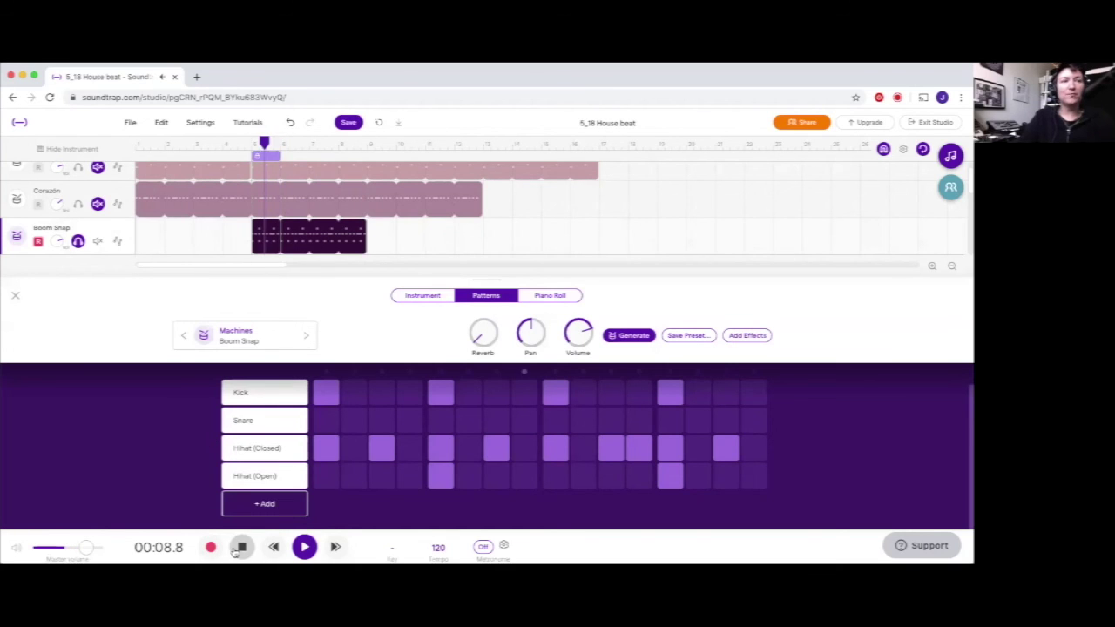
Stop playback and change the song tempo from 120 to 130 BPM
click(242, 547)
click(436, 550)
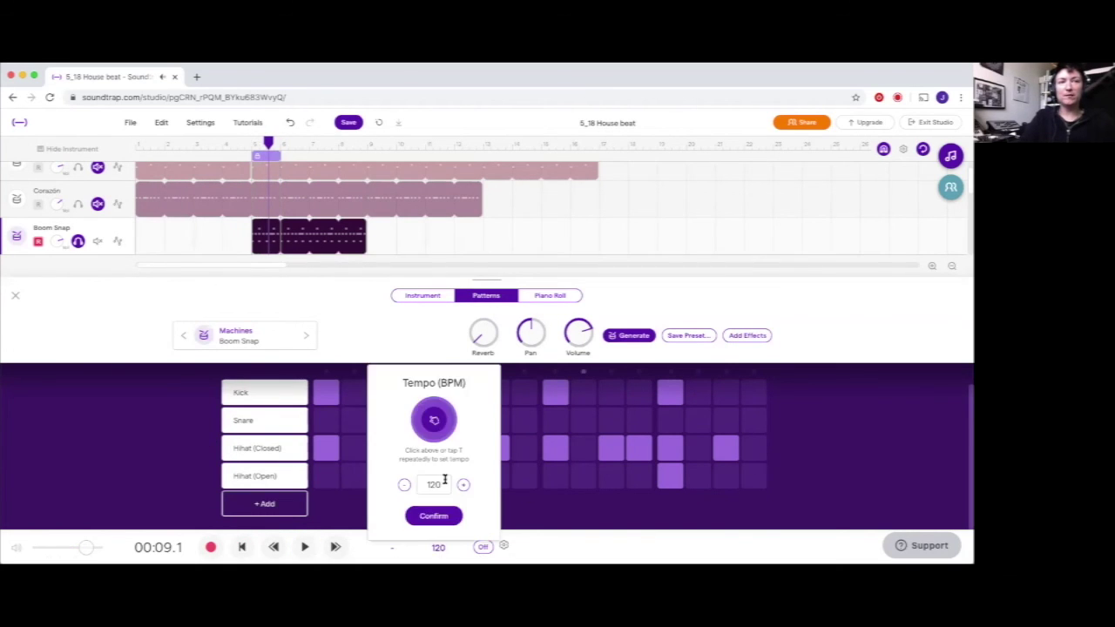
click(420, 485)
text(130)
key(Return)
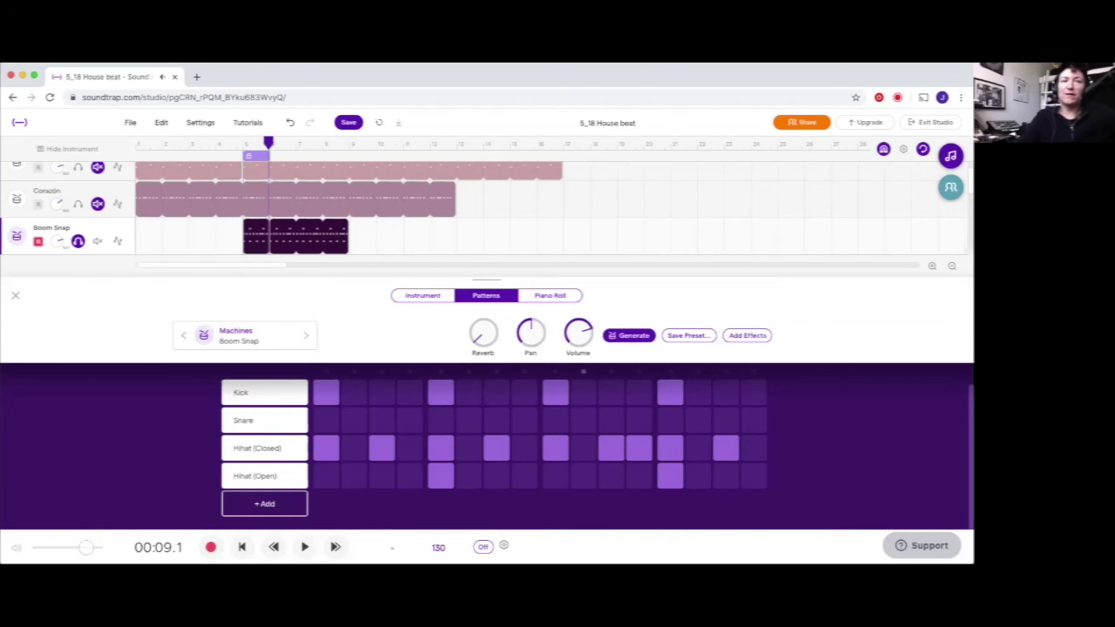
Play at 130 BPM, toggle a Boom Snap closed hi-hat step off and on, and close the editor
click(303, 548)
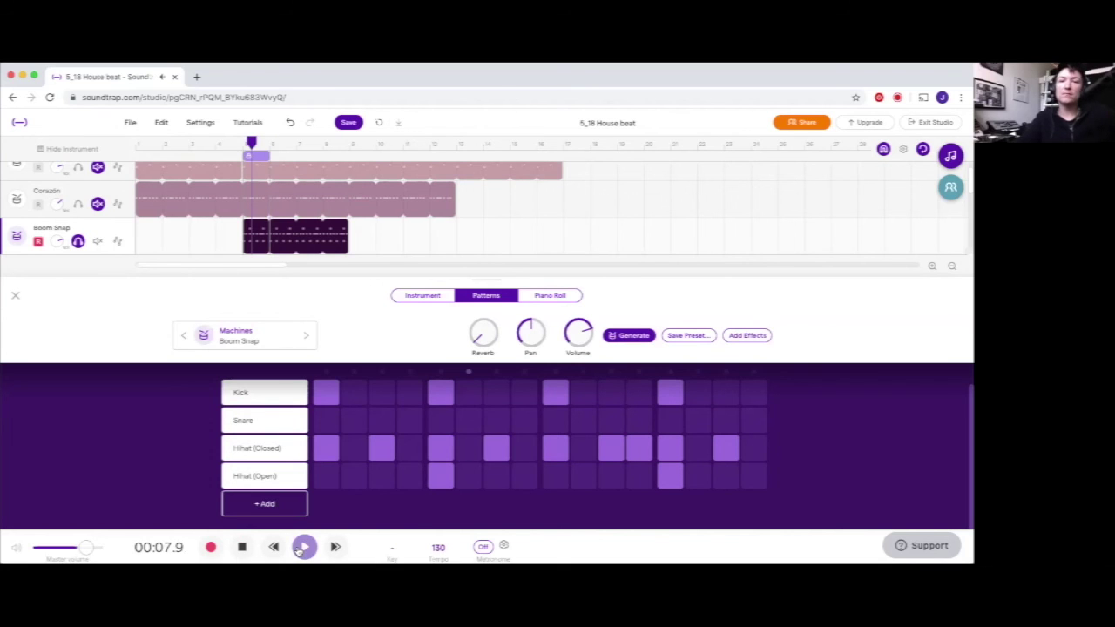
click(640, 451)
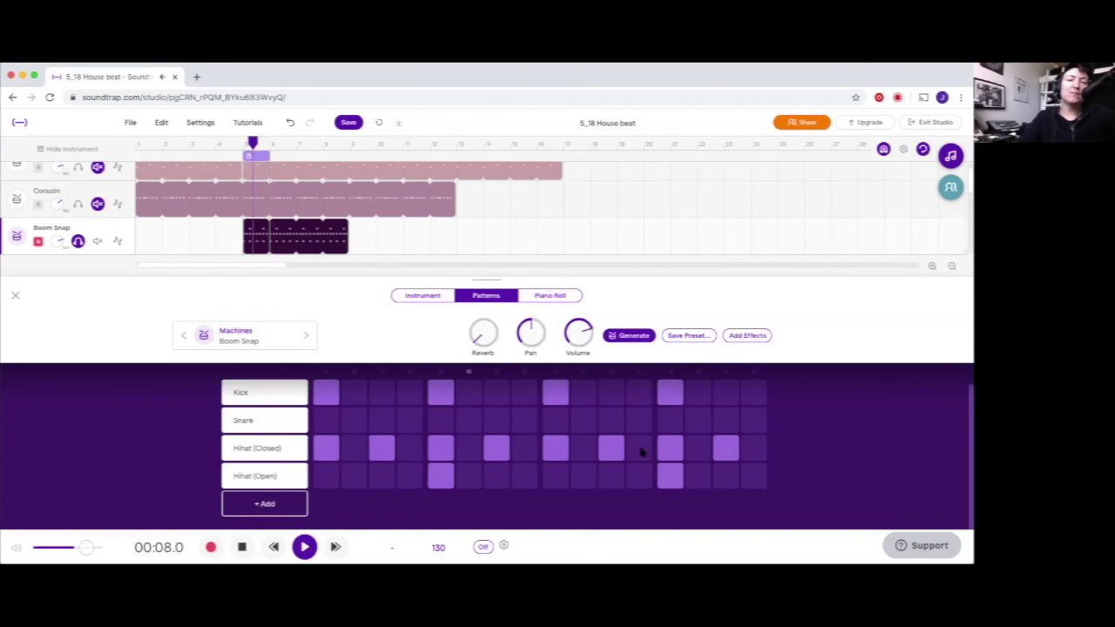
click(641, 452)
click(641, 451)
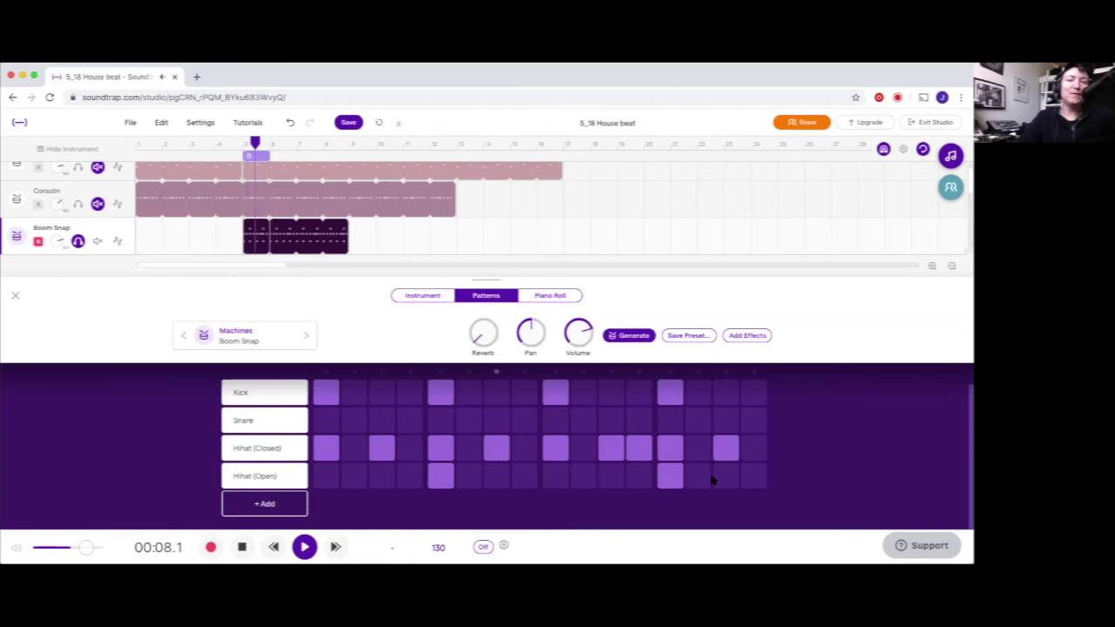
click(16, 297)
Solo only the first Vanilla track, zoom in on its clip, and play the loop
key(space)
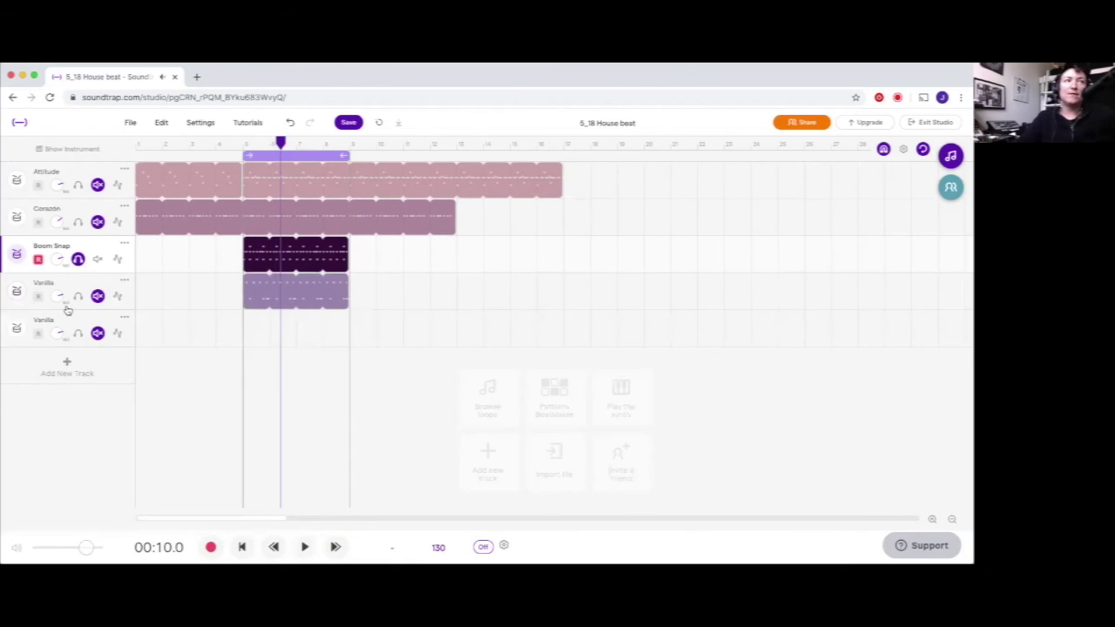
click(78, 297)
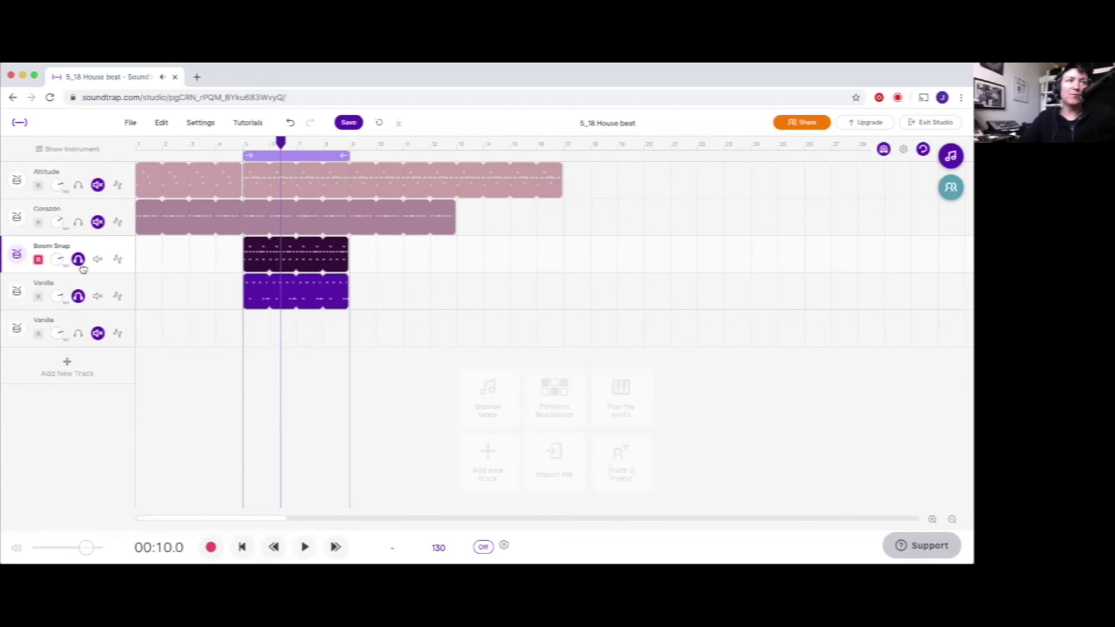
click(77, 295)
click(78, 259)
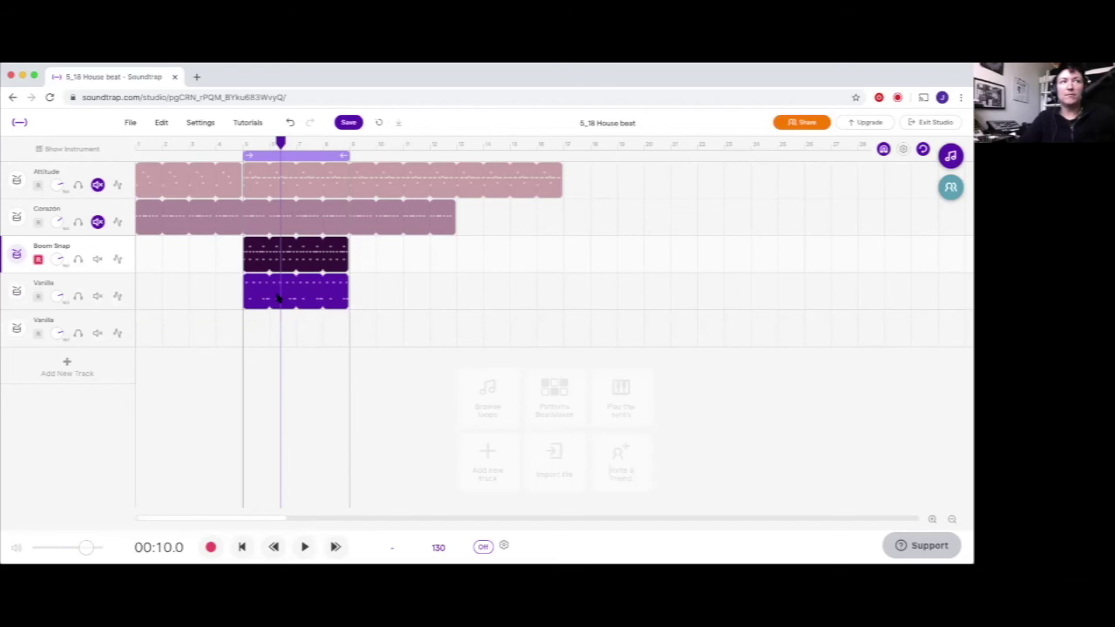
click(78, 295)
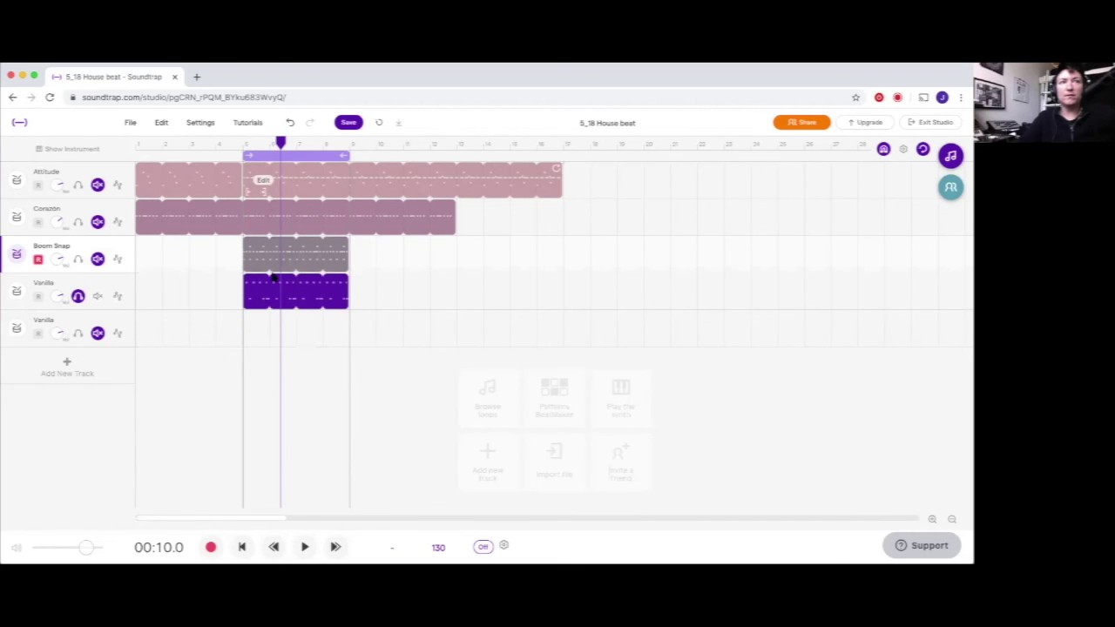
click(277, 281)
key(ctrl+plus)
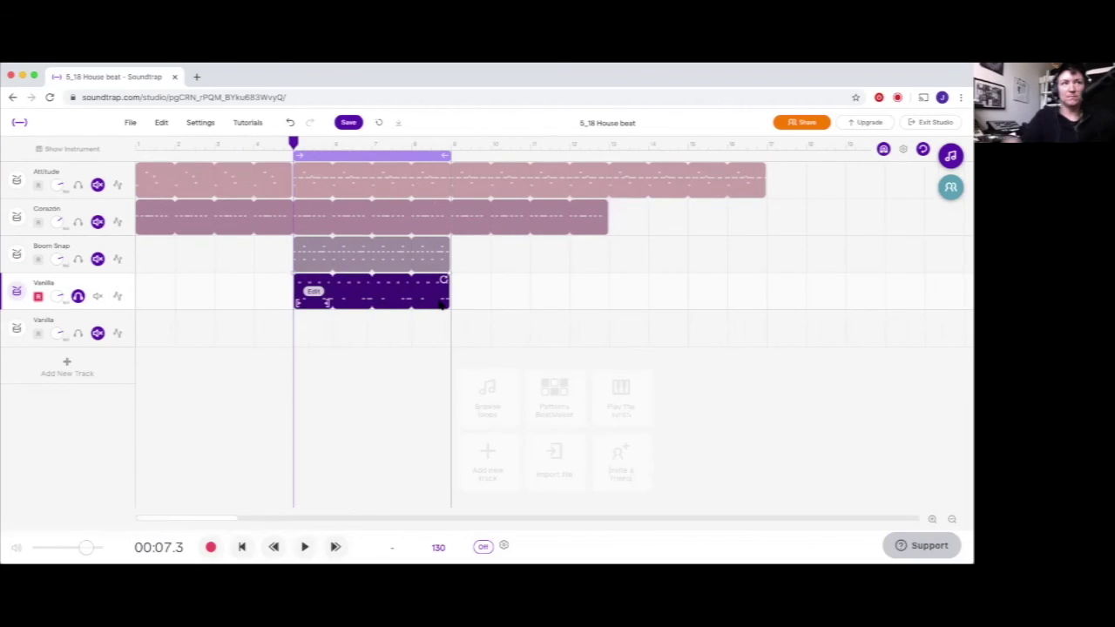
key(space)
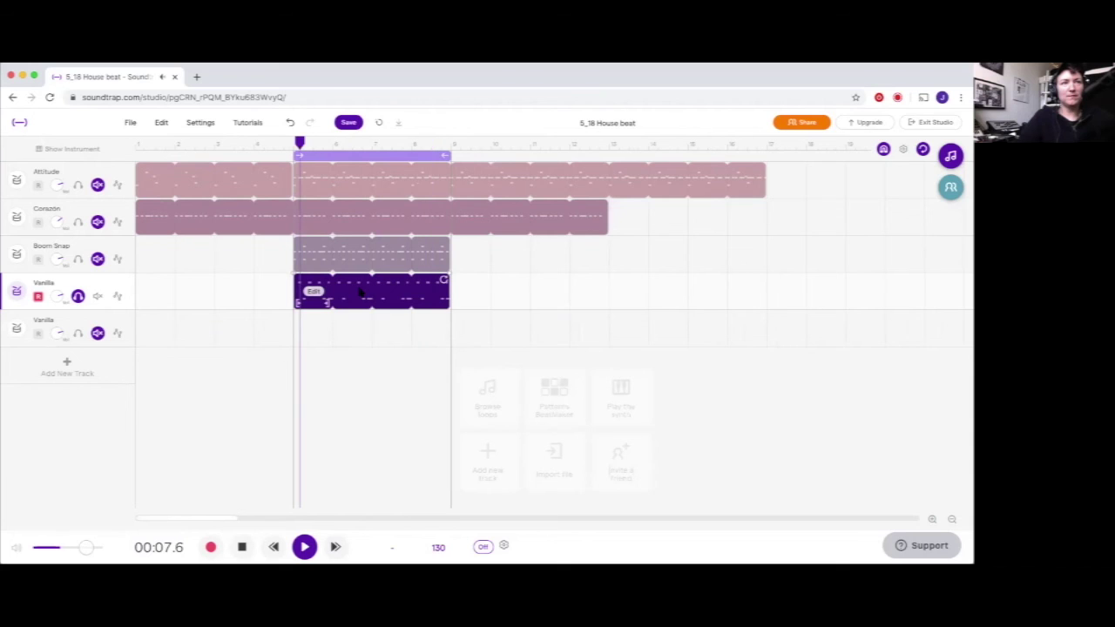
Quantize the Vanilla drum pattern to the grid, stop playback, and close the editor
double_click(361, 293)
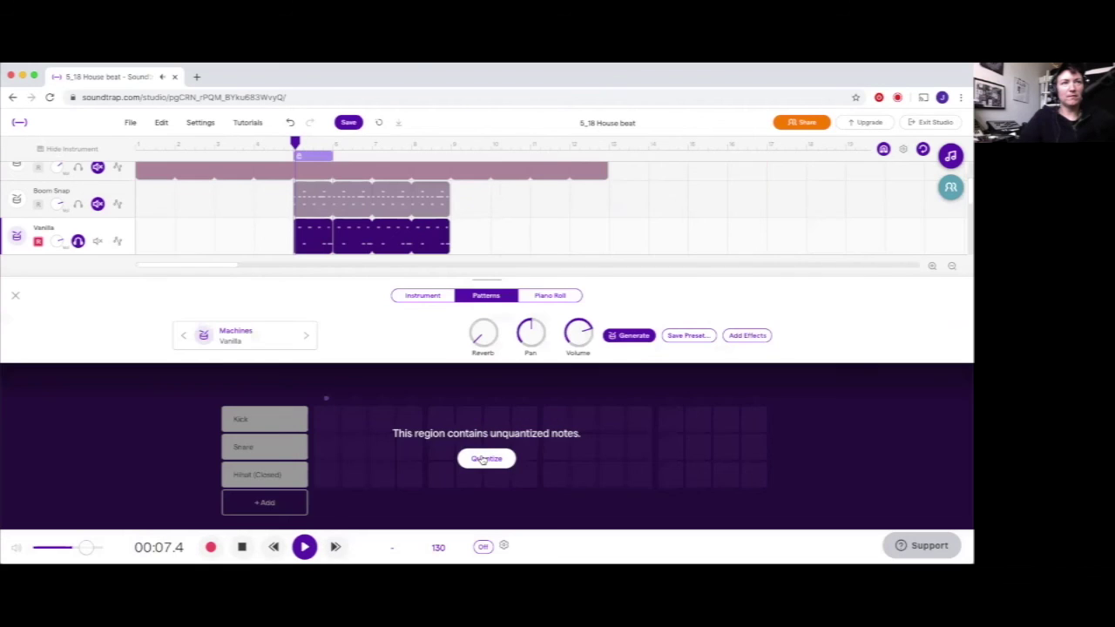
click(486, 458)
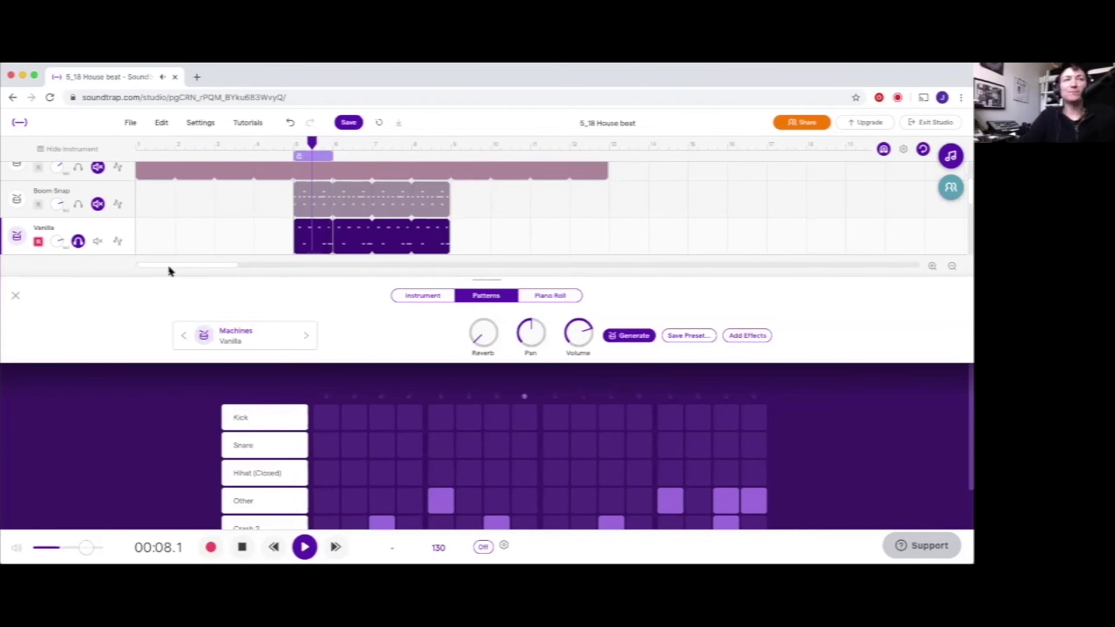
scroll(453, 444, down, 1)
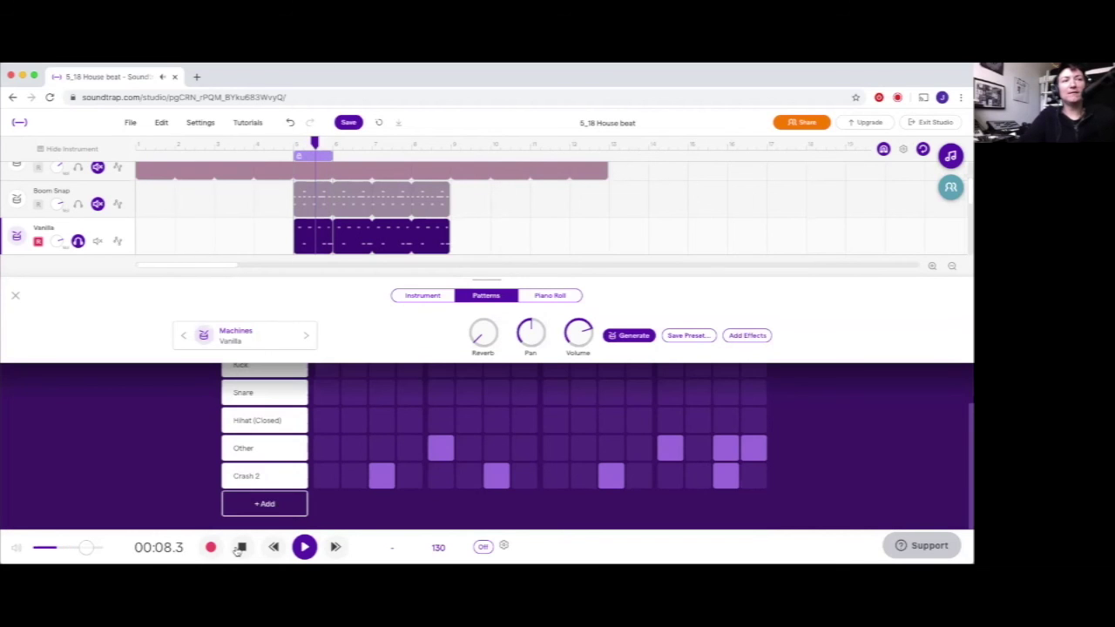
click(302, 549)
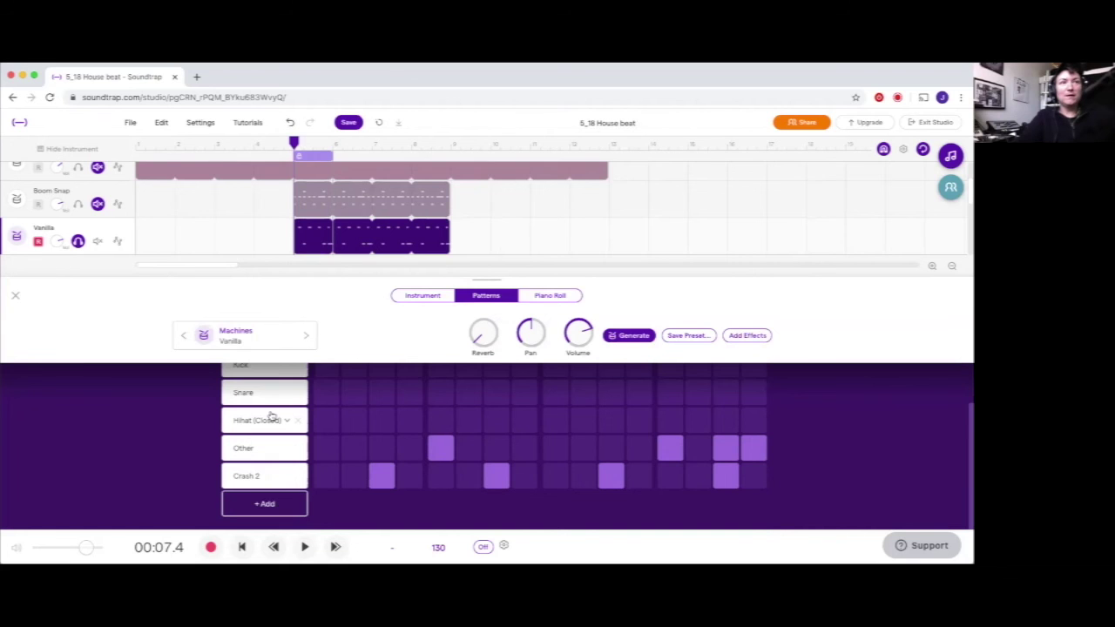
click(13, 296)
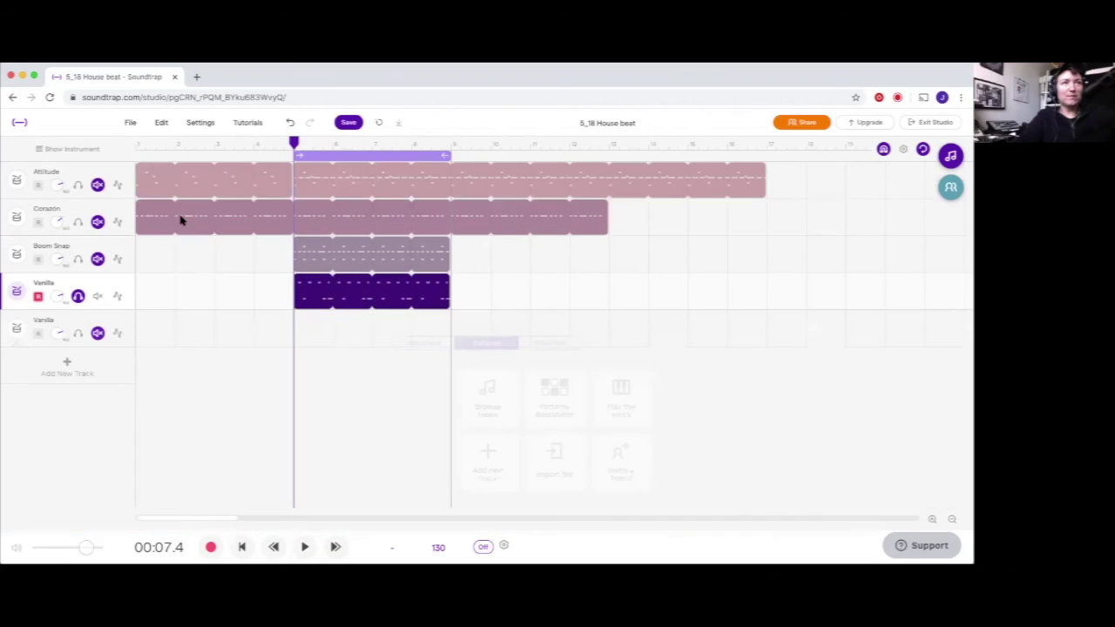
Solo the Attitude track instead of Vanilla and open its drum pattern
click(99, 186)
click(97, 296)
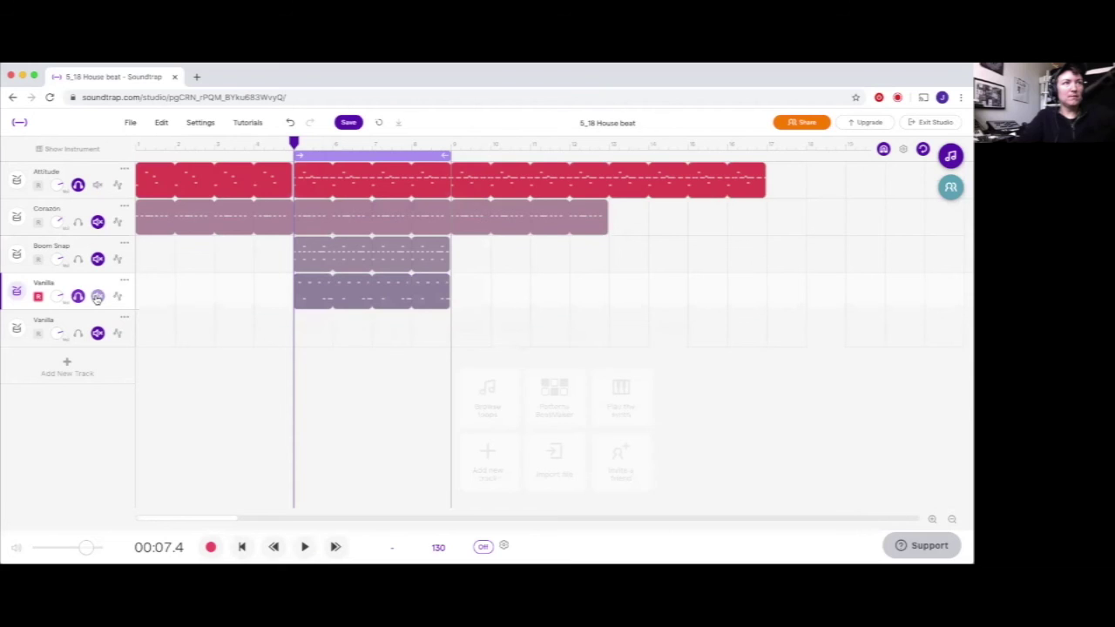
double_click(336, 182)
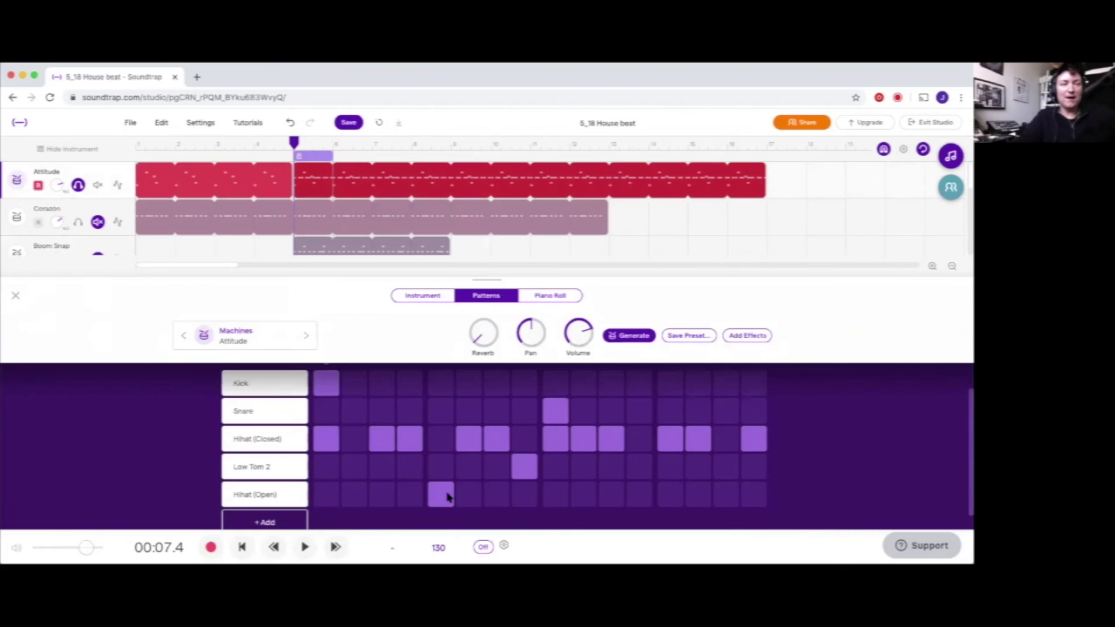
Check the Low Tom 2 row's instrument choices, keeping Low Tom 2
scroll(331, 487, down, 1)
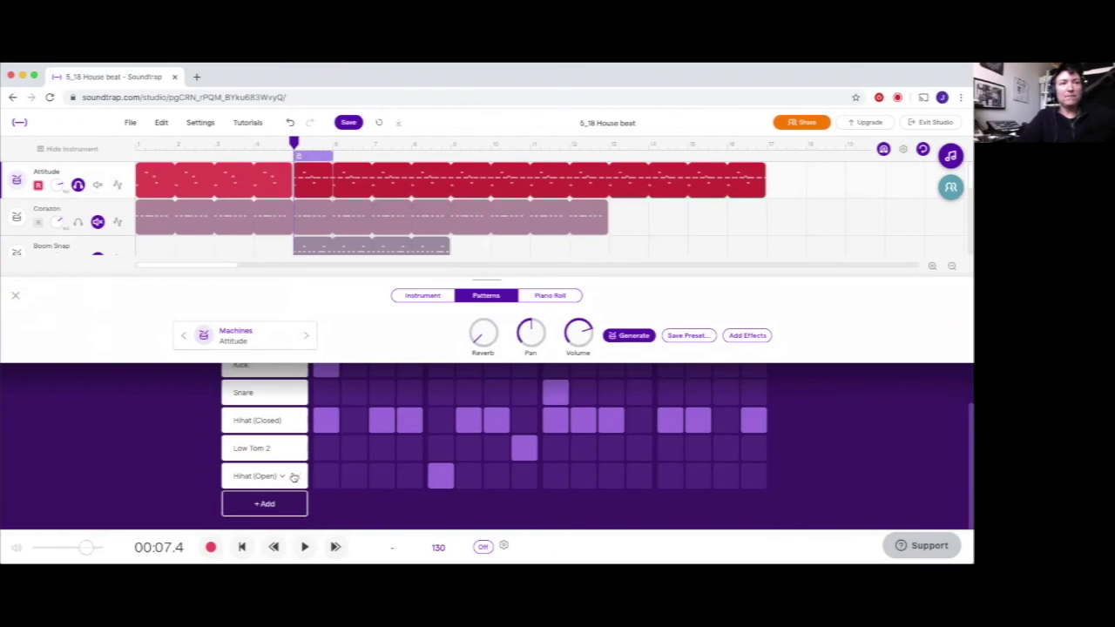
click(272, 451)
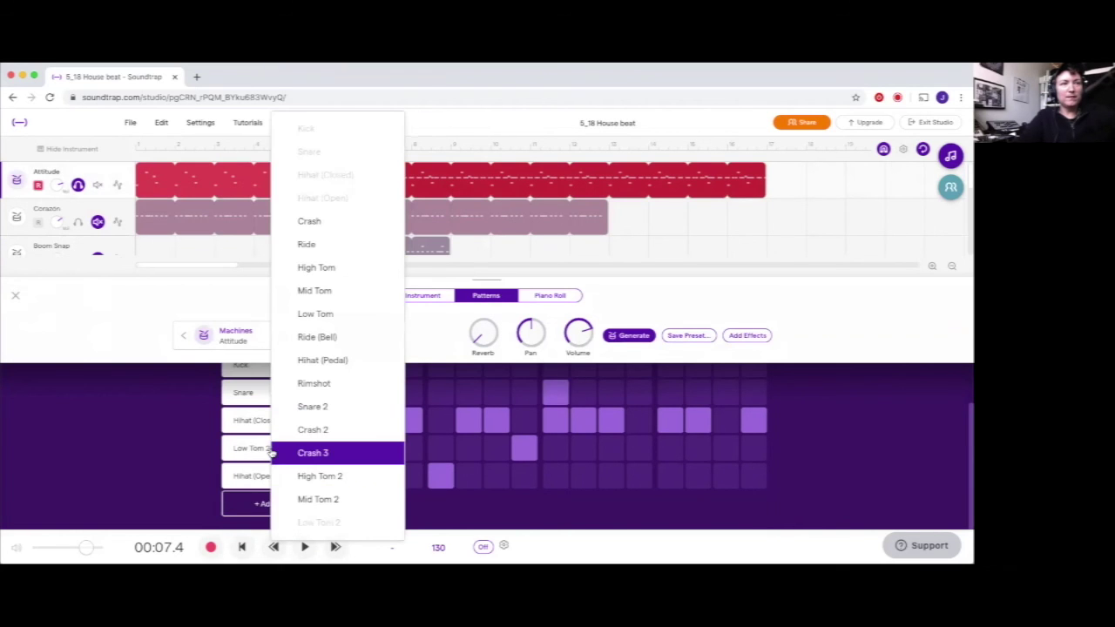
click(270, 451)
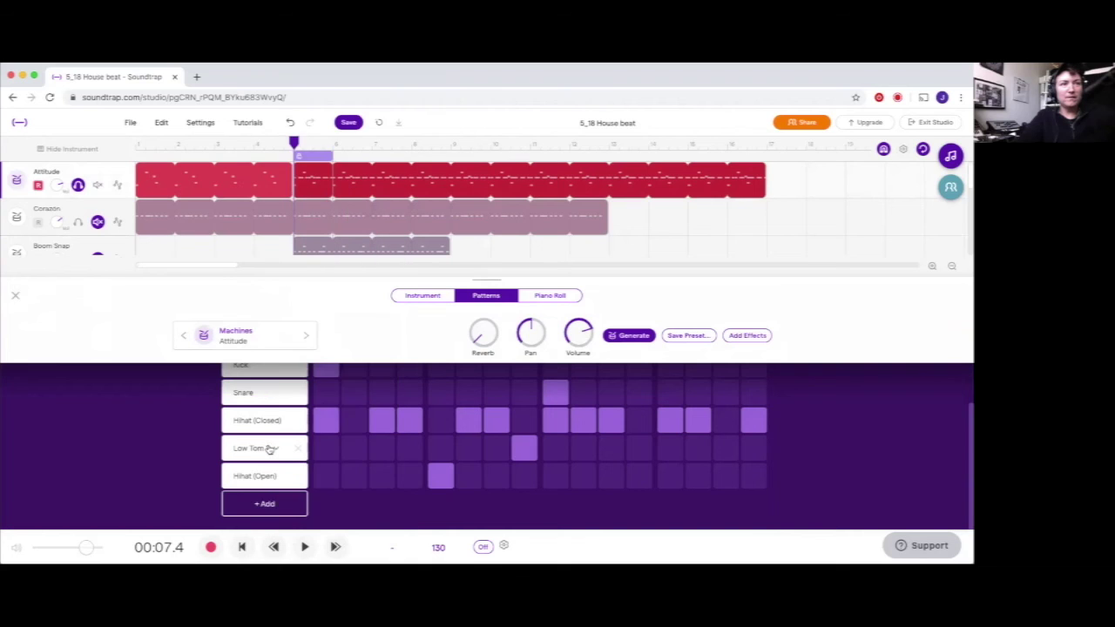
click(269, 449)
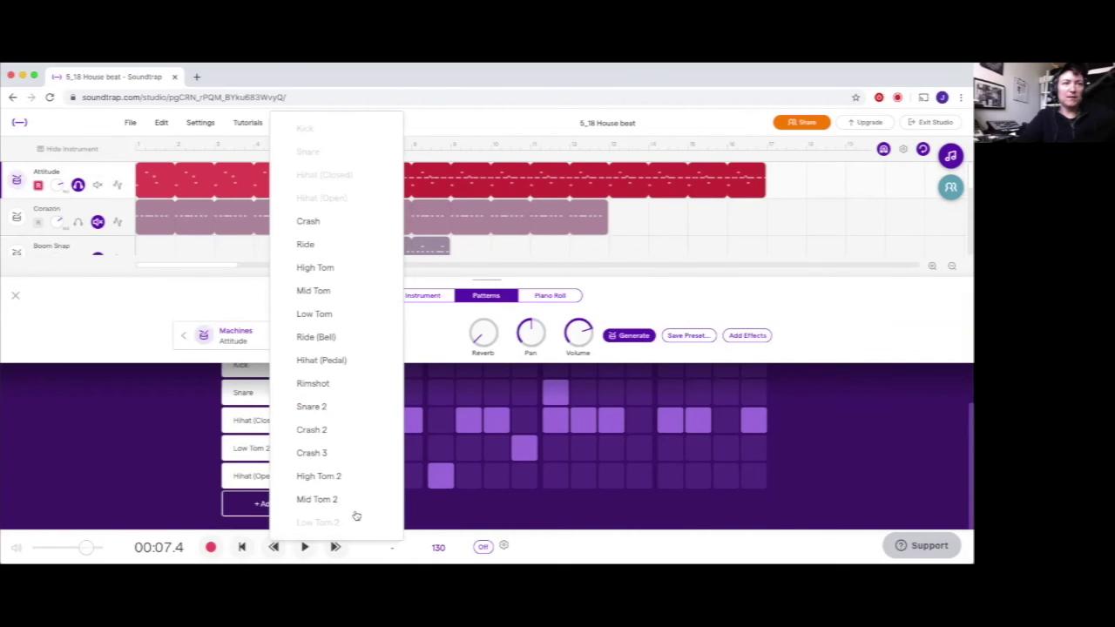
click(164, 406)
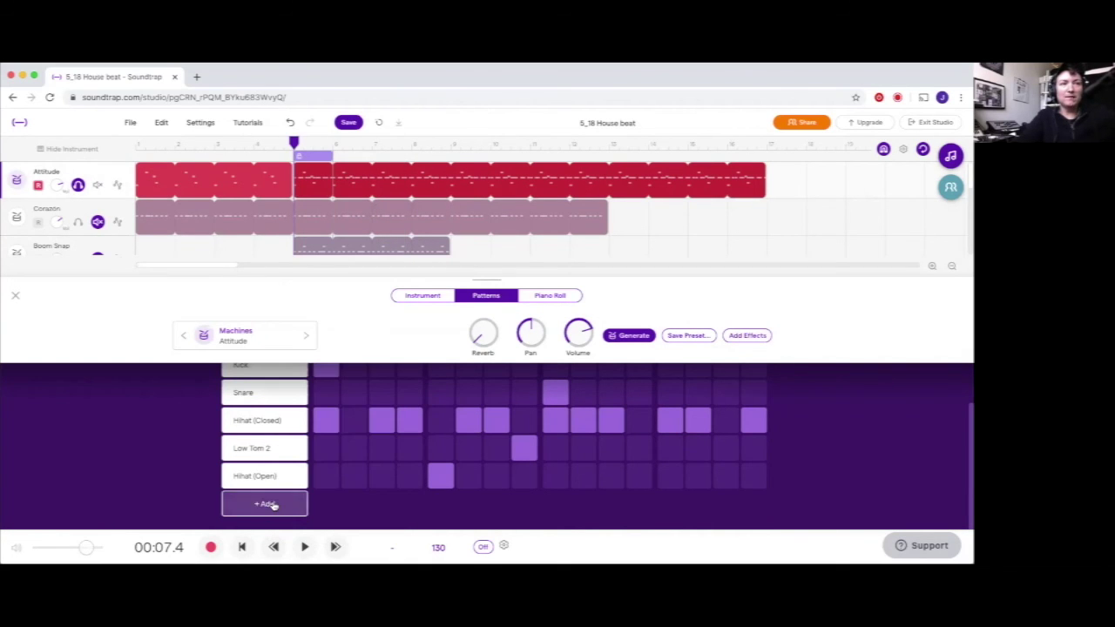
Add empty Crash and Ride rows beneath the open-hihat row in the Attitude pattern
click(273, 505)
scroll(265, 492, down, 1)
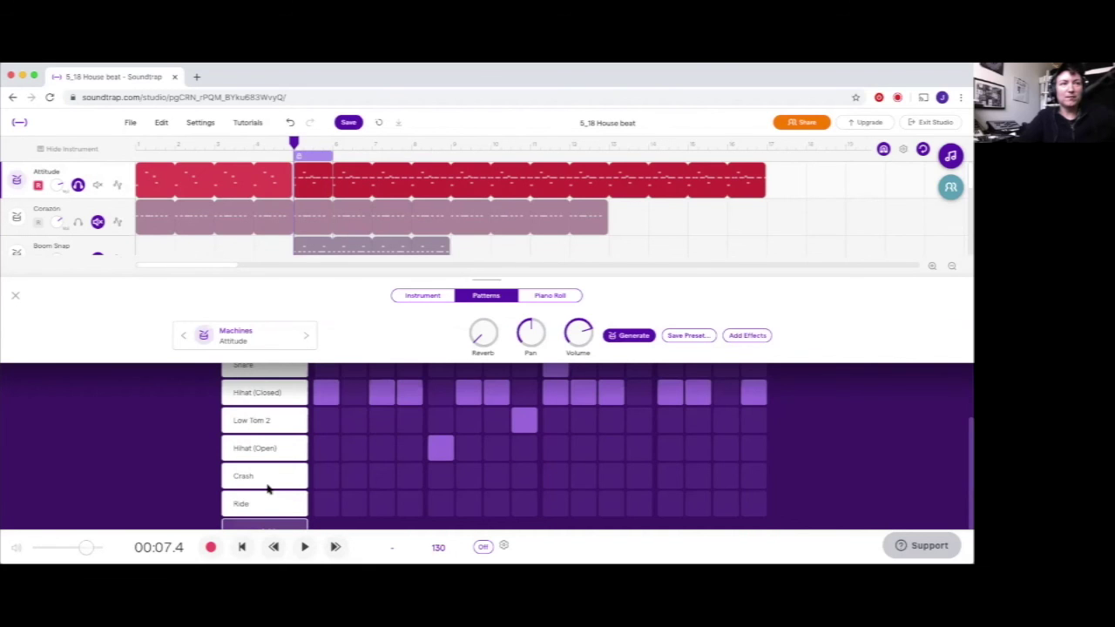
scroll(279, 450, down, 1)
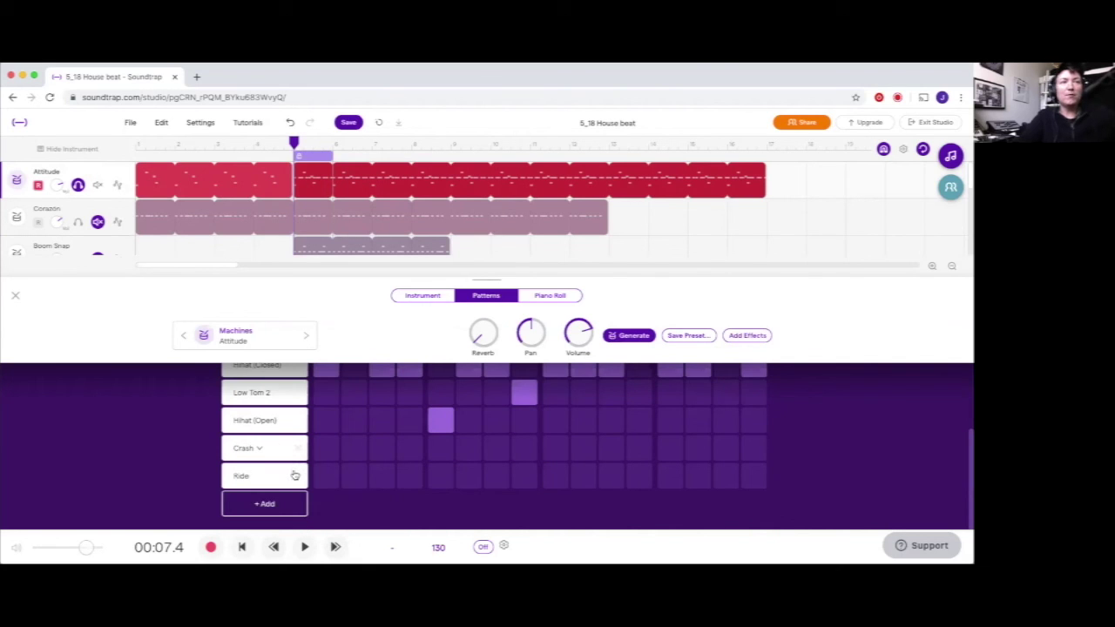
scroll(294, 473, up, 1)
scroll(238, 398, up, 1)
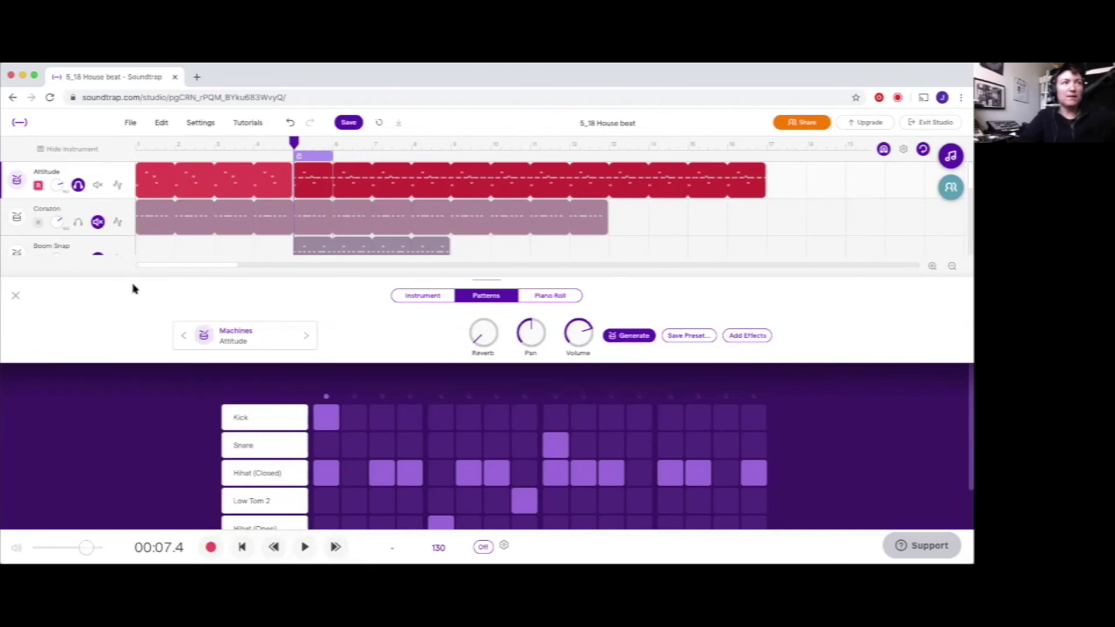
Solo the Vanilla track and open its clip's step pattern with Other and Crash 2 hits
click(17, 298)
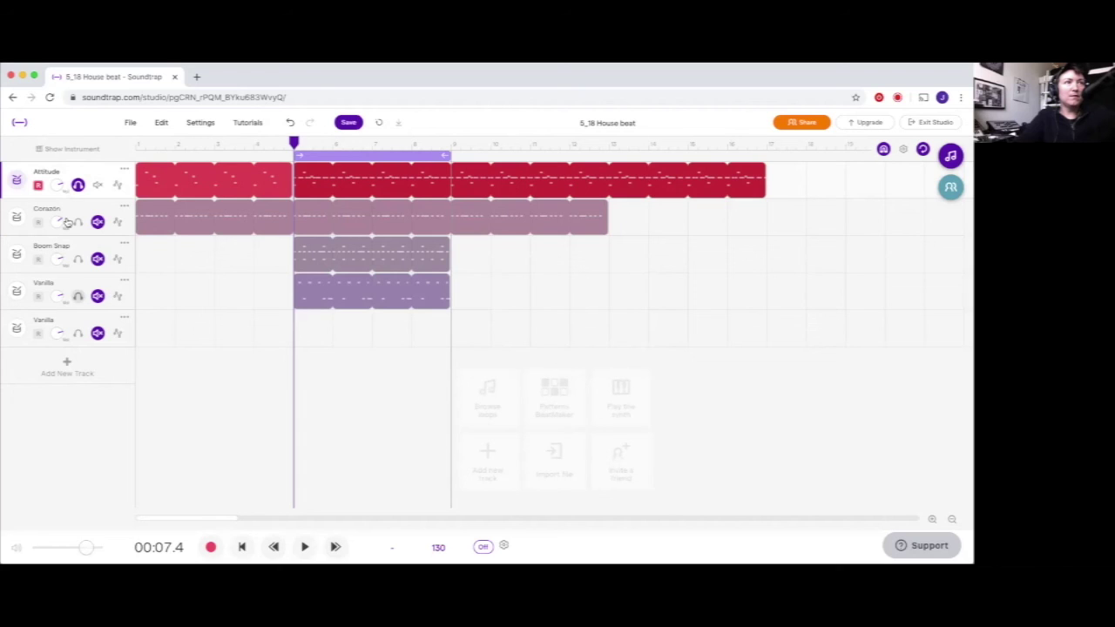
click(77, 297)
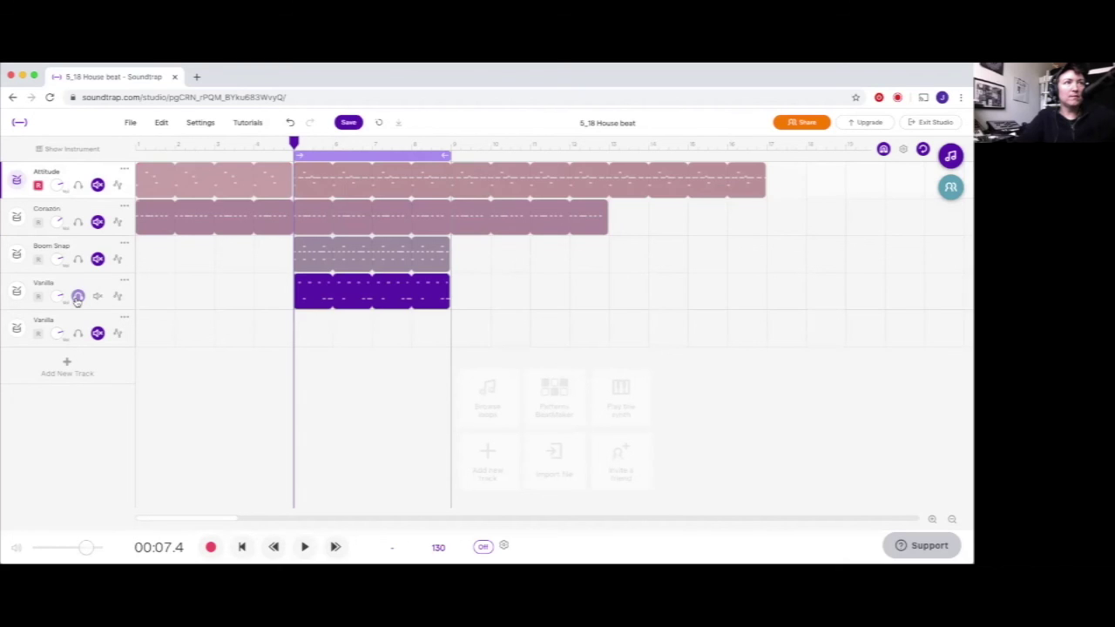
double_click(378, 289)
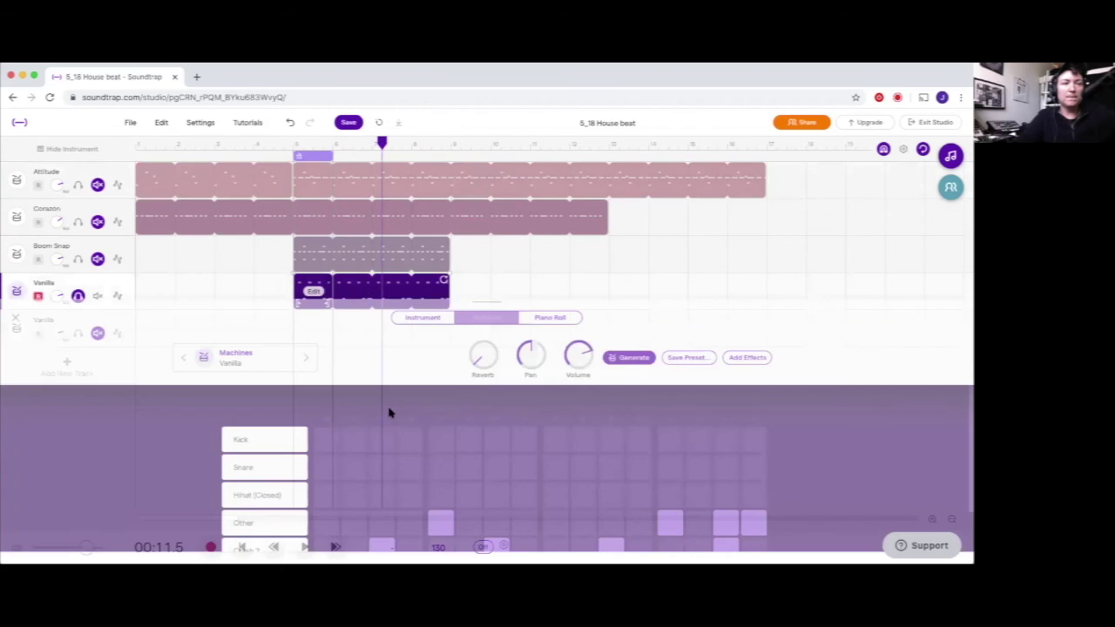
scroll(233, 418, up, 2)
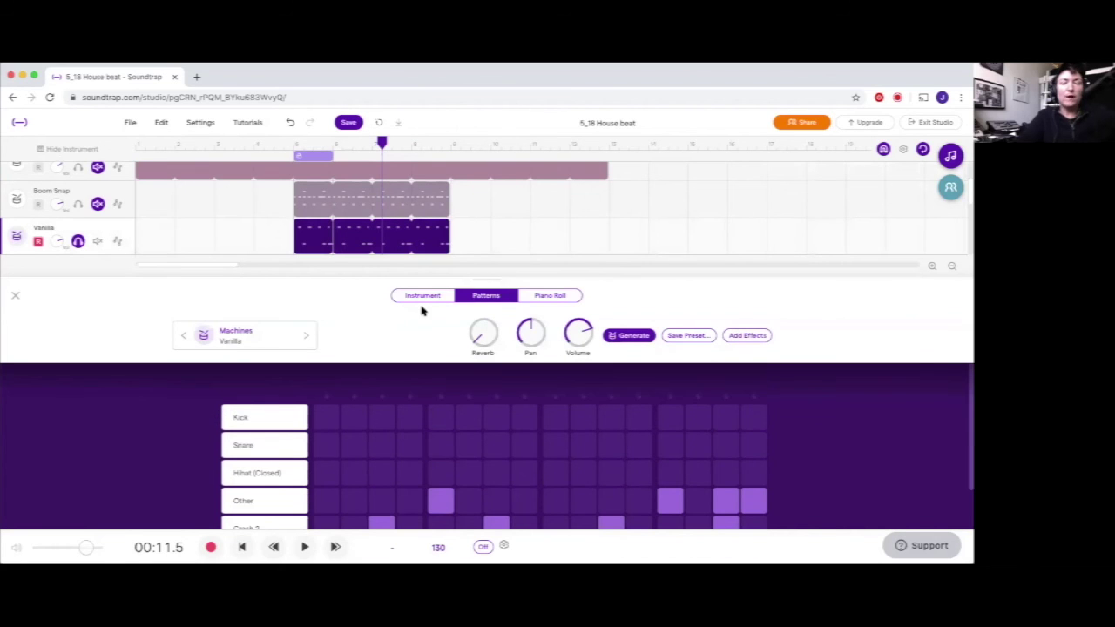
Show the Vanilla kit's drum pads and audition a few sounds, including the J pad
click(424, 297)
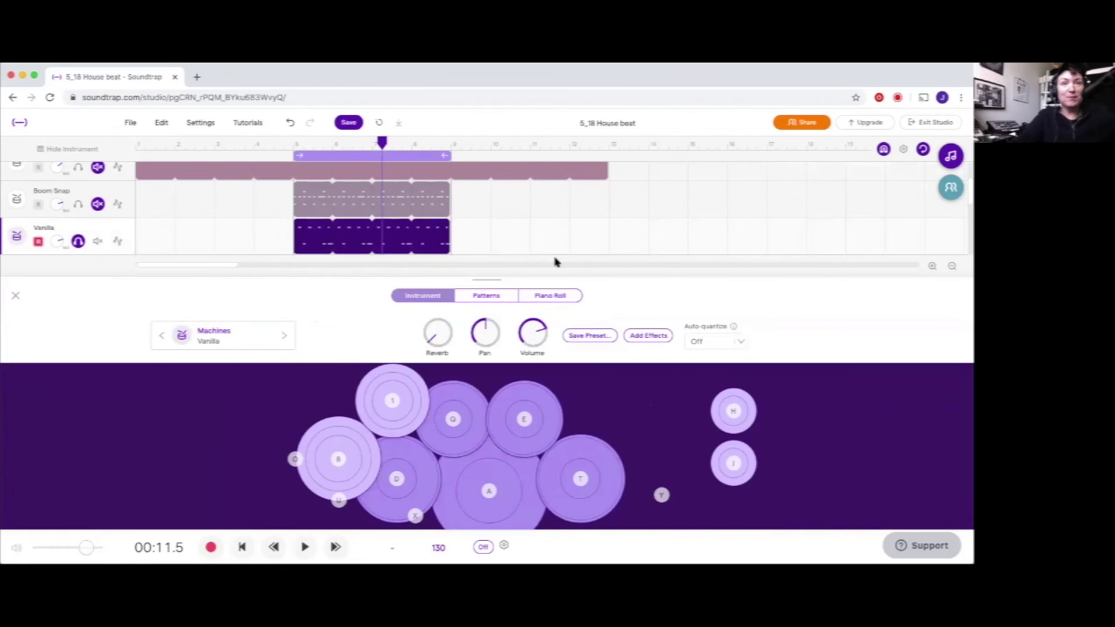
click(529, 471)
click(529, 471)
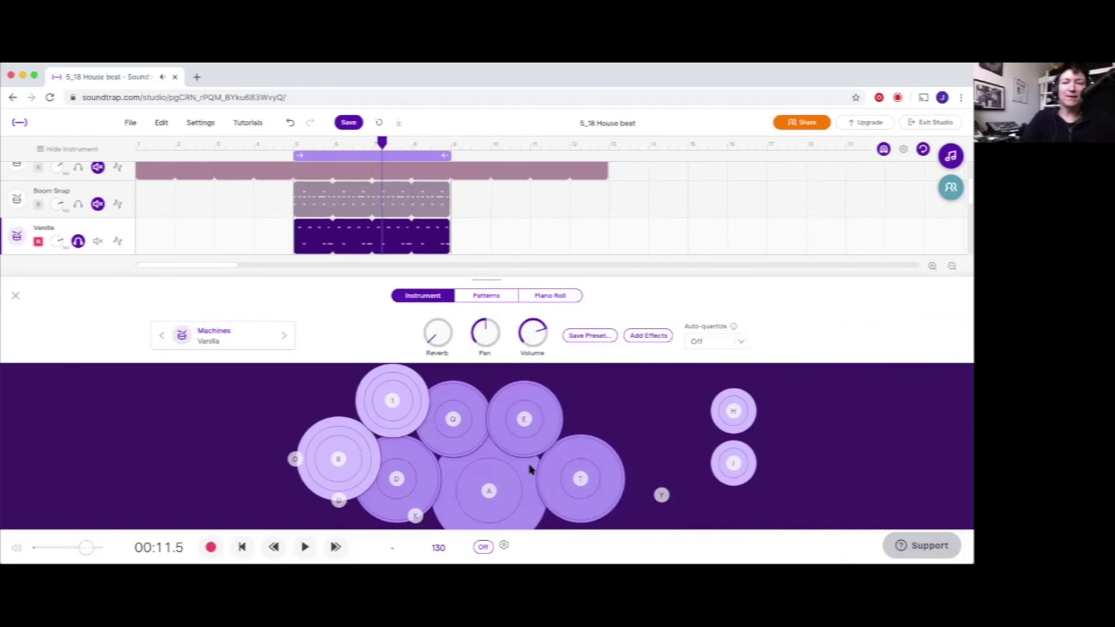
click(735, 466)
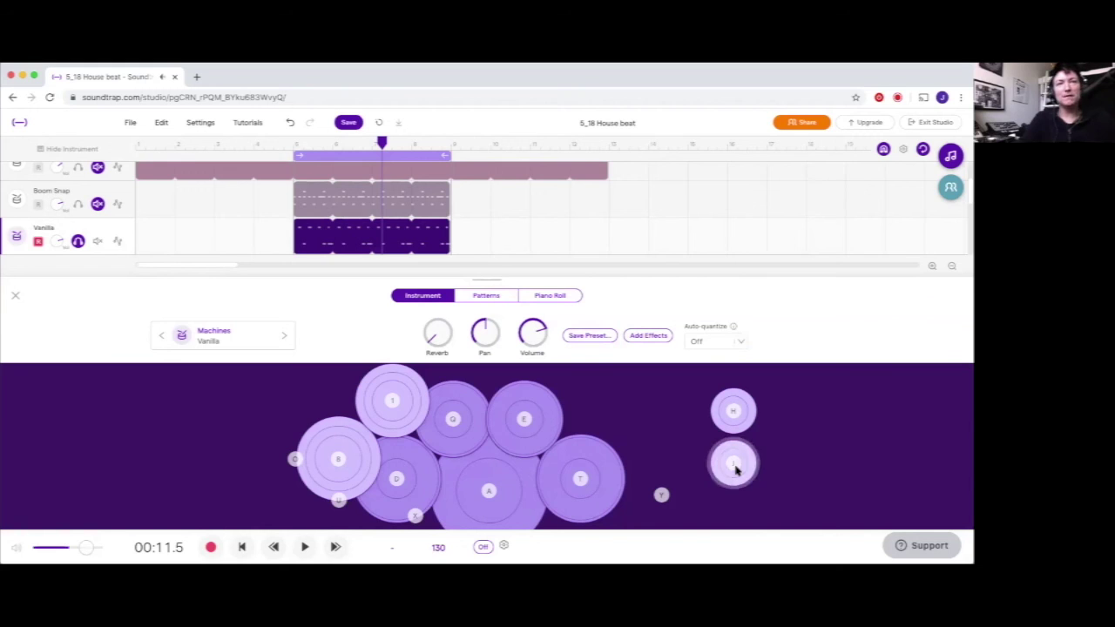
Turn the metronome on and record a Vanilla drum take
click(211, 547)
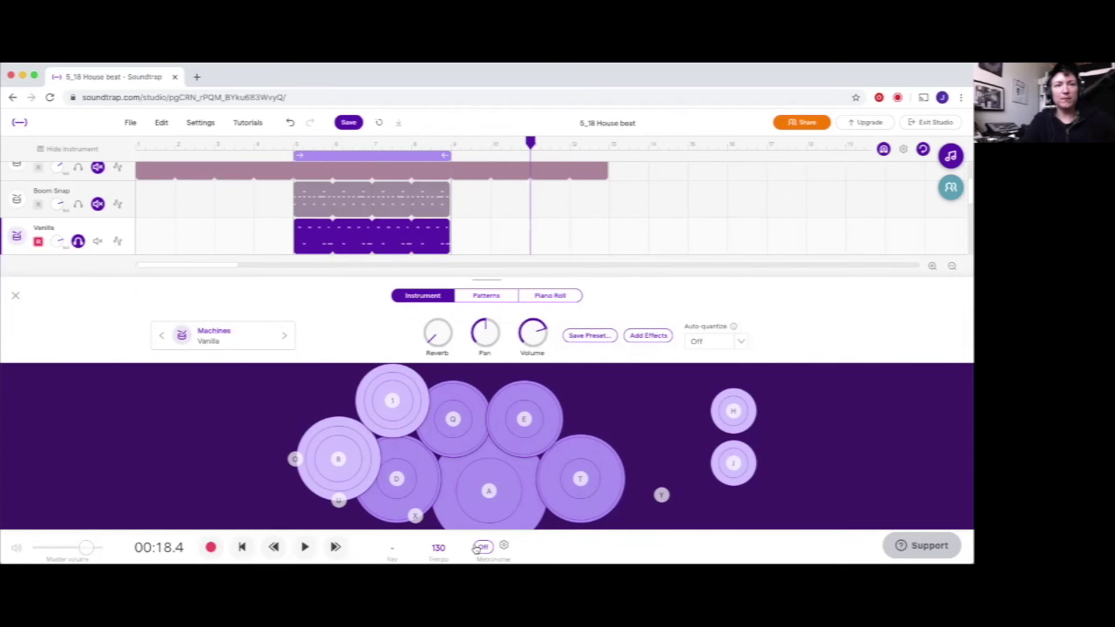
click(479, 547)
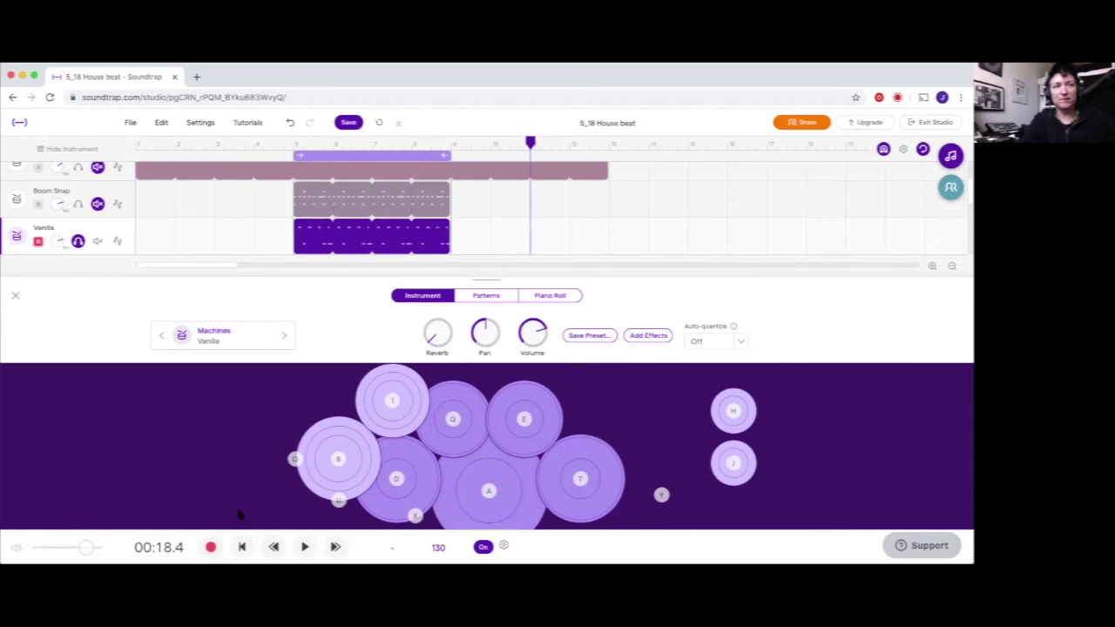
click(210, 547)
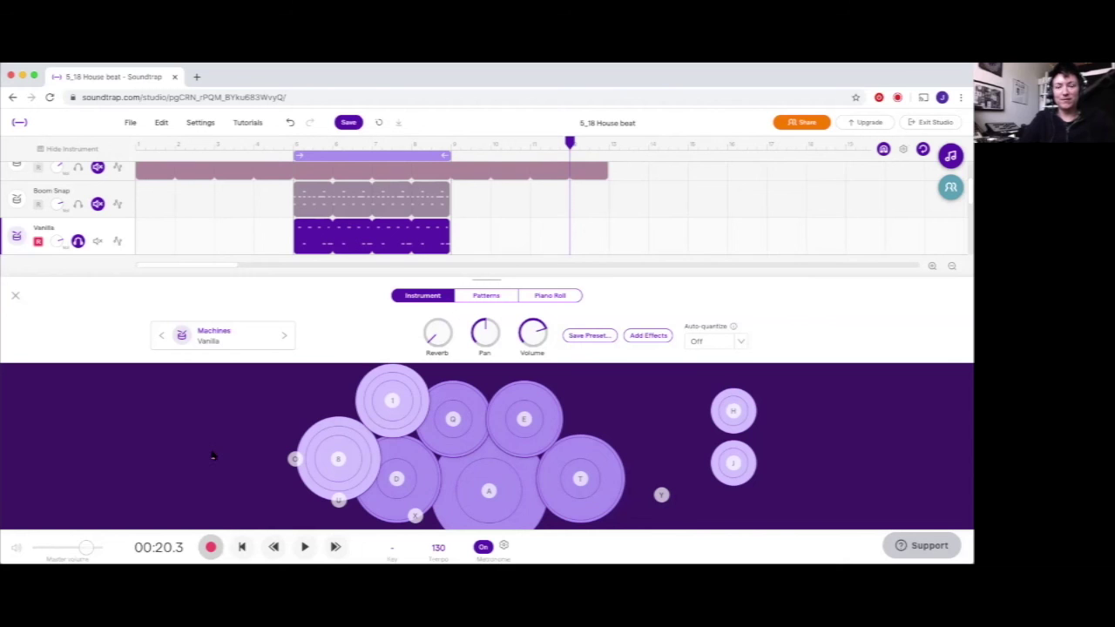
Inspect the recorded Vanilla notes in the piano roll at several zoom levels, then close it
click(558, 295)
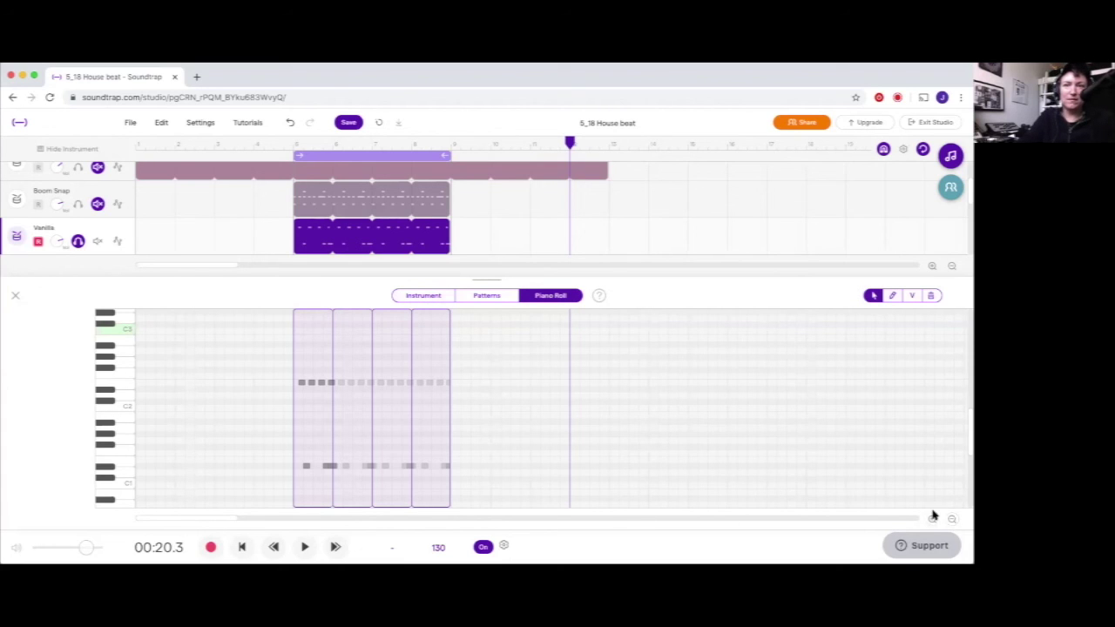
click(932, 520)
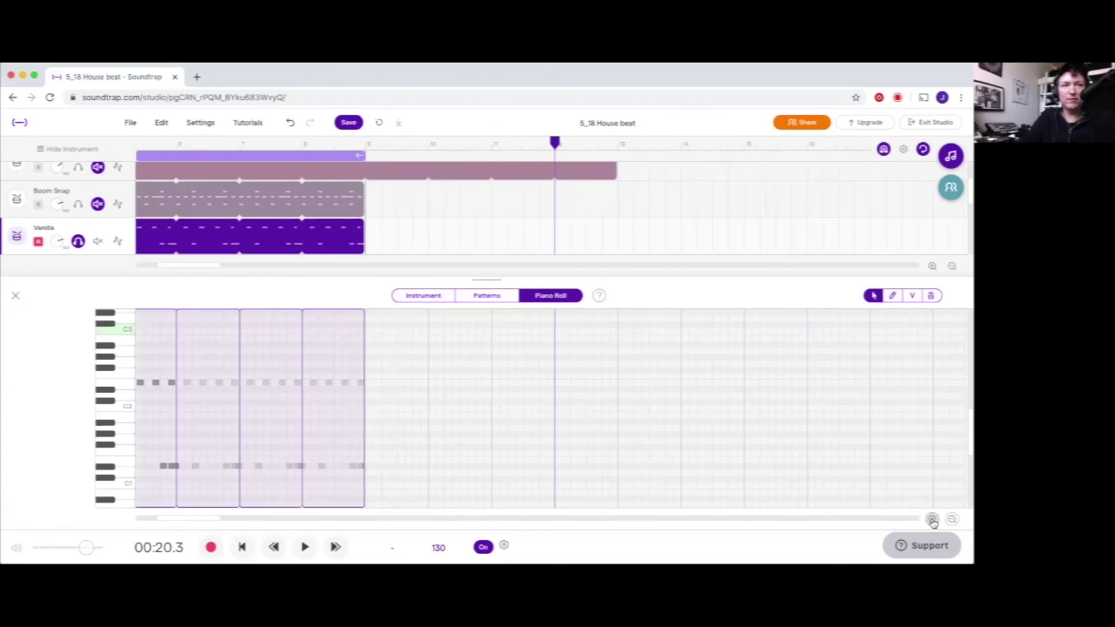
click(932, 520)
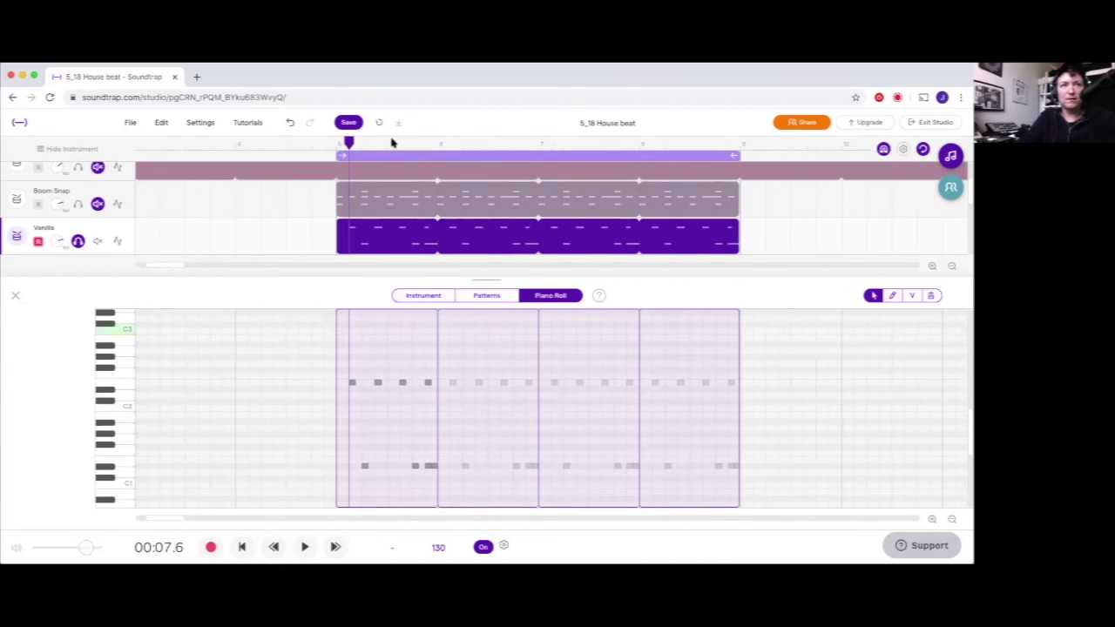
click(394, 142)
click(359, 143)
click(347, 143)
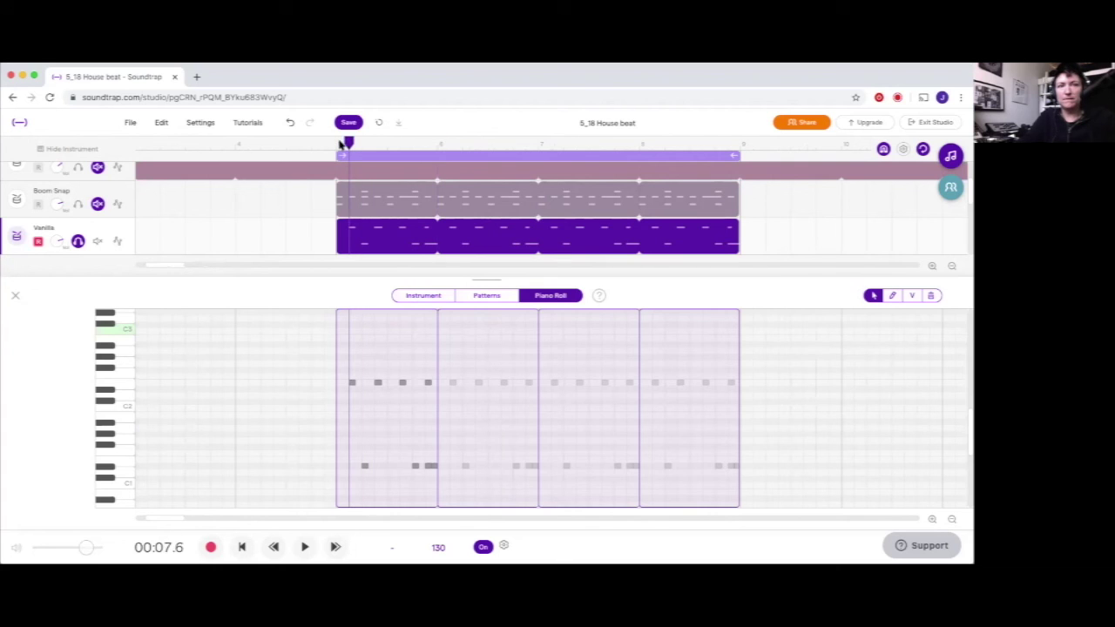
click(931, 520)
click(931, 520)
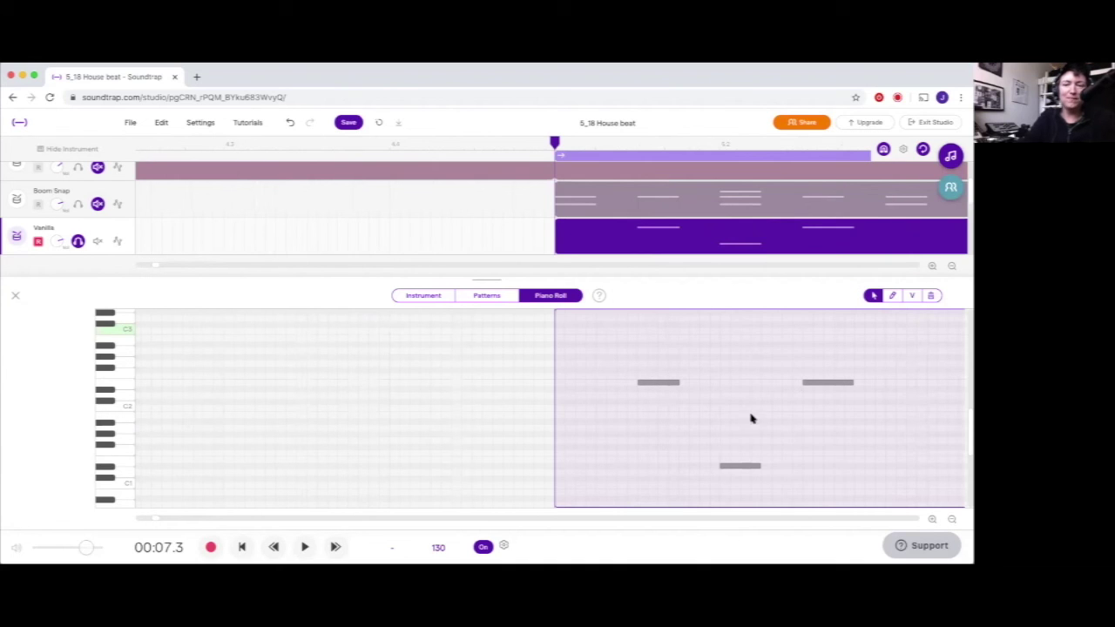
click(952, 520)
click(952, 520)
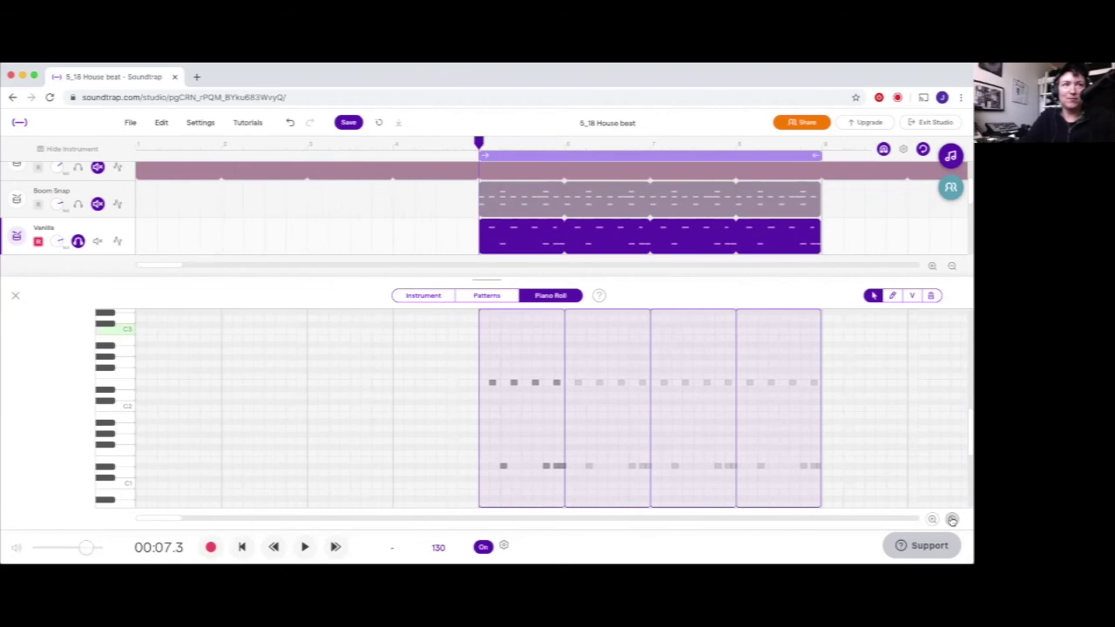
click(16, 298)
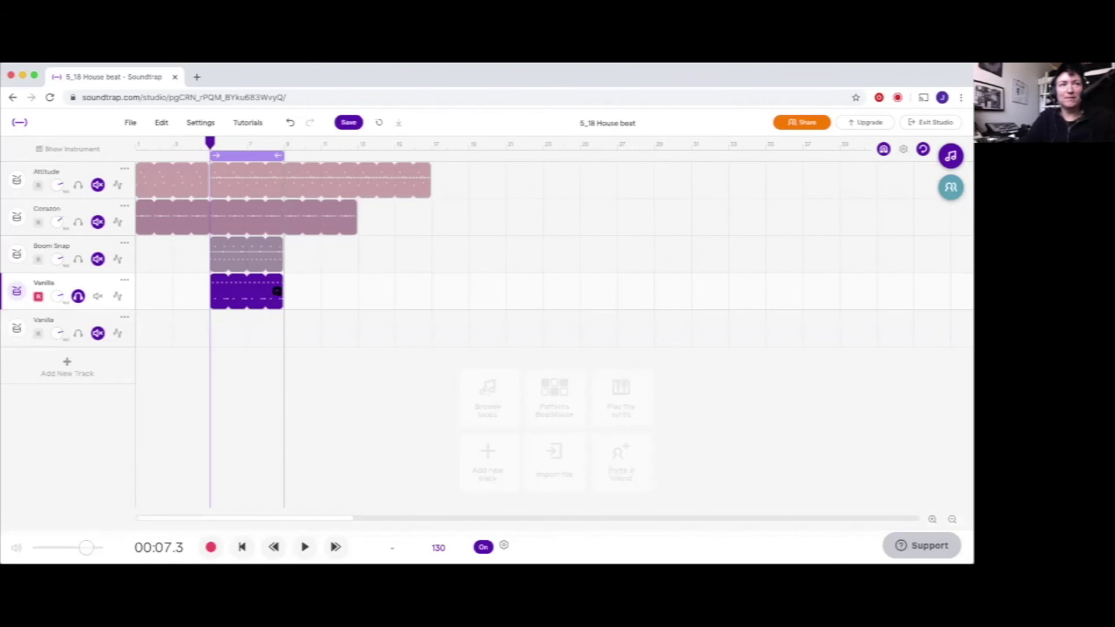
double_click(264, 297)
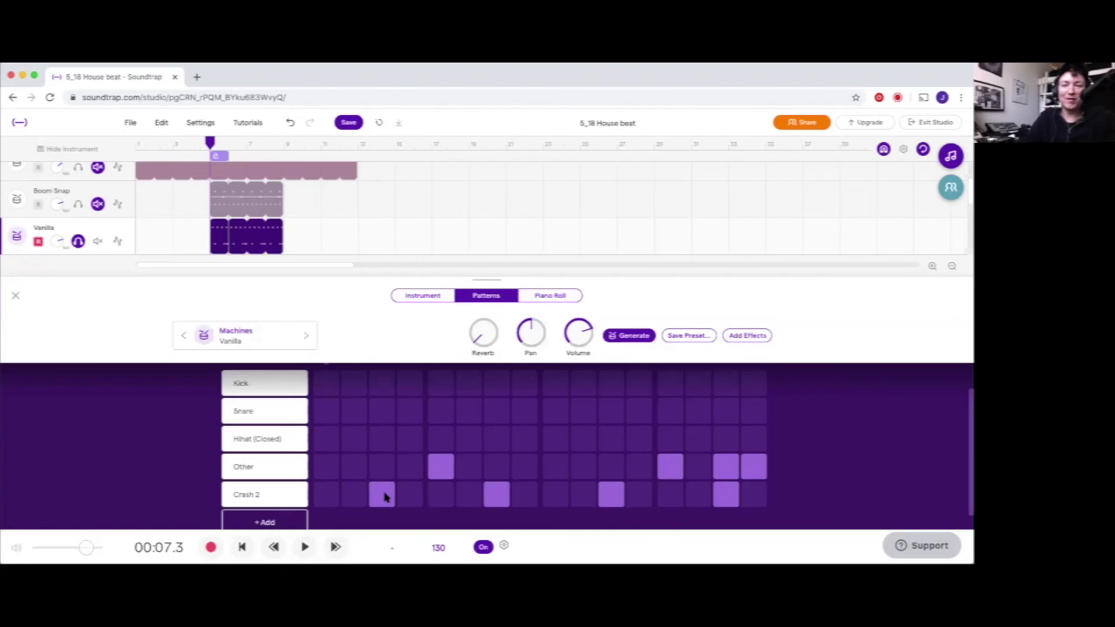
key(space)
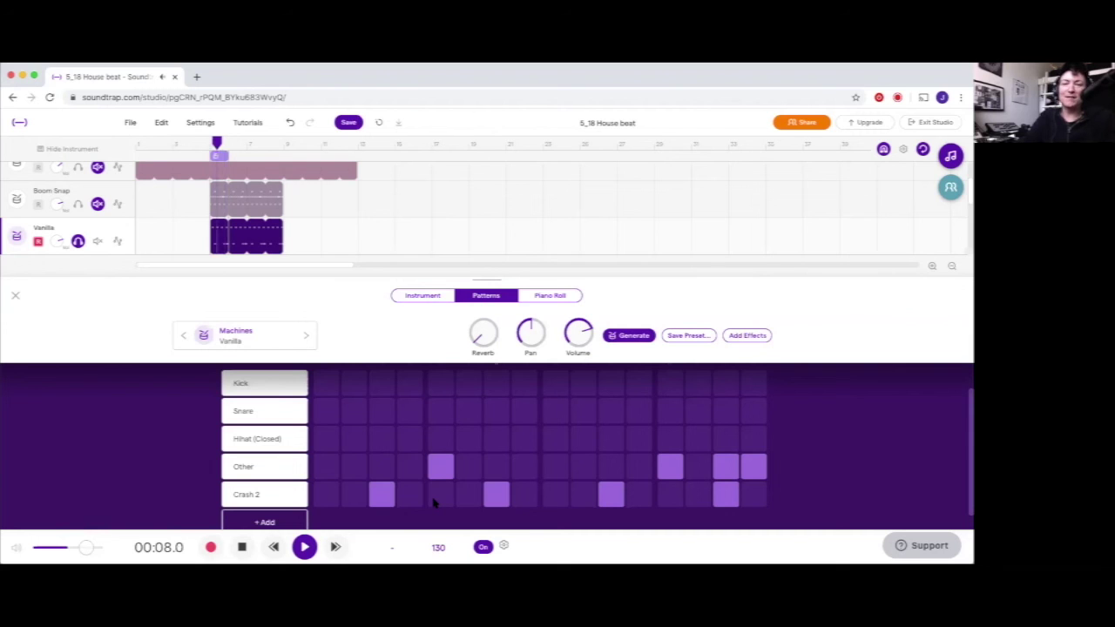
click(396, 296)
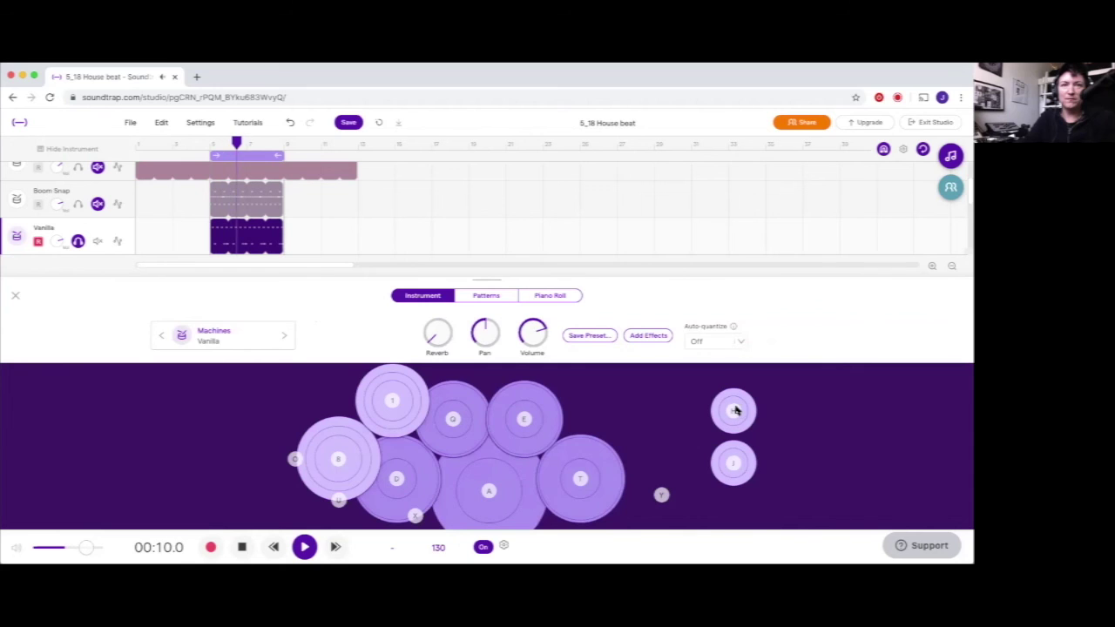
click(484, 297)
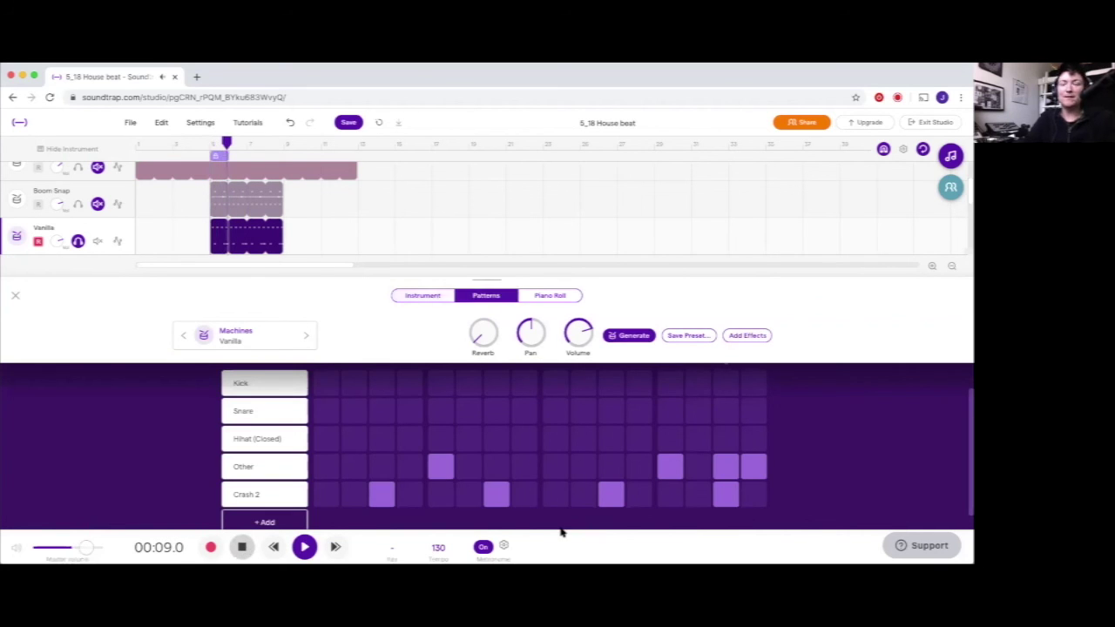
key(space)
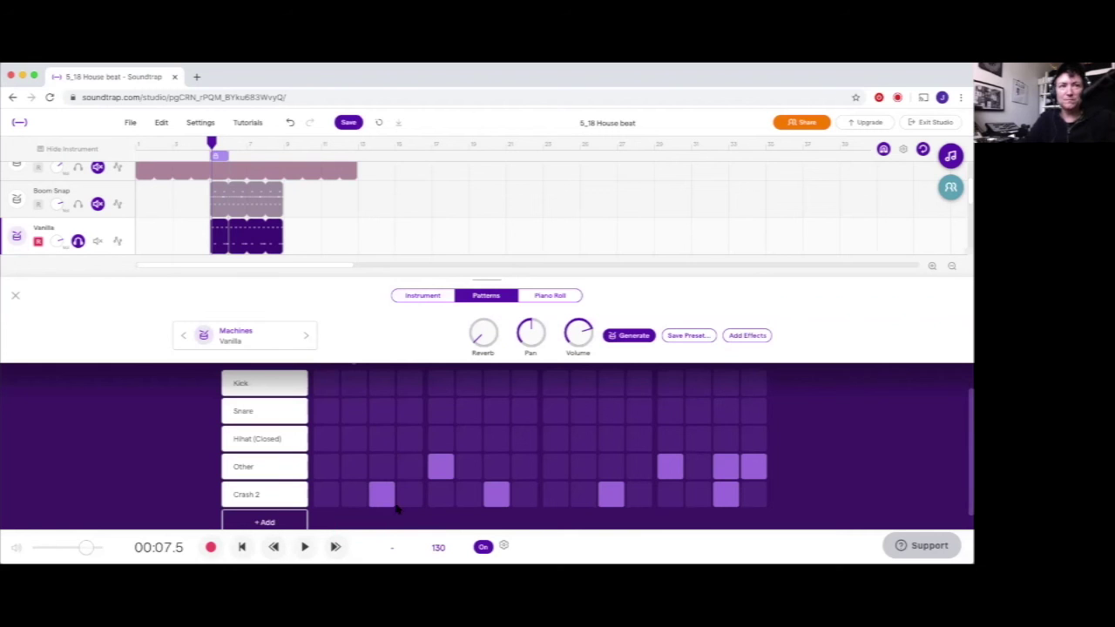
key(space)
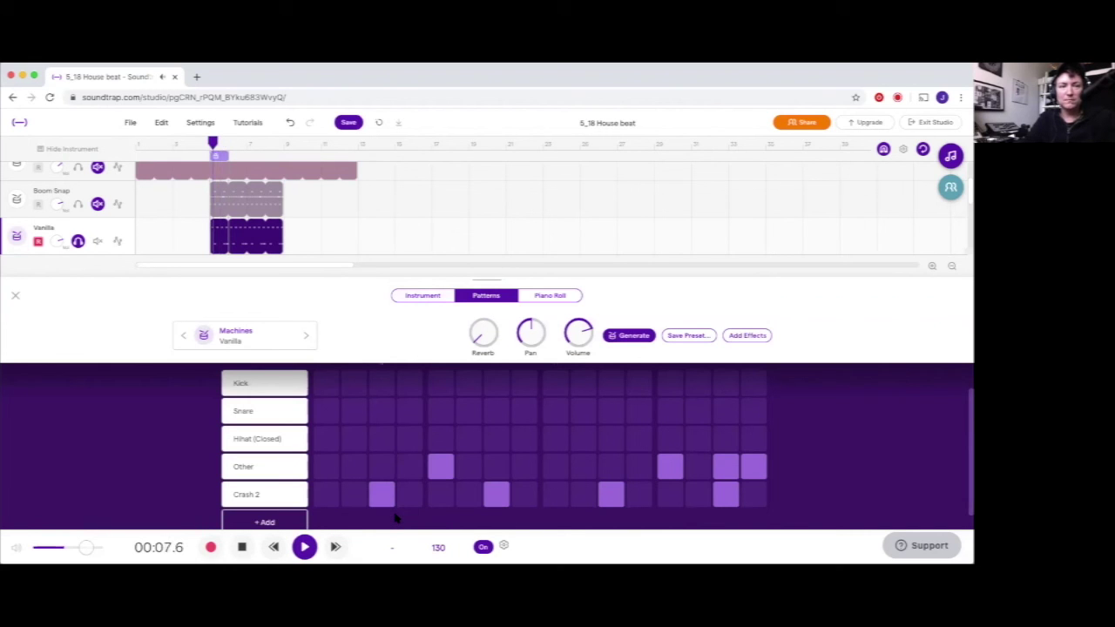
key(space)
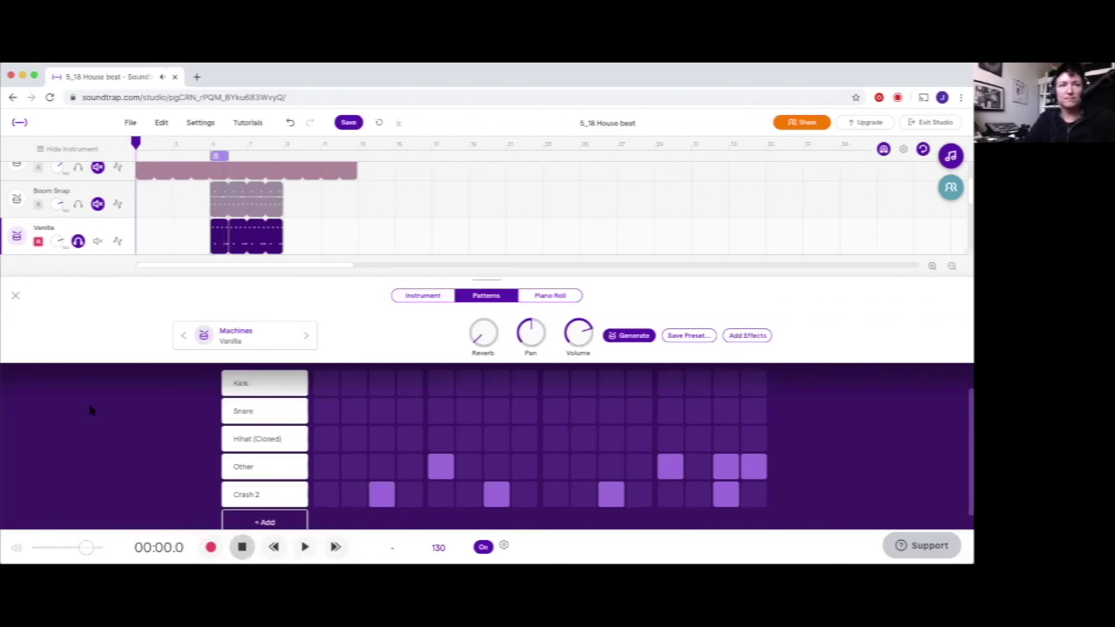
Solo Boom Snap alongside Vanilla, play them back, and stop with the metronome off
click(15, 295)
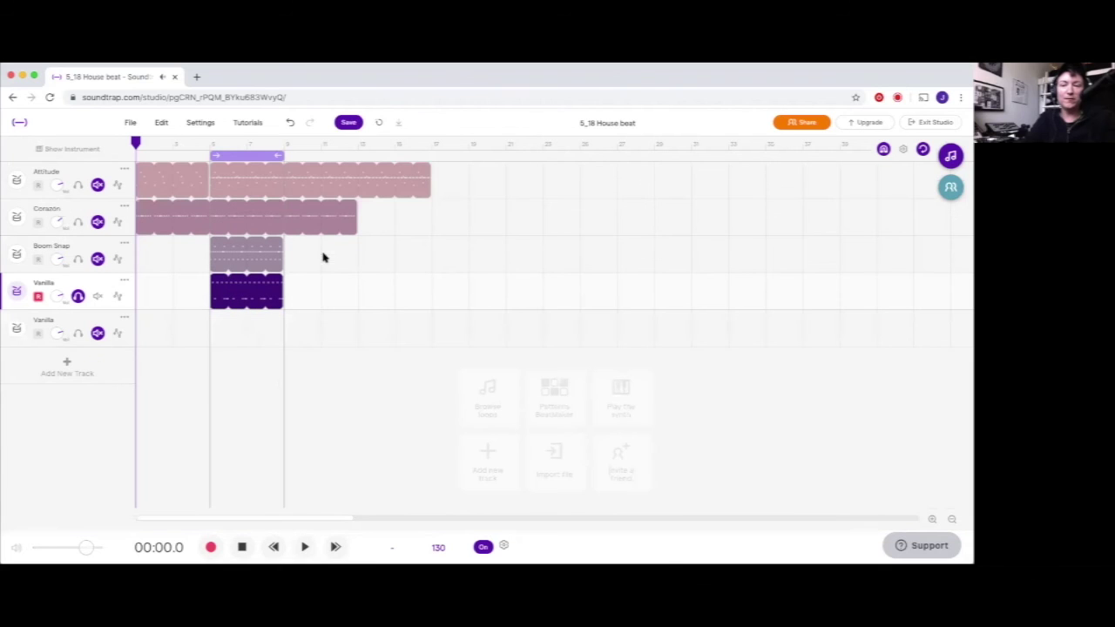
click(77, 259)
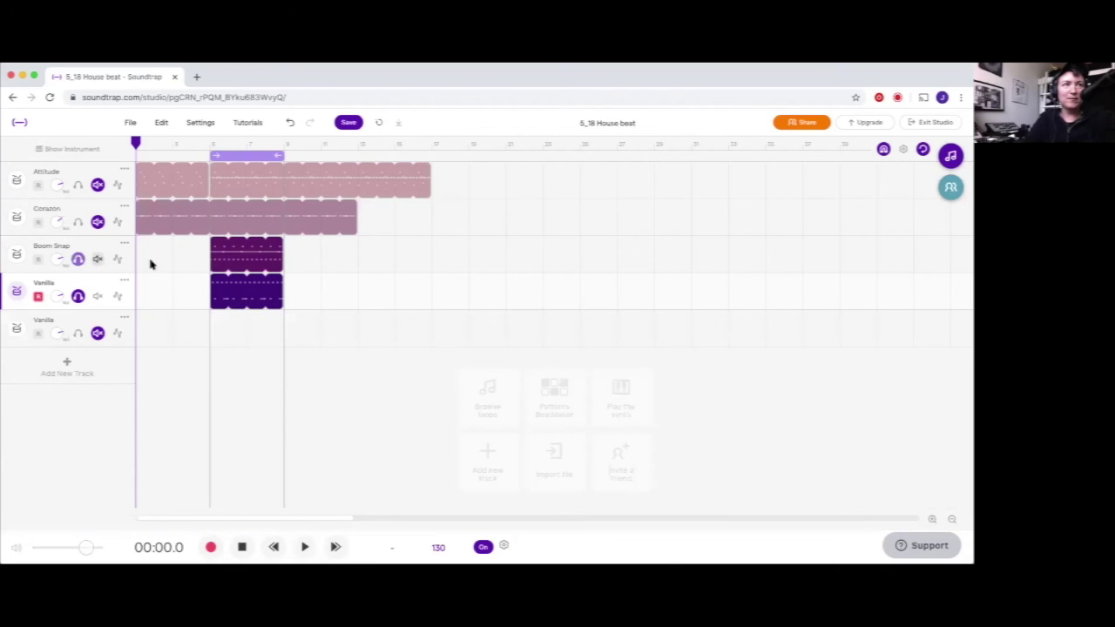
key(space)
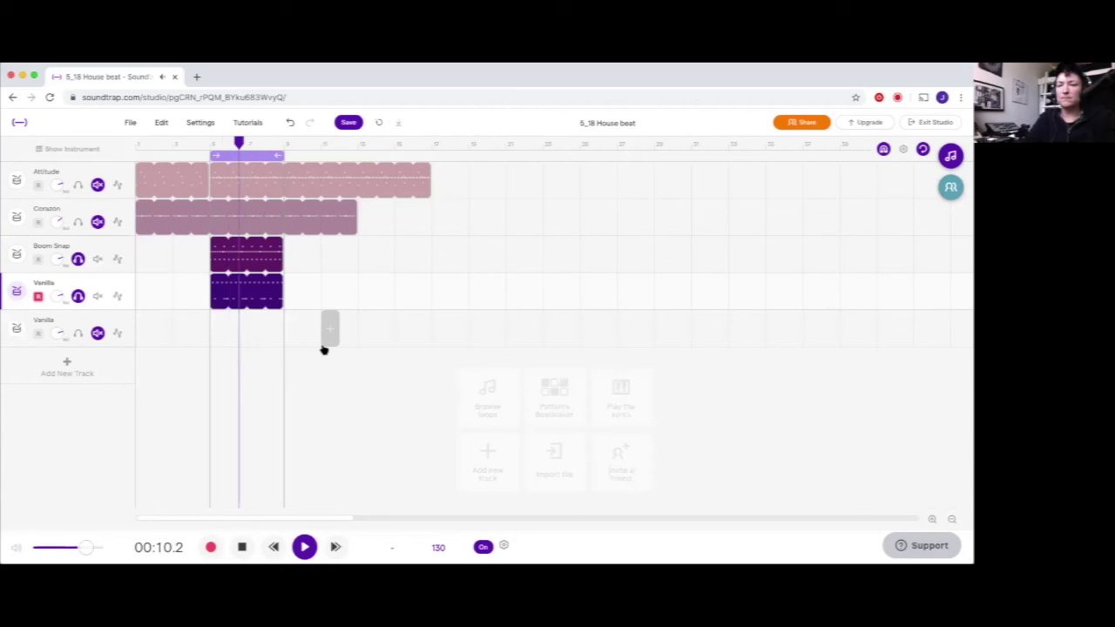
click(486, 546)
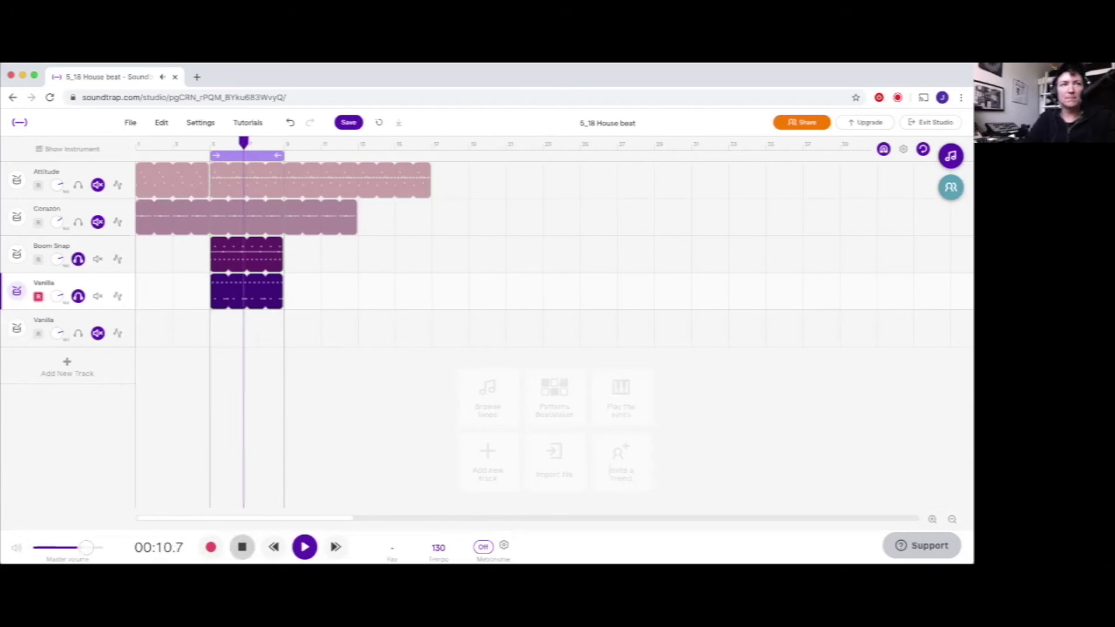
click(242, 547)
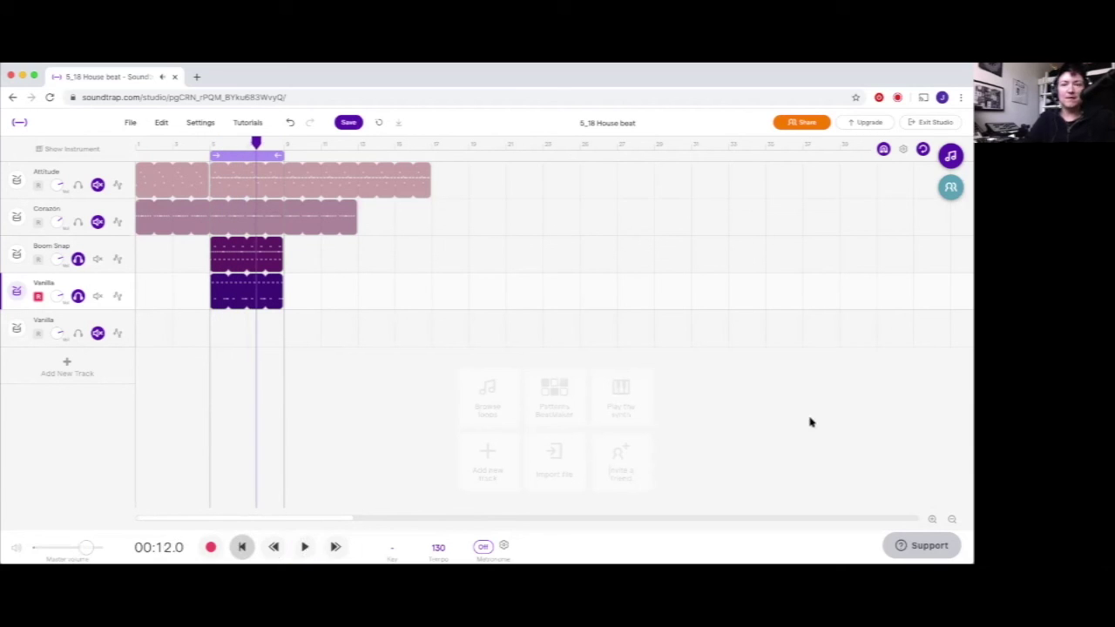